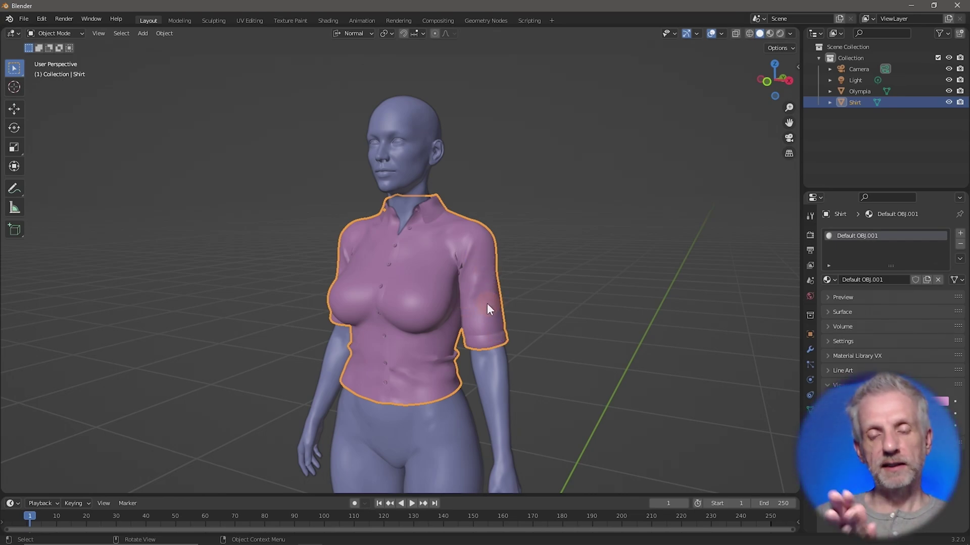
Delete the old shirt and import Shirt.obj, which arrives as Shirt.001 on the figure.
{"action": "key", "text": "x"}
{"action": "left_click", "coordinate": [489, 275]}
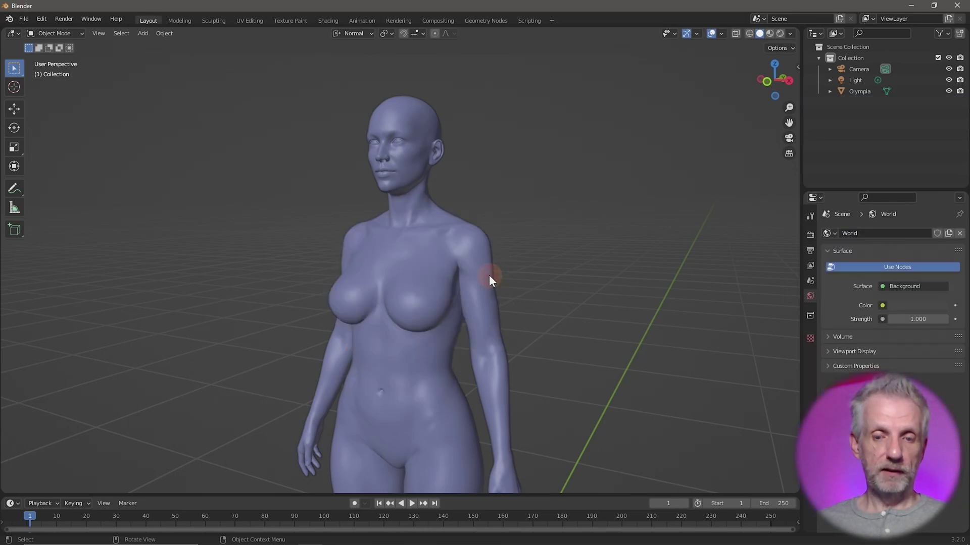
{"action": "left_click", "coordinate": [26, 18]}
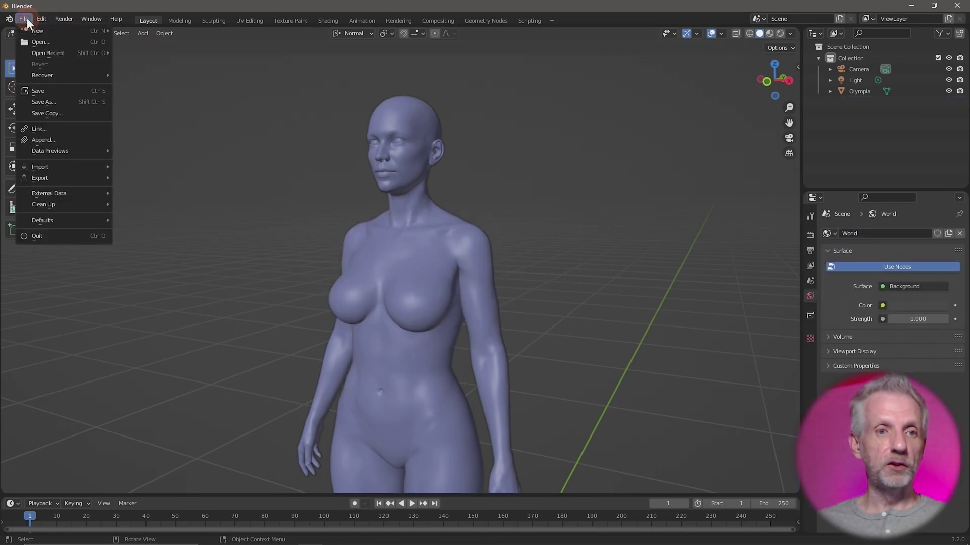
{"action": "mouse_move", "coordinate": [80, 171]}
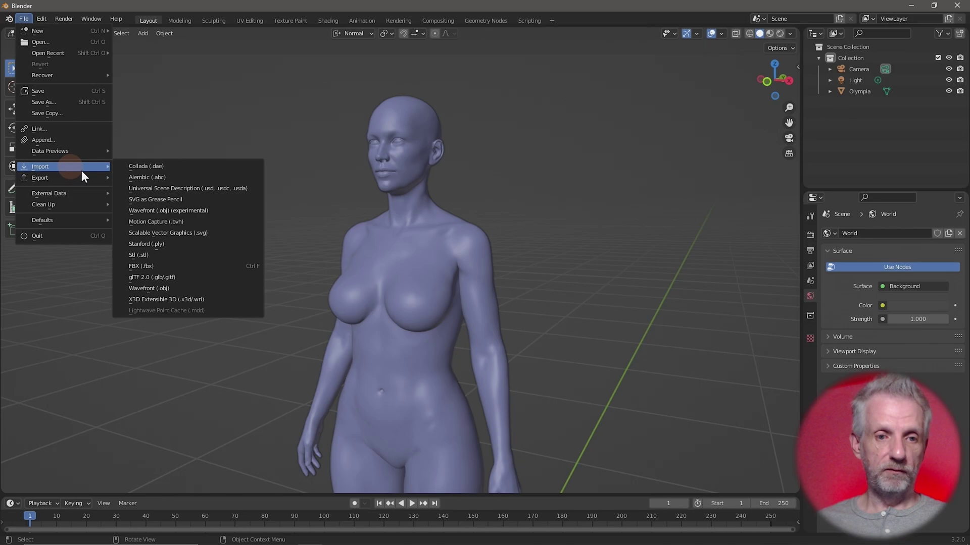
{"action": "left_click", "coordinate": [159, 289]}
{"action": "left_click", "coordinate": [411, 165]}
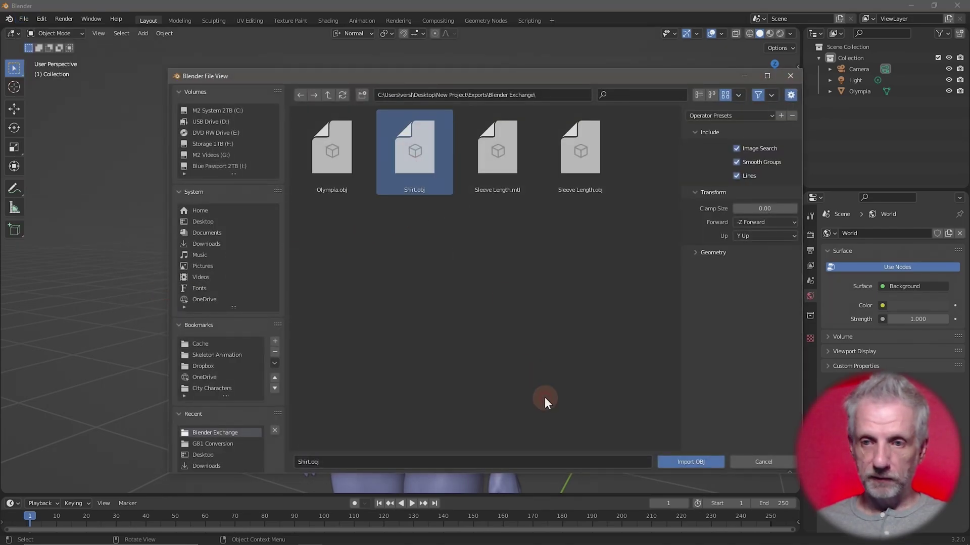
{"action": "left_click", "coordinate": [679, 462]}
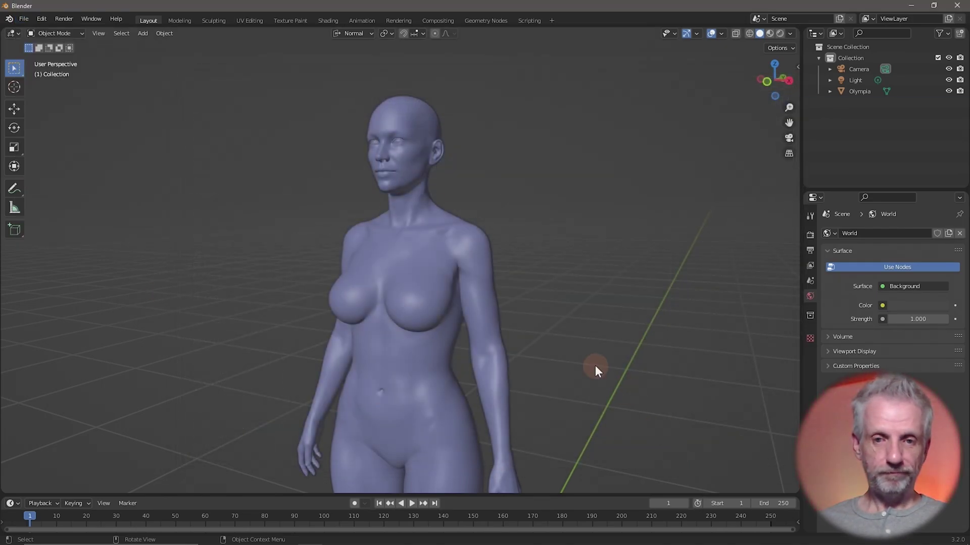
{"action": "middle_click_drag", "start_coordinate": [541, 320], "coordinate": [559, 271]}
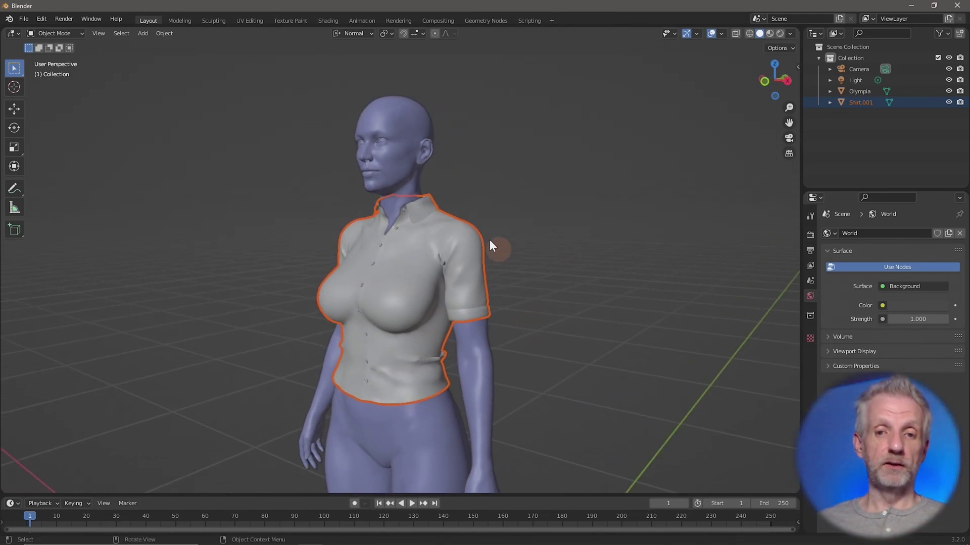
Set Shirt.001's viewport display colour to teal-green (H 0.523, S 0.810, V 0.800).
{"action": "left_click", "coordinate": [490, 255]}
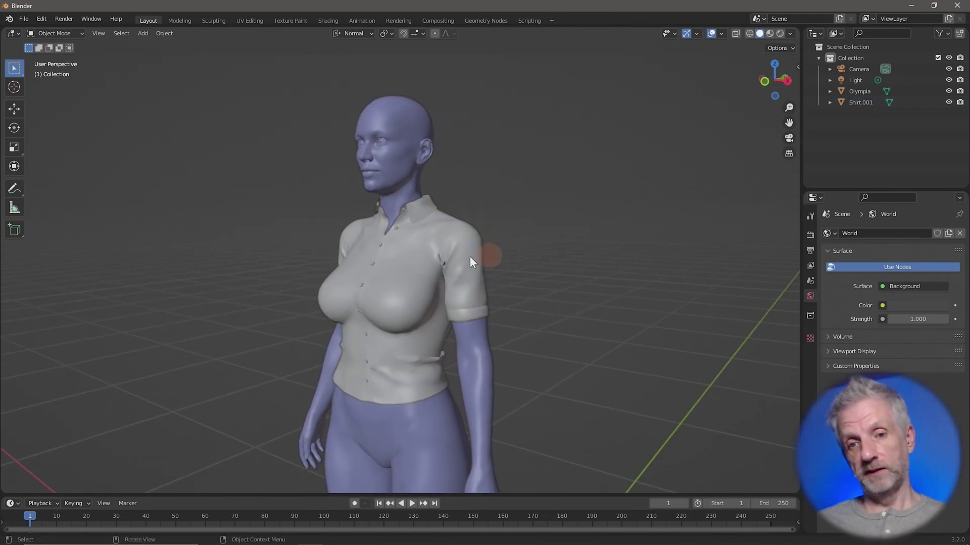
{"action": "left_click", "coordinate": [413, 263]}
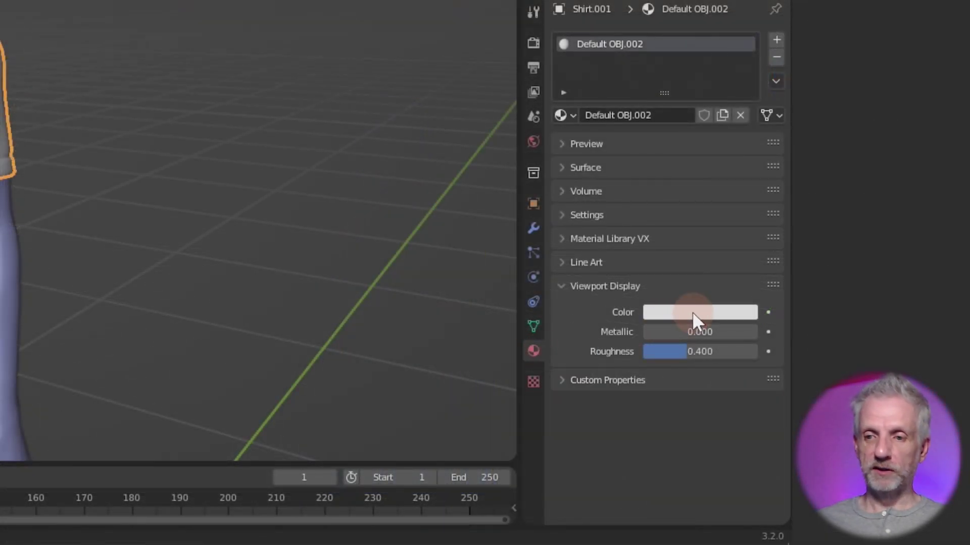
{"action": "left_click", "coordinate": [907, 401]}
{"action": "mouse_move", "coordinate": [676, 114]}
{"action": "left_mouse_down"}
{"action": "mouse_move", "coordinate": [677, 97]}
{"action": "mouse_move", "coordinate": [657, 84]}
{"action": "left_mouse_up"}
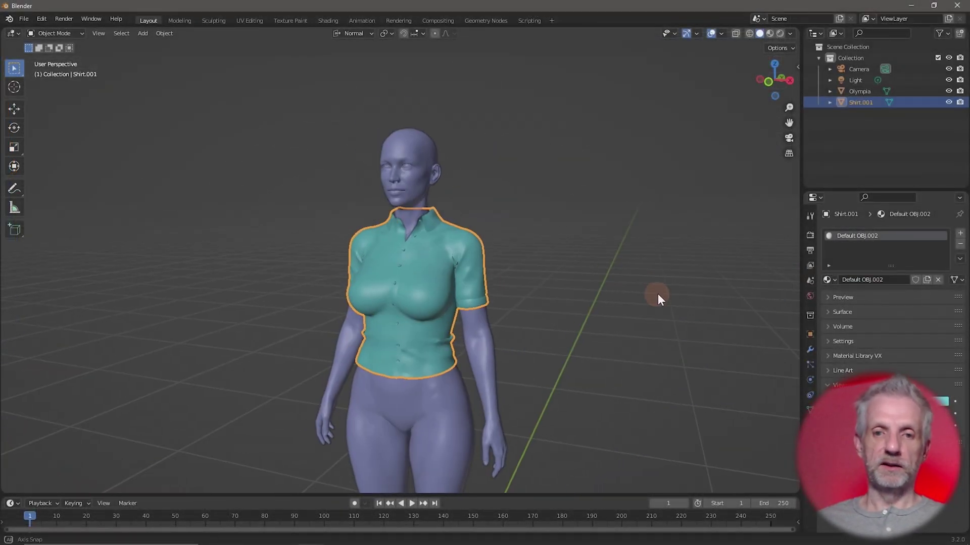
{"action": "scroll", "coordinate": [654, 298], "scroll_direction": "up", "scroll_amount": 5}
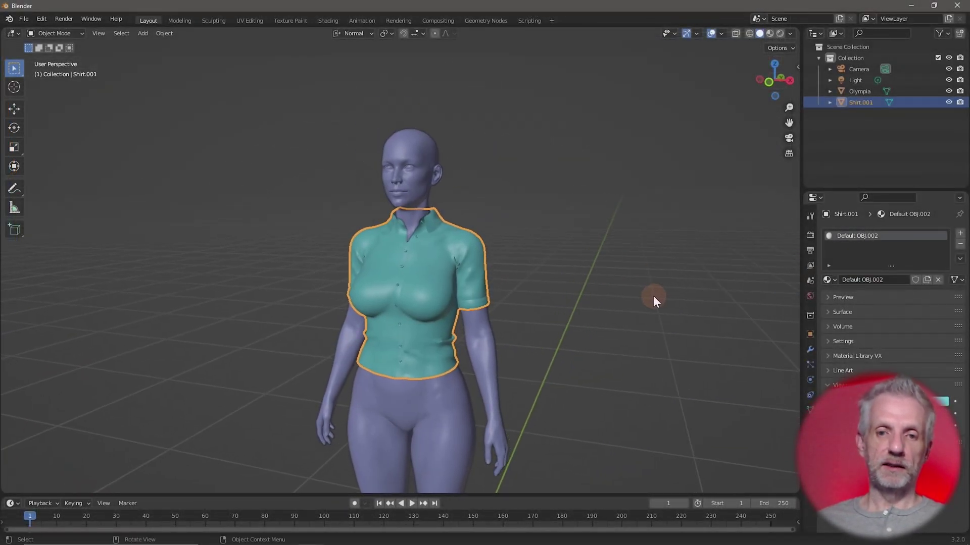
{"action": "scroll", "coordinate": [631, 302], "scroll_direction": "down", "scroll_amount": 3}
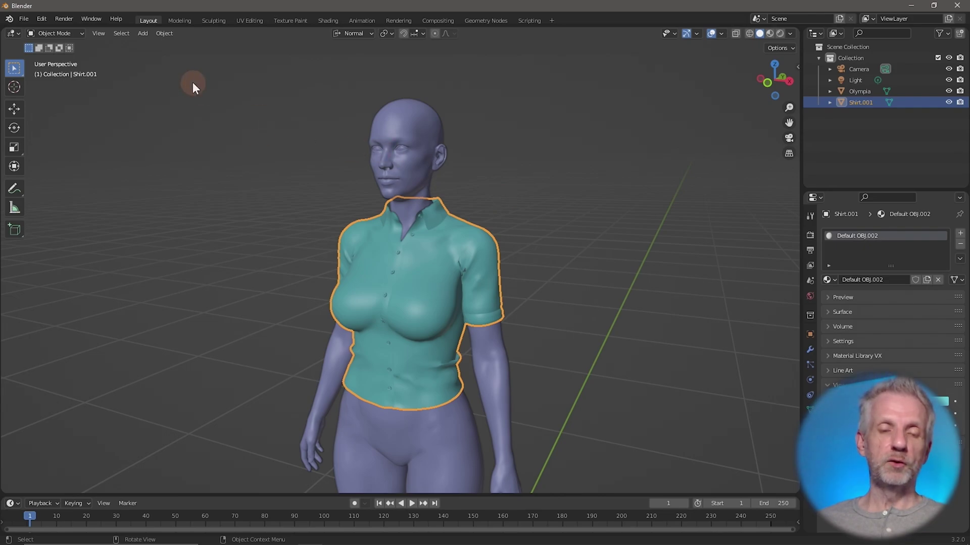
Switch Shirt.001 into Sculpt Mode.
{"action": "left_click", "coordinate": [79, 32]}
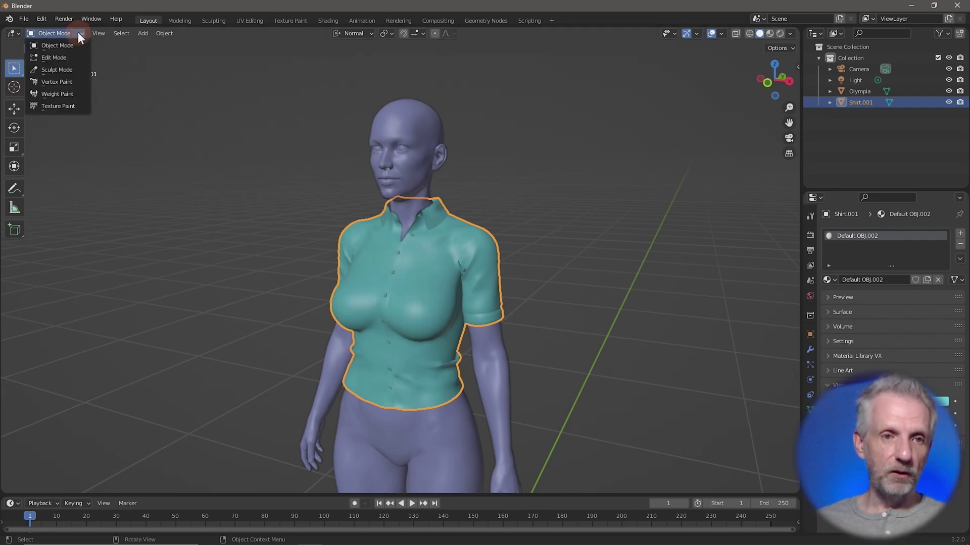
{"action": "left_click", "coordinate": [76, 69]}
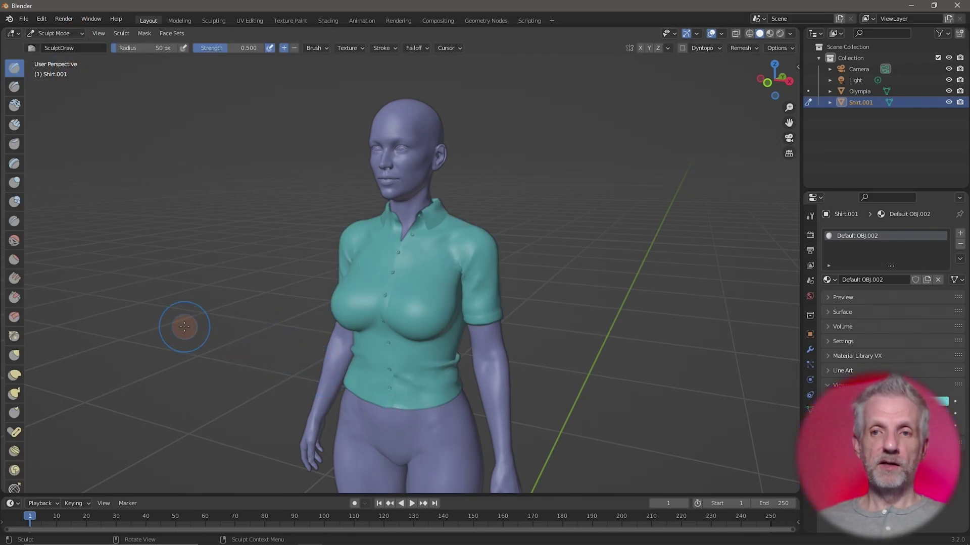
{"action": "middle_click_drag", "start_coordinate": [184, 327], "coordinate": [188, 306]}
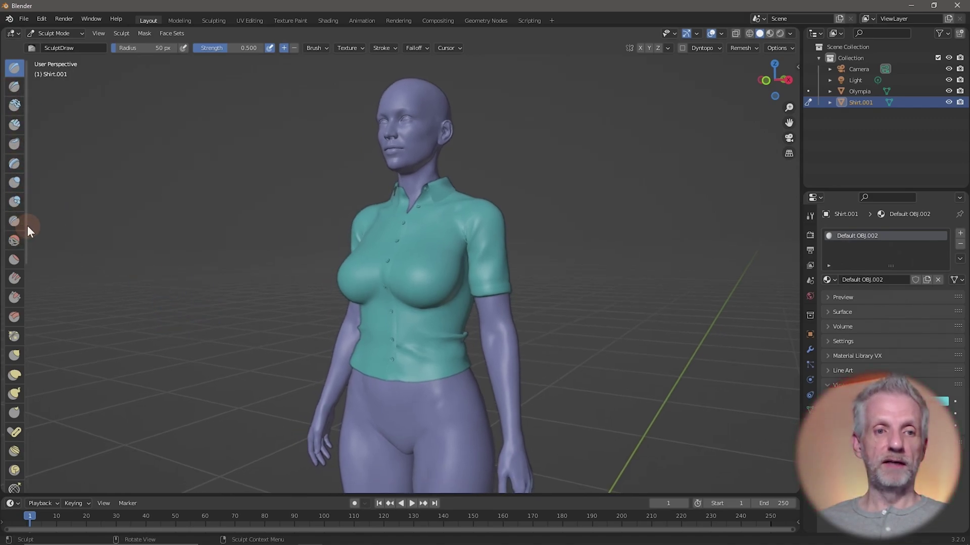
Make Thumb the active brush, then bring up the full brush list again.
{"action": "left_click_drag", "start_coordinate": [25, 228], "coordinate": [99, 231]}
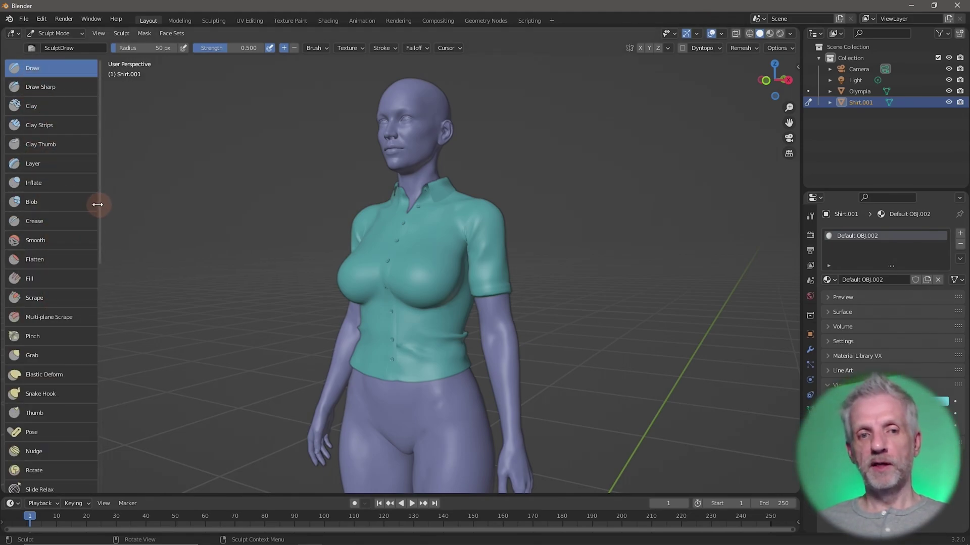
{"action": "left_click_drag", "start_coordinate": [98, 205], "coordinate": [43, 202]}
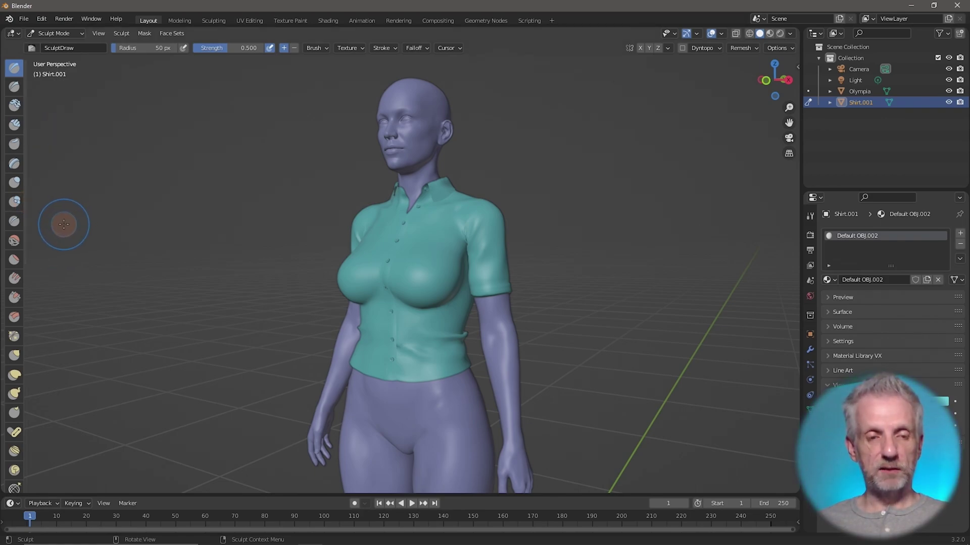
{"action": "key", "text": "shift+space"}
{"action": "left_click", "coordinate": [64, 224]}
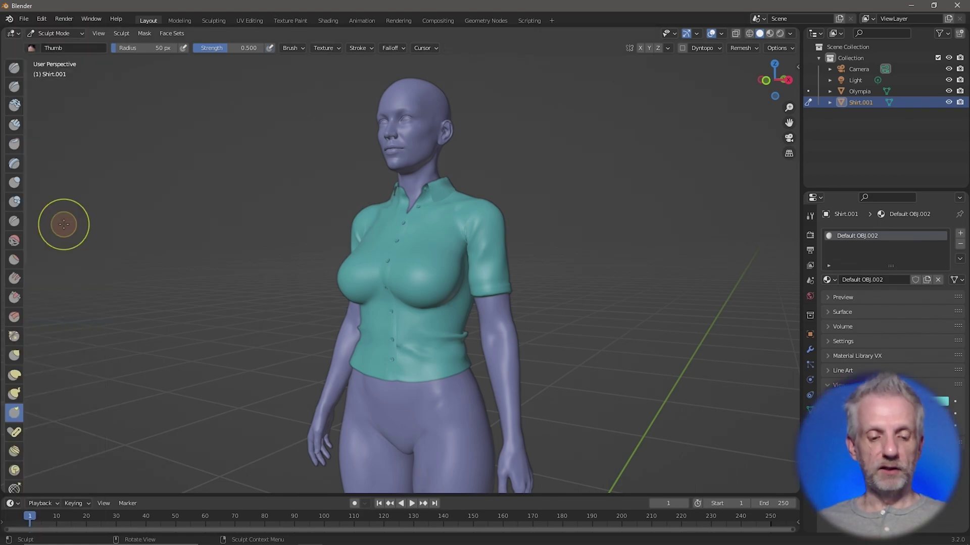
{"action": "key", "text": "shift+space"}
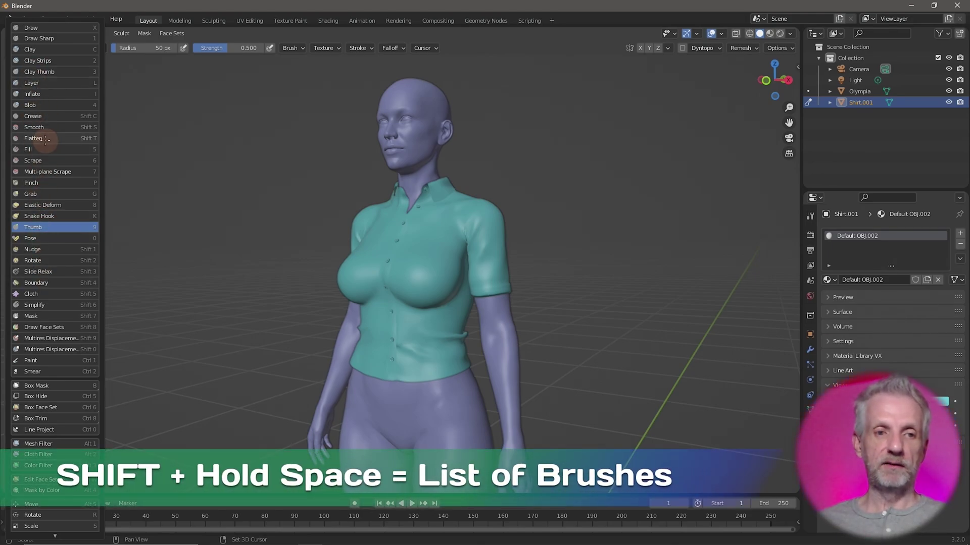
Try the Flatten brush, widen the toolbar to show brush names, and make Draw the active brush.
{"action": "left_click", "coordinate": [45, 140]}
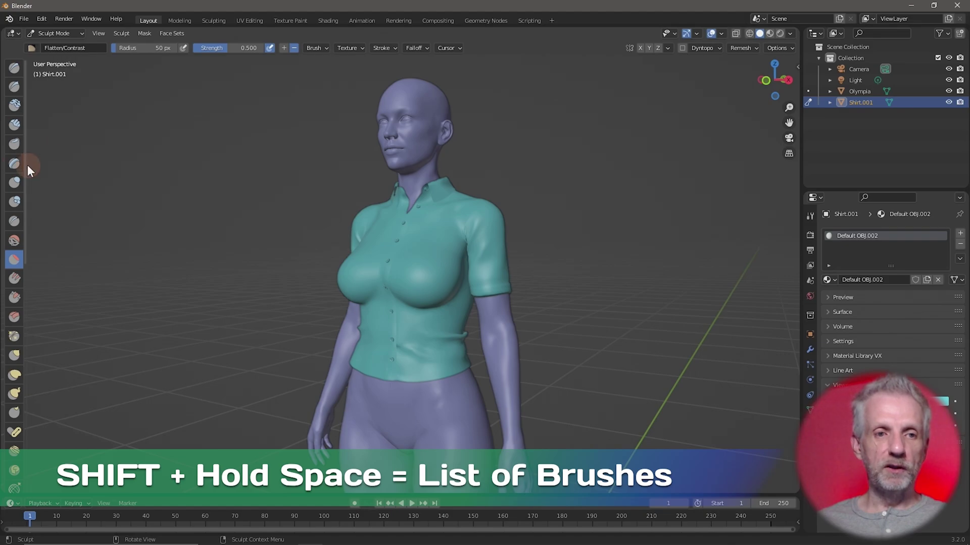
{"action": "left_click_drag", "start_coordinate": [25, 167], "coordinate": [86, 169]}
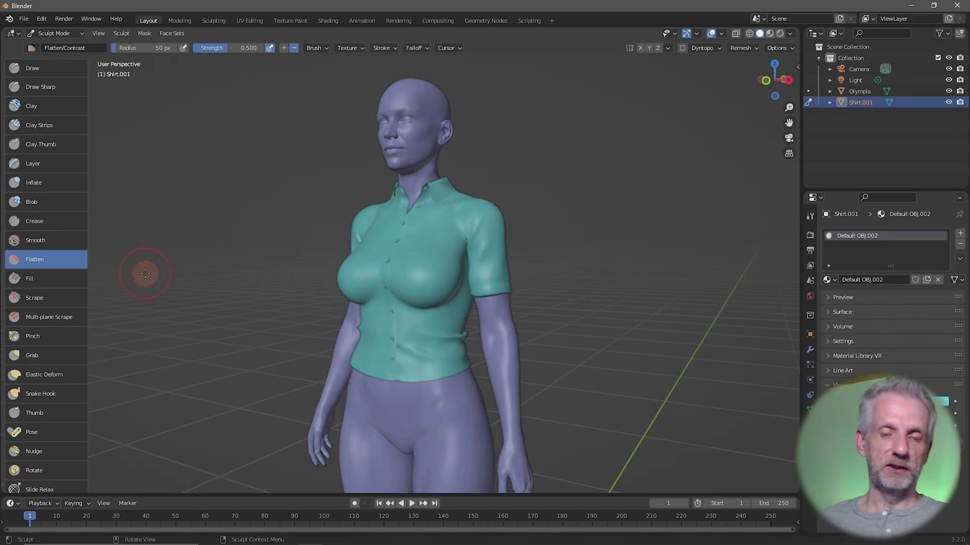
{"action": "middle_click_drag", "start_coordinate": [153, 272], "coordinate": [154, 278]}
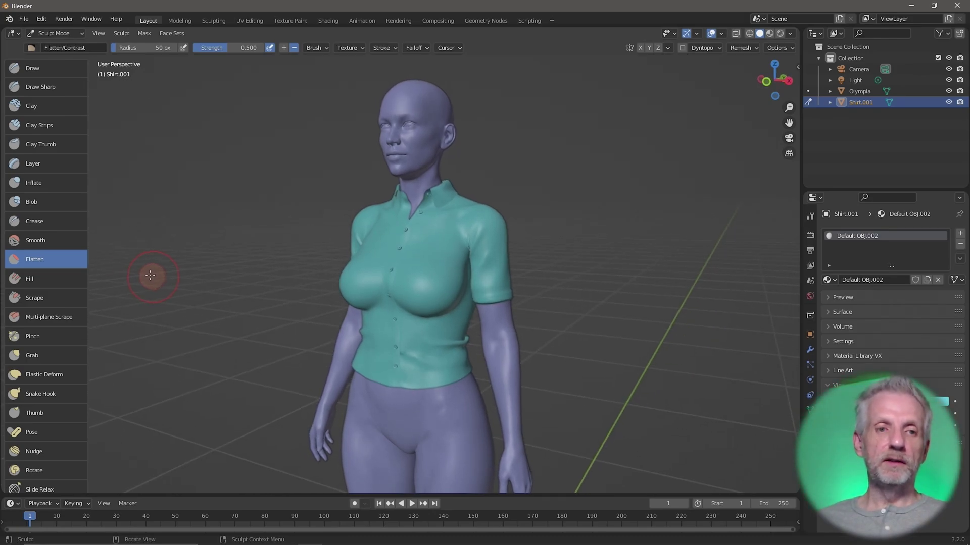
{"action": "scroll", "coordinate": [150, 275], "scroll_direction": "up", "scroll_amount": 1}
{"action": "scroll", "coordinate": [50, 248], "scroll_direction": "down", "scroll_amount": 20}
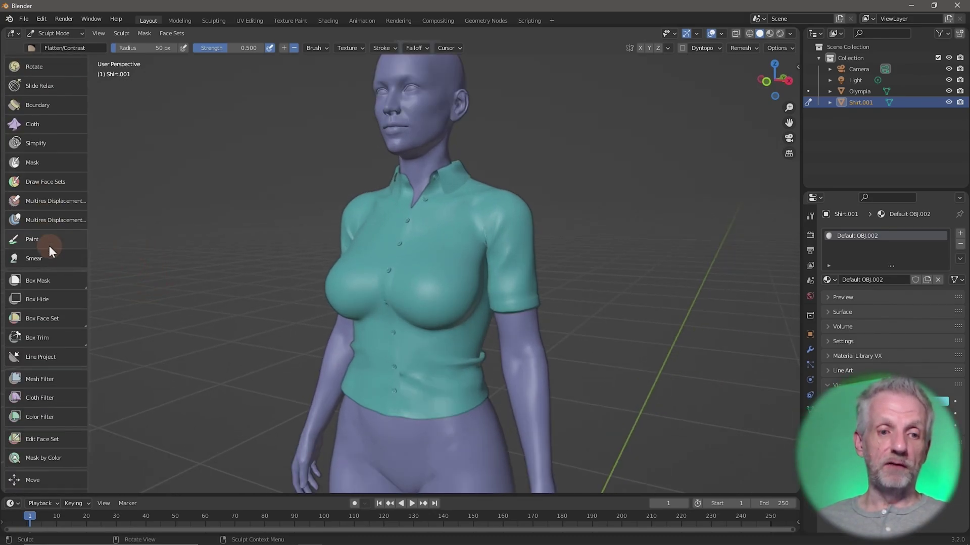
{"action": "scroll", "coordinate": [49, 245], "scroll_direction": "up", "scroll_amount": 20}
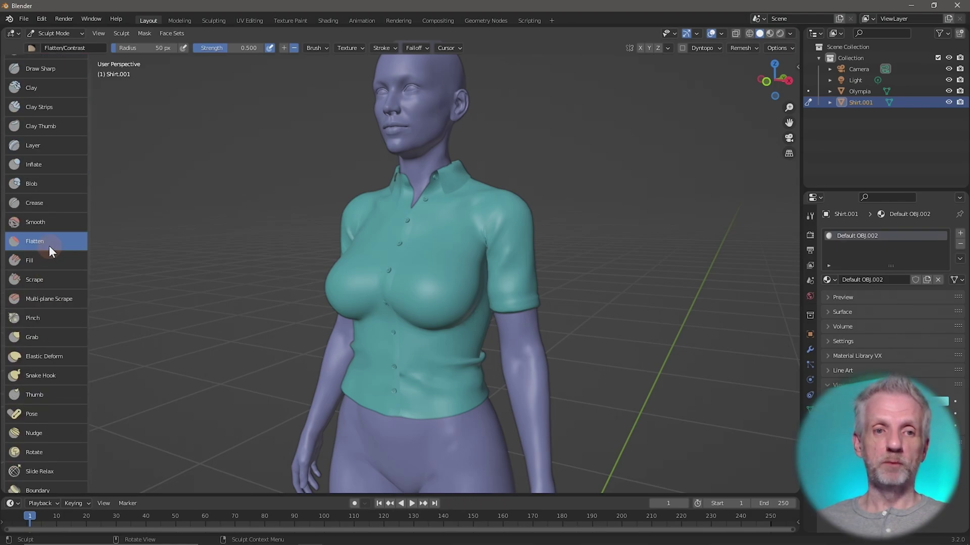
{"action": "scroll", "coordinate": [50, 245], "scroll_direction": "up", "scroll_amount": 1}
{"action": "scroll", "coordinate": [186, 324], "scroll_direction": "up", "scroll_amount": 2}
{"action": "scroll", "coordinate": [186, 324], "scroll_direction": "down", "scroll_amount": 3}
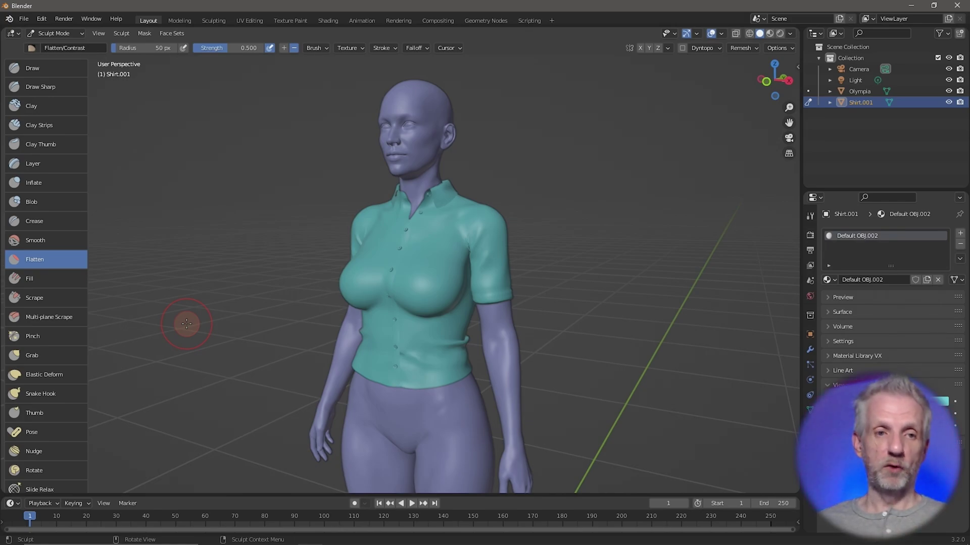
{"action": "left_click", "coordinate": [60, 71]}
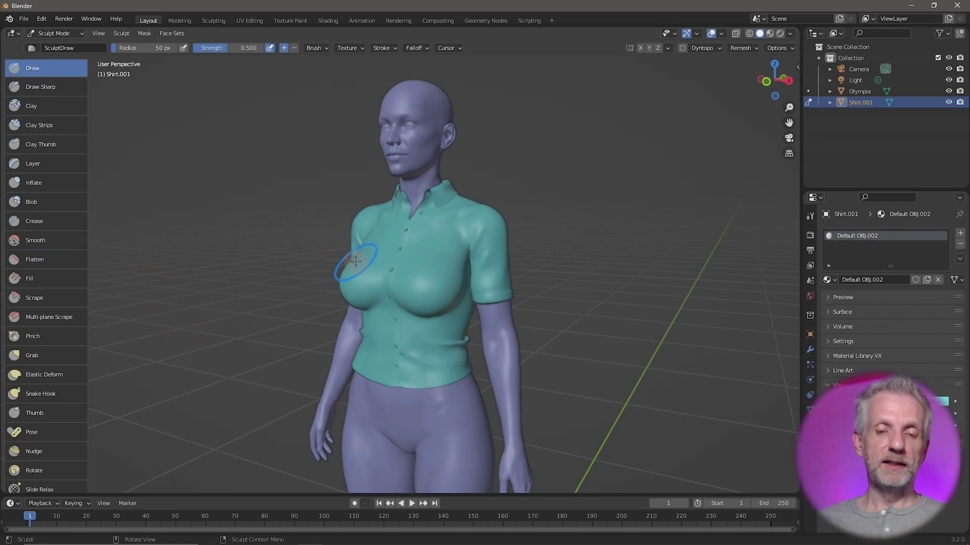
Sculpt Draw strokes across the shirt's left chest and over the shoulder.
{"action": "scroll", "coordinate": [356, 261], "scroll_direction": "up", "scroll_amount": 2}
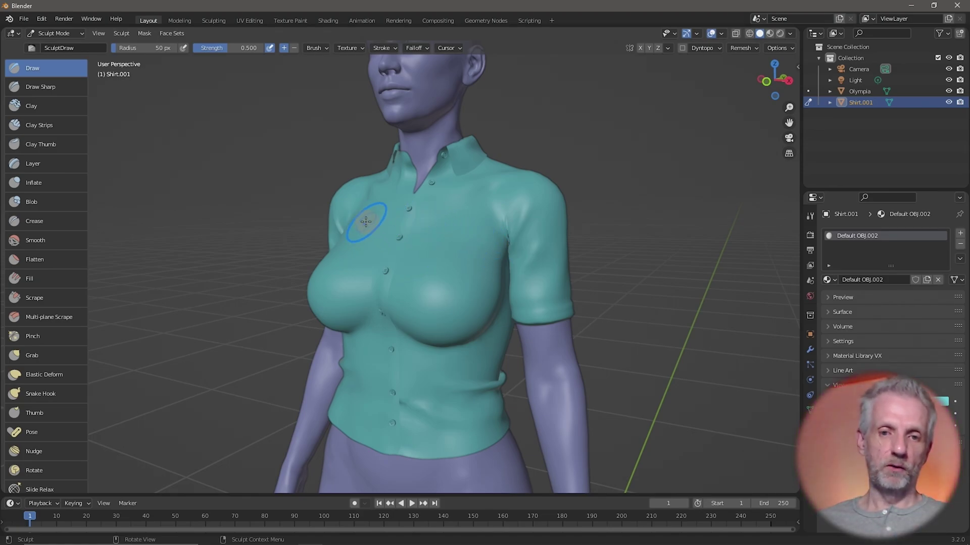
{"action": "left_click_drag", "start_coordinate": [366, 222], "coordinate": [458, 236]}
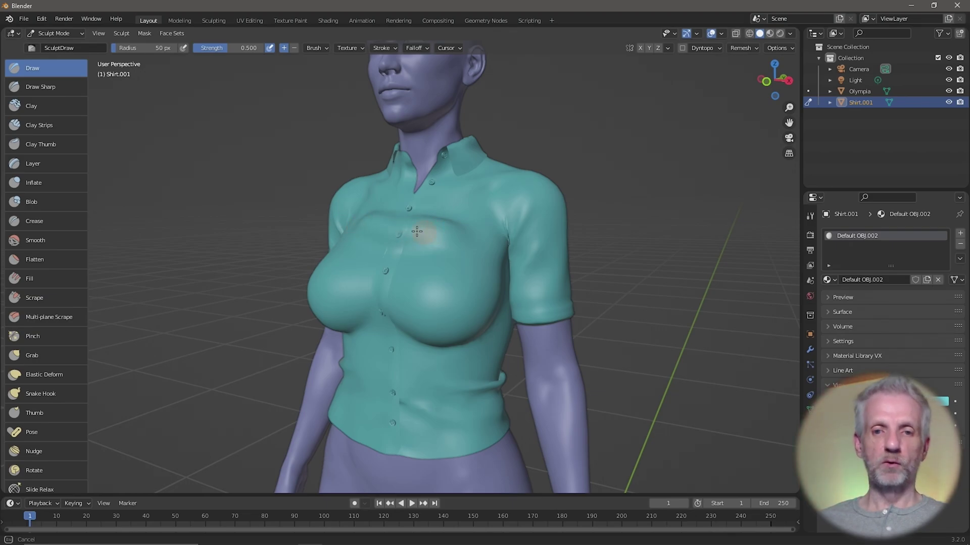
{"action": "mouse_move", "coordinate": [460, 221]}
{"action": "left_mouse_down"}
{"action": "mouse_move", "coordinate": [579, 217]}
{"action": "mouse_move", "coordinate": [523, 215]}
{"action": "left_mouse_up"}
{"action": "mouse_move", "coordinate": [412, 242]}
{"action": "middle_mouse_down"}
{"action": "mouse_move", "coordinate": [366, 258]}
{"action": "mouse_move", "coordinate": [422, 253]}
{"action": "mouse_move", "coordinate": [427, 300]}
{"action": "middle_mouse_up"}
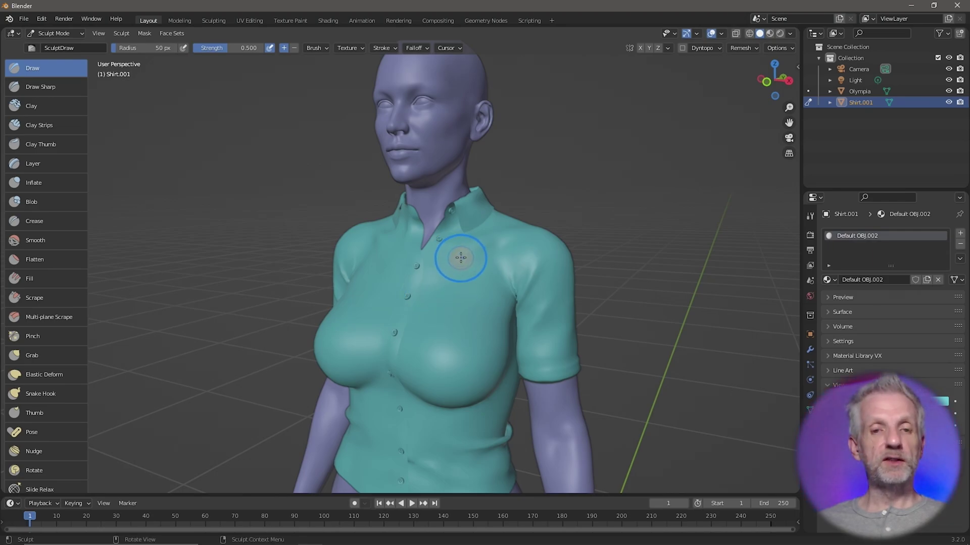
Sculpt the chest again and undo the reversed stroke that dented the shirt.
{"action": "mouse_move", "coordinate": [481, 269]}
{"action": "left_mouse_down"}
{"action": "mouse_move", "coordinate": [450, 290]}
{"action": "mouse_move", "coordinate": [446, 265]}
{"action": "mouse_move", "coordinate": [465, 255]}
{"action": "mouse_move", "coordinate": [510, 262]}
{"action": "left_mouse_up"}
{"action": "middle_click_drag", "start_coordinate": [520, 264], "coordinate": [454, 265]}
{"action": "mouse_move", "coordinate": [396, 256]}
{"action": "left_mouse_down", "text": "ctrl"}
{"action": "mouse_move", "coordinate": [320, 283]}
{"action": "mouse_move", "coordinate": [338, 268]}
{"action": "mouse_move", "coordinate": [311, 303]}
{"action": "mouse_move", "coordinate": [363, 261]}
{"action": "left_mouse_up", "text": "ctrl"}
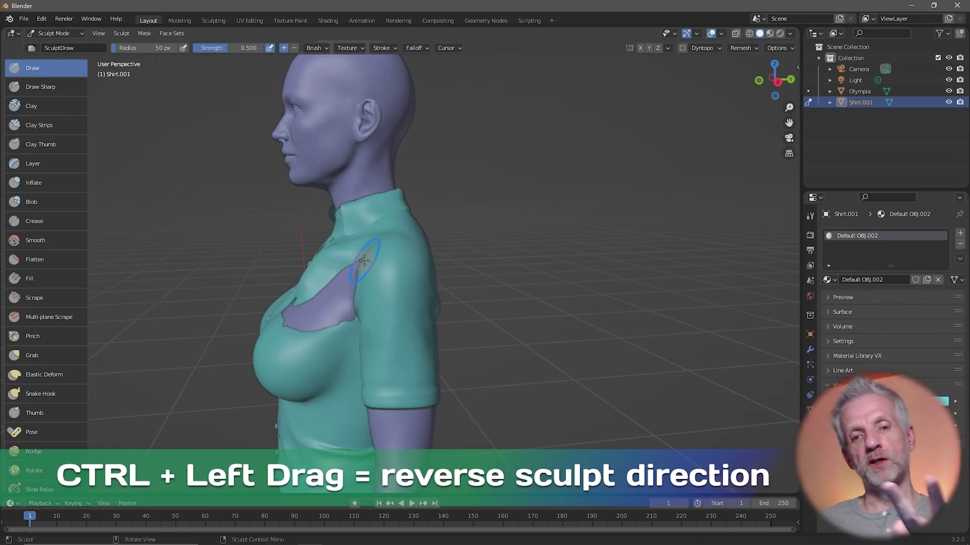
{"action": "key", "text": "ctrl+z"}
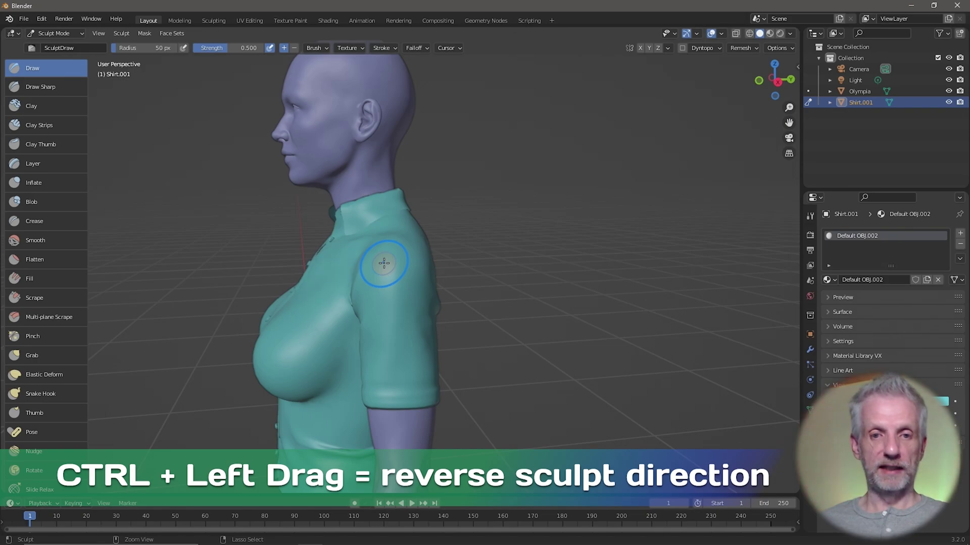
{"action": "middle_click_drag", "start_coordinate": [390, 271], "coordinate": [452, 278]}
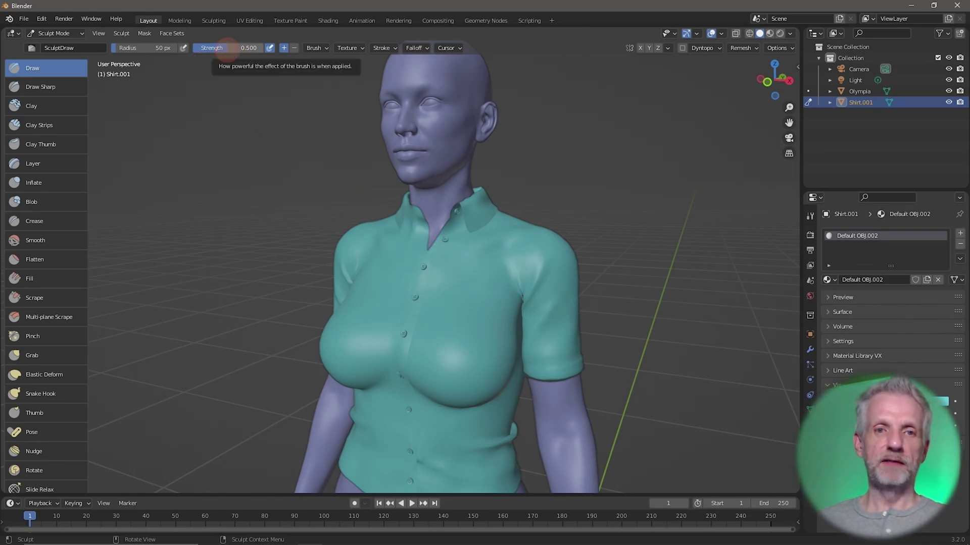
Set the Draw brush to 0.326 strength and about 77 px radius.
{"action": "left_click_drag", "start_coordinate": [227, 50], "coordinate": [214, 51]}
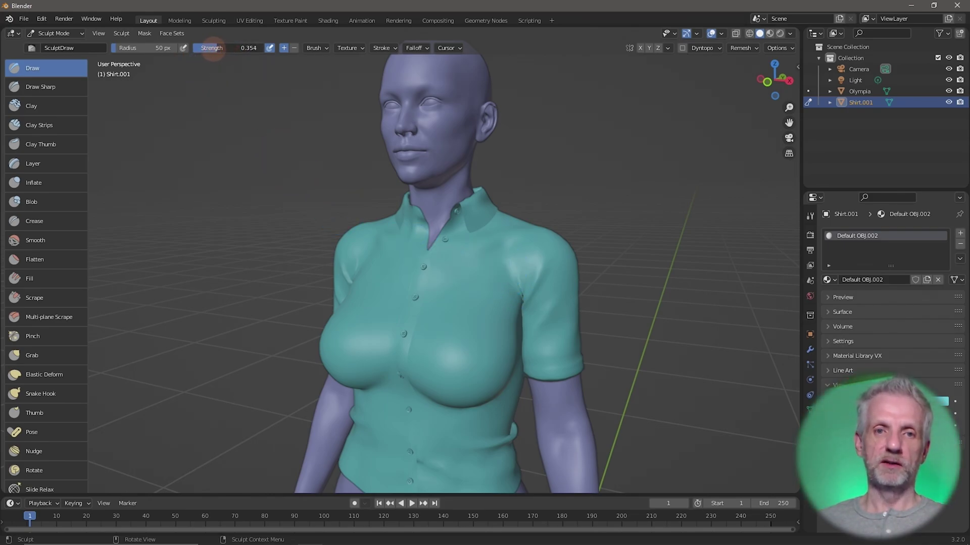
{"action": "left_click_drag", "start_coordinate": [211, 50], "coordinate": [216, 49]}
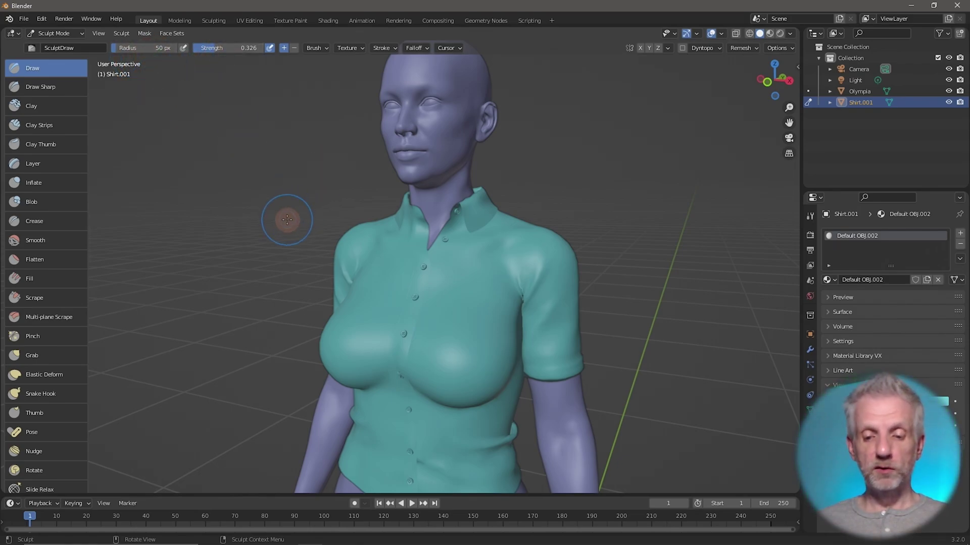
{"action": "key", "text": "f"}
{"action": "key", "text": "bracketleft"}
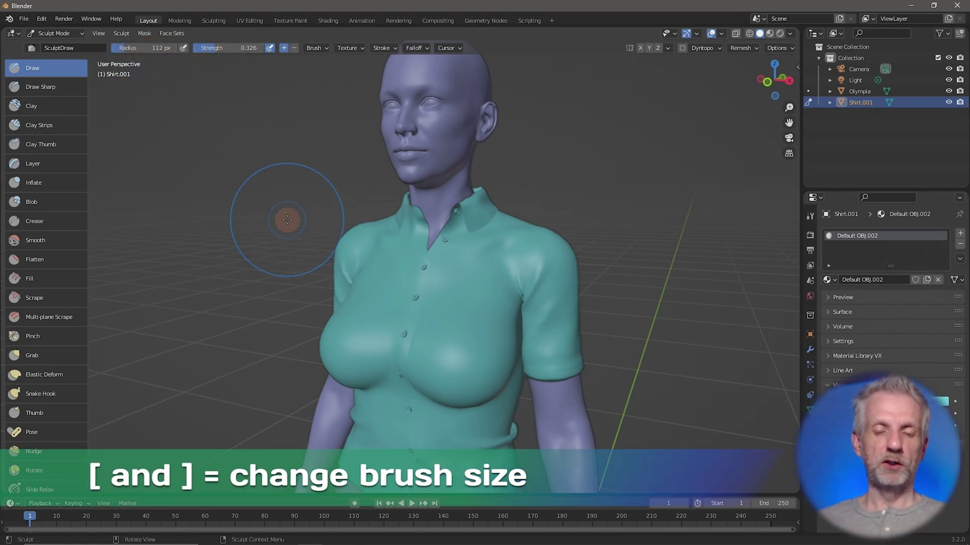
{"action": "key", "text": "bracketright"}
{"action": "key", "text": "bracketright"}
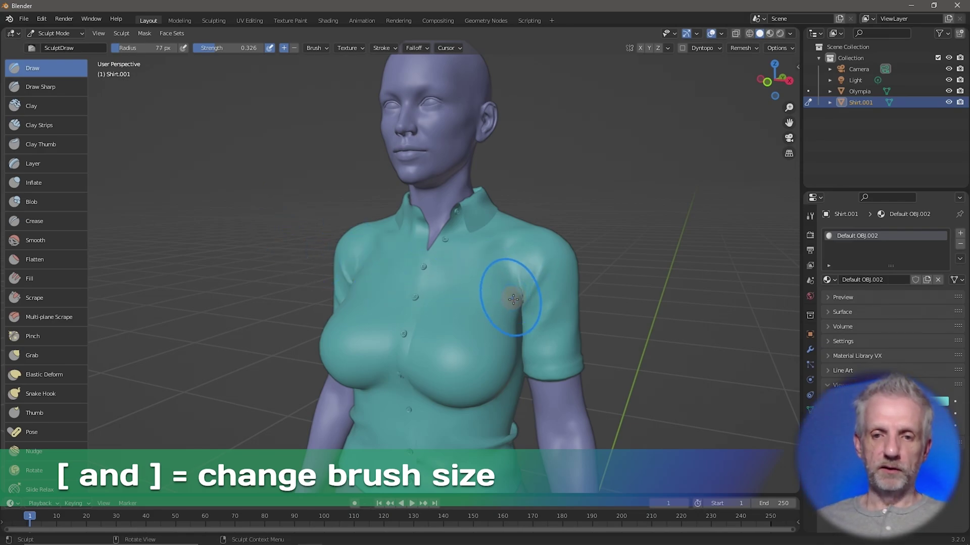
Reshape the shirt front, back of the shoulder, and carve around the shoulder and chest.
{"action": "left_click_drag", "start_coordinate": [513, 299], "coordinate": [523, 297]}
{"action": "mouse_move", "coordinate": [523, 324]}
{"action": "middle_mouse_down"}
{"action": "mouse_move", "coordinate": [500, 303]}
{"action": "mouse_move", "coordinate": [324, 292]}
{"action": "middle_mouse_up"}
{"action": "mouse_move", "coordinate": [227, 294]}
{"action": "left_mouse_down"}
{"action": "mouse_move", "coordinate": [227, 273]}
{"action": "mouse_move", "coordinate": [231, 309]}
{"action": "left_mouse_up"}
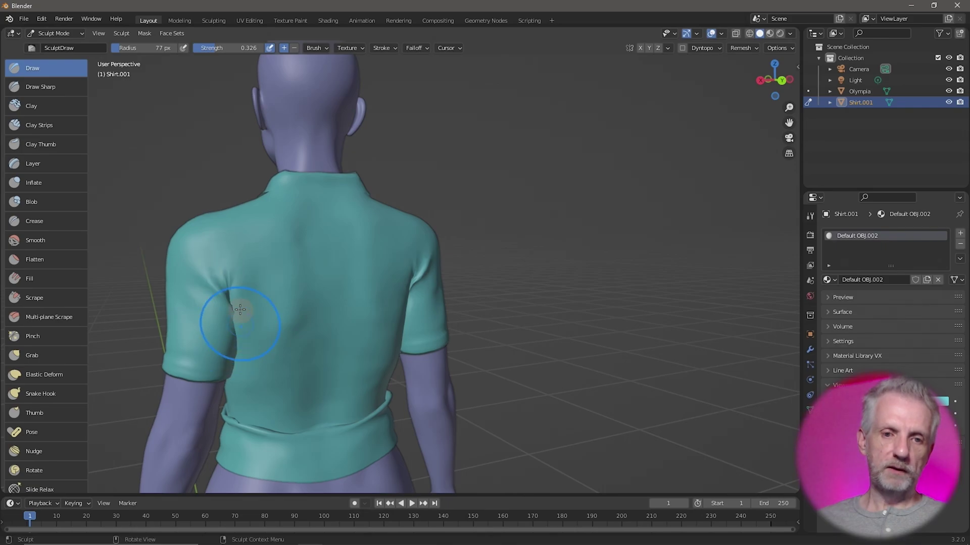
{"action": "mouse_move", "coordinate": [231, 309]}
{"action": "middle_mouse_down"}
{"action": "mouse_move", "coordinate": [321, 299]}
{"action": "mouse_move", "coordinate": [502, 335]}
{"action": "mouse_move", "coordinate": [476, 309]}
{"action": "mouse_move", "coordinate": [493, 313]}
{"action": "middle_mouse_up"}
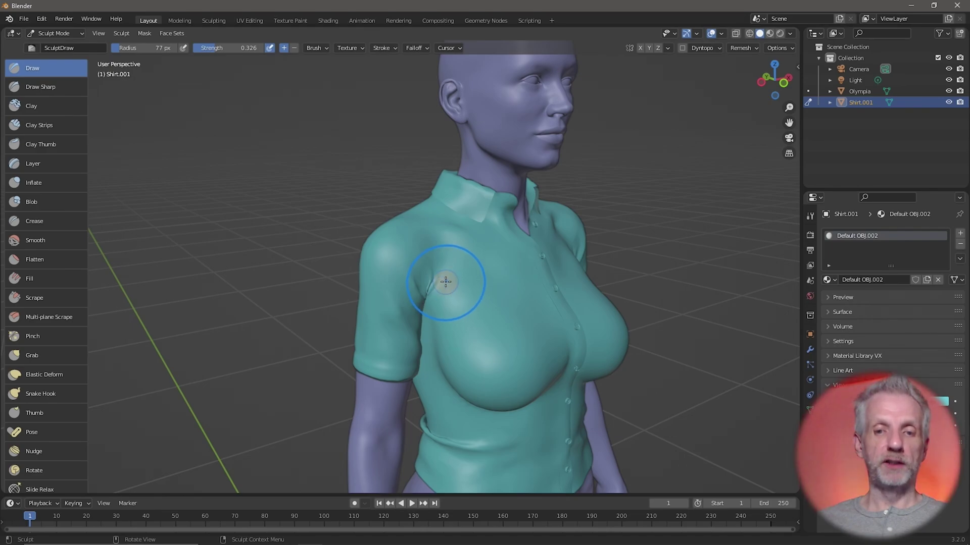
{"action": "mouse_move", "coordinate": [445, 282]}
{"action": "left_mouse_down", "text": "ctrl"}
{"action": "mouse_move", "coordinate": [434, 288]}
{"action": "mouse_move", "coordinate": [445, 303]}
{"action": "mouse_move", "coordinate": [461, 288]}
{"action": "left_mouse_up", "text": "ctrl"}
{"action": "mouse_move", "coordinate": [438, 255]}
{"action": "left_mouse_down", "text": "ctrl"}
{"action": "mouse_move", "coordinate": [429, 276]}
{"action": "mouse_move", "coordinate": [490, 257]}
{"action": "mouse_move", "coordinate": [444, 278]}
{"action": "mouse_move", "coordinate": [422, 328]}
{"action": "mouse_move", "coordinate": [460, 283]}
{"action": "mouse_move", "coordinate": [464, 238]}
{"action": "mouse_move", "coordinate": [419, 303]}
{"action": "mouse_move", "coordinate": [462, 284]}
{"action": "left_mouse_up", "text": "ctrl"}
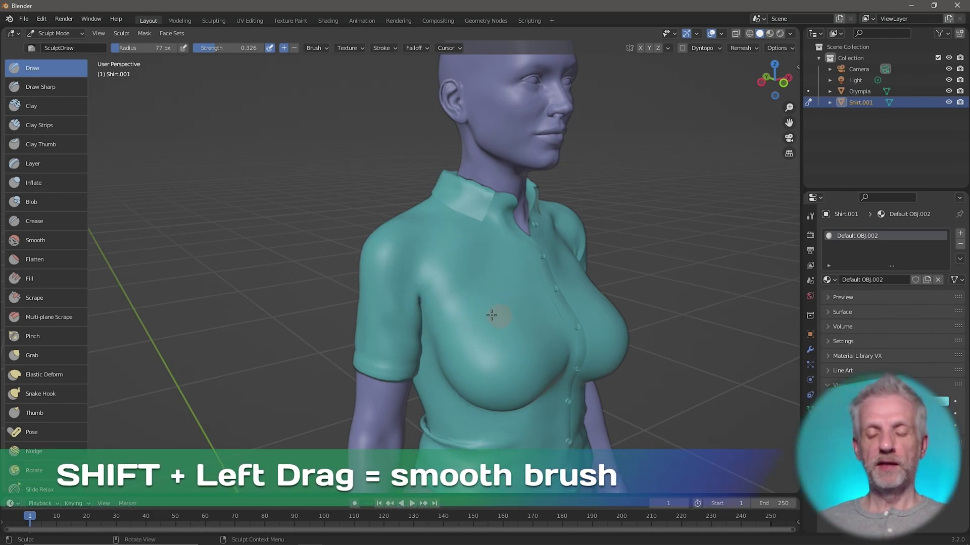
Smooth the dented shoulder area, comparing with undo and redo.
{"action": "middle_click_drag", "start_coordinate": [498, 316], "coordinate": [460, 316]}
{"action": "key", "text": "ctrl+z"}
{"action": "key", "text": "ctrl+shift+z"}
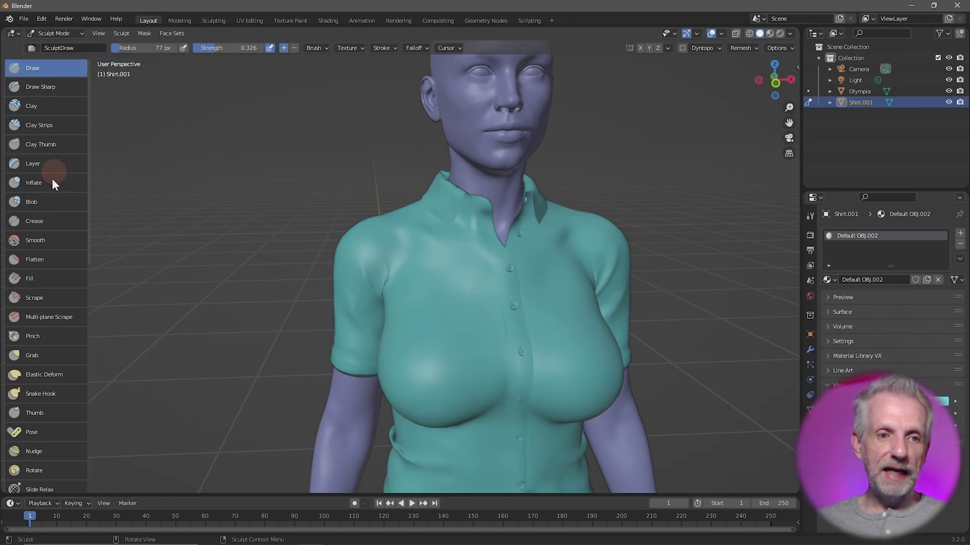
Smooth the left shoulder with the Smooth brush at 0.290 strength.
{"action": "left_click", "coordinate": [53, 242]}
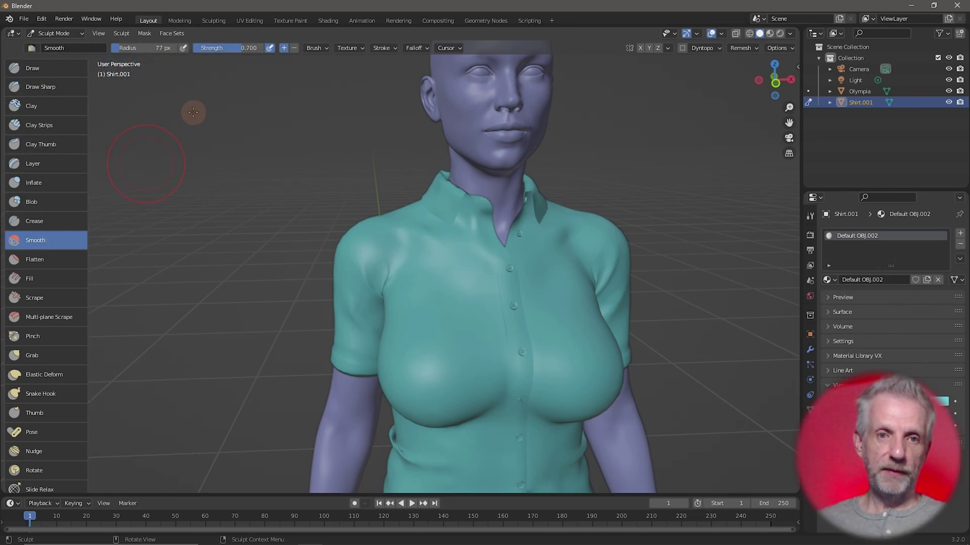
{"action": "left_click_drag", "start_coordinate": [240, 51], "coordinate": [207, 53]}
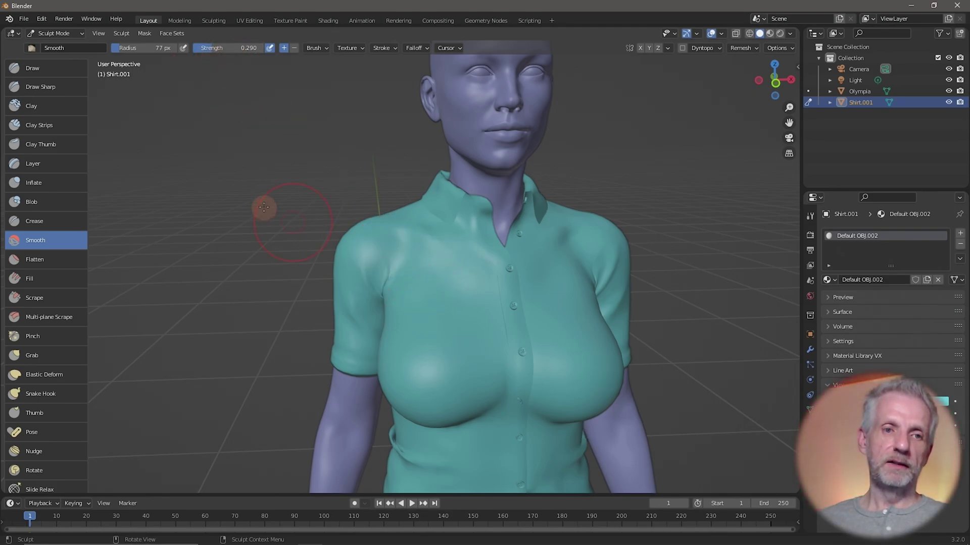
{"action": "left_click_drag", "start_coordinate": [396, 264], "coordinate": [392, 306]}
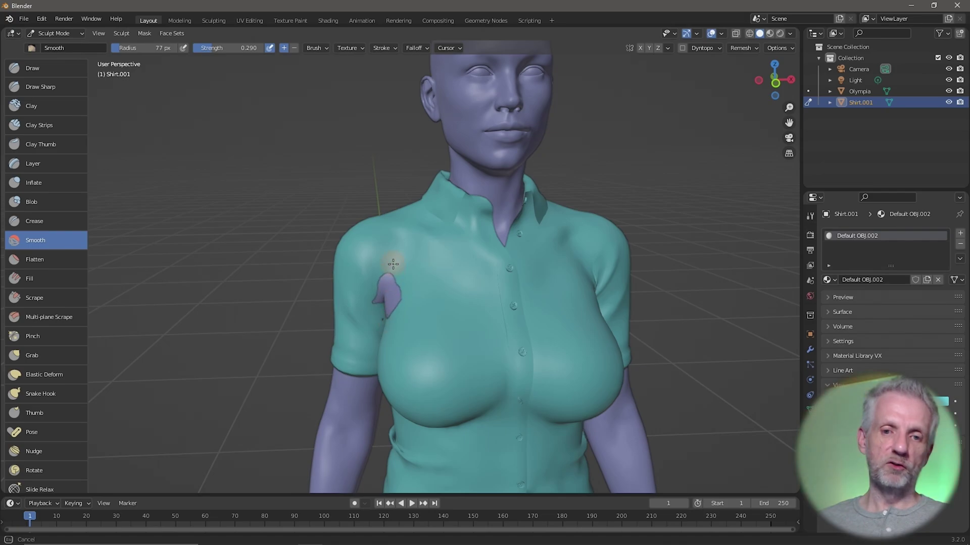
{"action": "left_click_drag", "start_coordinate": [393, 263], "coordinate": [389, 275]}
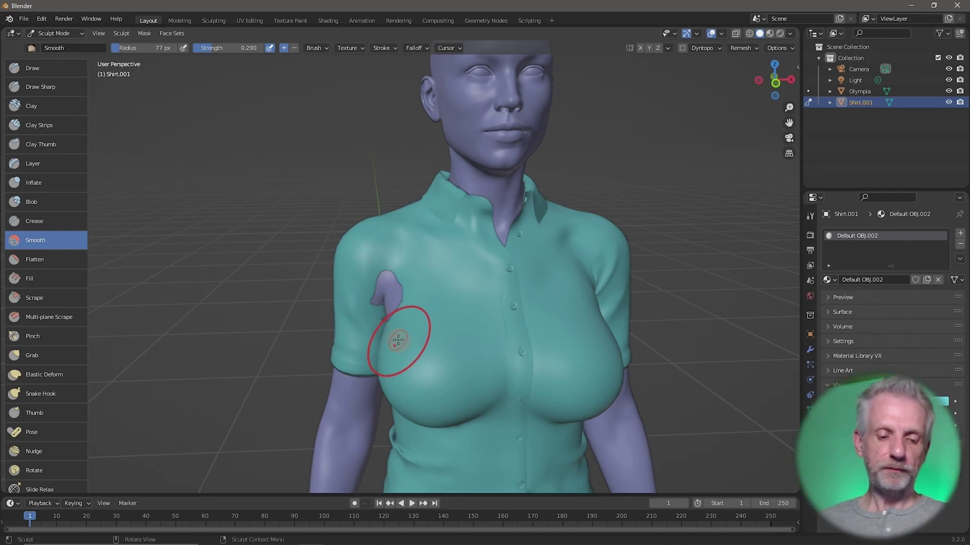
Cover the hole at the shirt's upper arm and armpit with the Draw brush at 77 px.
{"action": "left_click", "coordinate": [62, 70]}
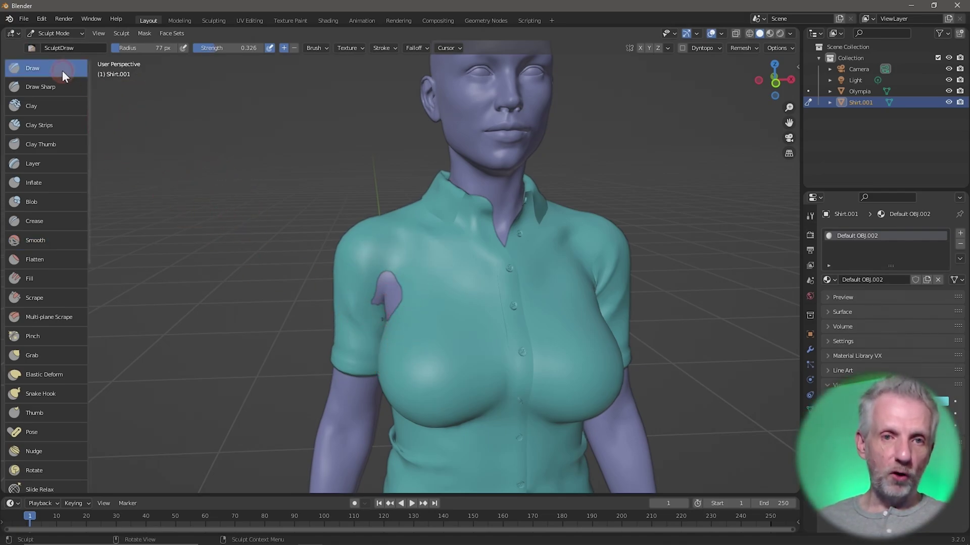
{"action": "mouse_move", "coordinate": [373, 293]}
{"action": "left_mouse_down"}
{"action": "mouse_move", "coordinate": [385, 303]}
{"action": "mouse_move", "coordinate": [385, 281]}
{"action": "mouse_move", "coordinate": [354, 268]}
{"action": "mouse_move", "coordinate": [396, 255]}
{"action": "mouse_move", "coordinate": [373, 283]}
{"action": "mouse_move", "coordinate": [396, 263]}
{"action": "left_mouse_up"}
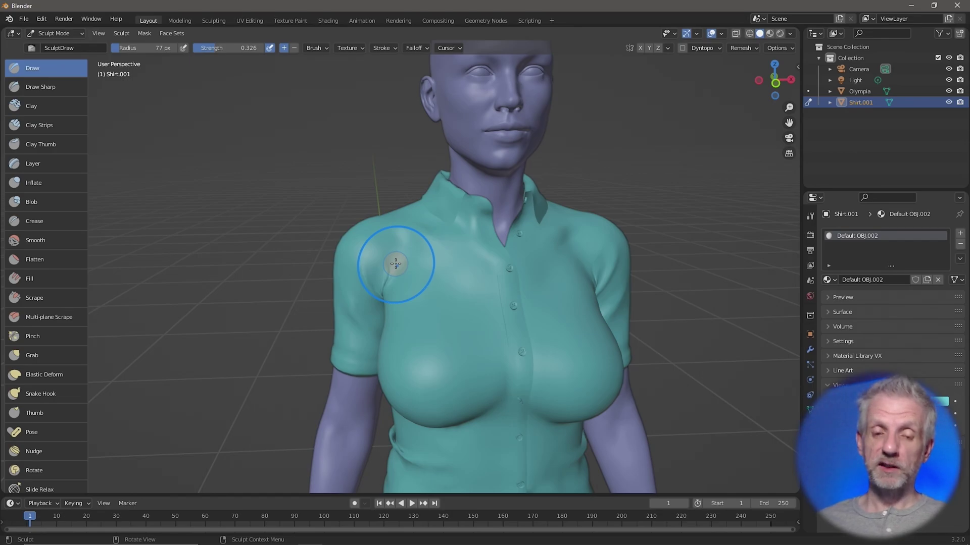
{"action": "key", "text": "f"}
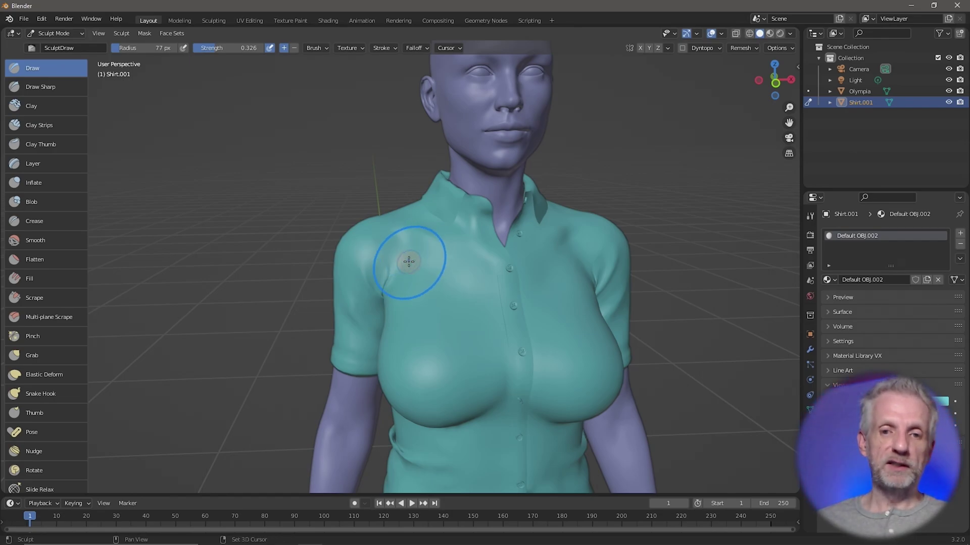
{"action": "key", "text": "Escape"}
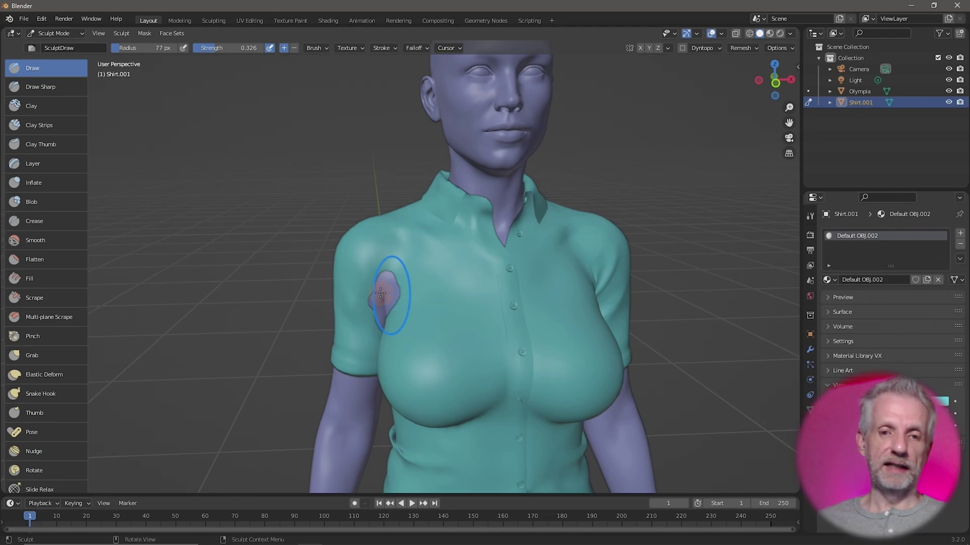
{"action": "mouse_move", "coordinate": [383, 291]}
{"action": "left_mouse_down", "text": "shift"}
{"action": "mouse_move", "coordinate": [375, 303]}
{"action": "mouse_move", "coordinate": [391, 287]}
{"action": "mouse_move", "coordinate": [387, 307]}
{"action": "mouse_move", "coordinate": [383, 290]}
{"action": "left_mouse_up", "text": "shift"}
{"action": "key", "text": "Escape"}
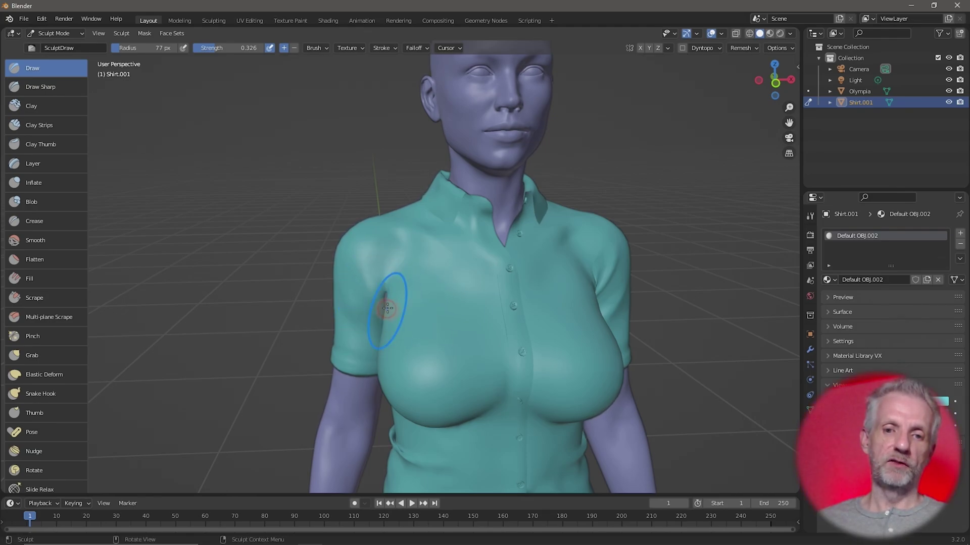
Sculpt the shirt under the bust to cover the body and smooth the remaining recesses.
{"action": "scroll", "coordinate": [372, 308], "scroll_direction": "down", "scroll_amount": 2}
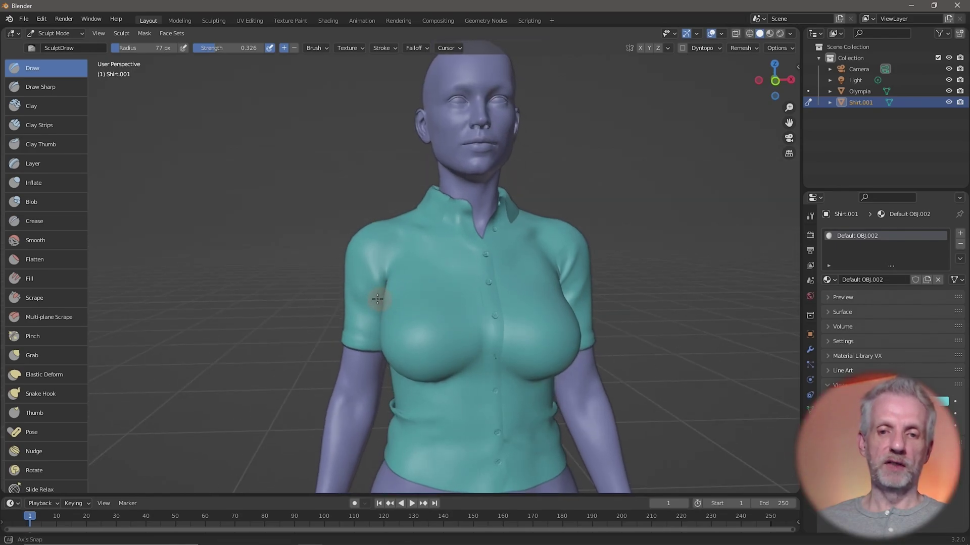
{"action": "middle_click_drag", "start_coordinate": [376, 301], "coordinate": [352, 279]}
{"action": "scroll", "coordinate": [317, 300], "scroll_direction": "up", "scroll_amount": 2}
{"action": "scroll", "coordinate": [347, 286], "scroll_direction": "up", "scroll_amount": 2}
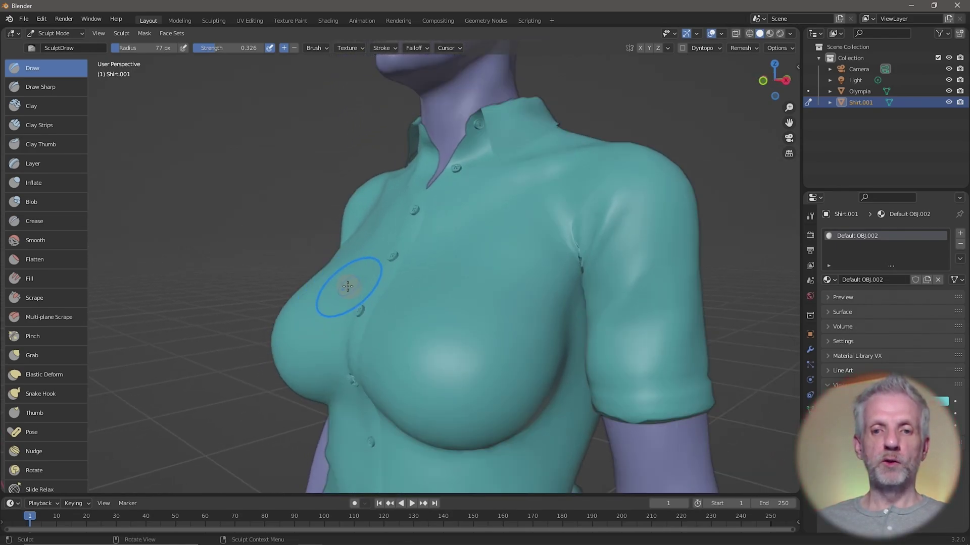
{"action": "scroll", "coordinate": [345, 286], "scroll_direction": "down", "scroll_amount": 3}
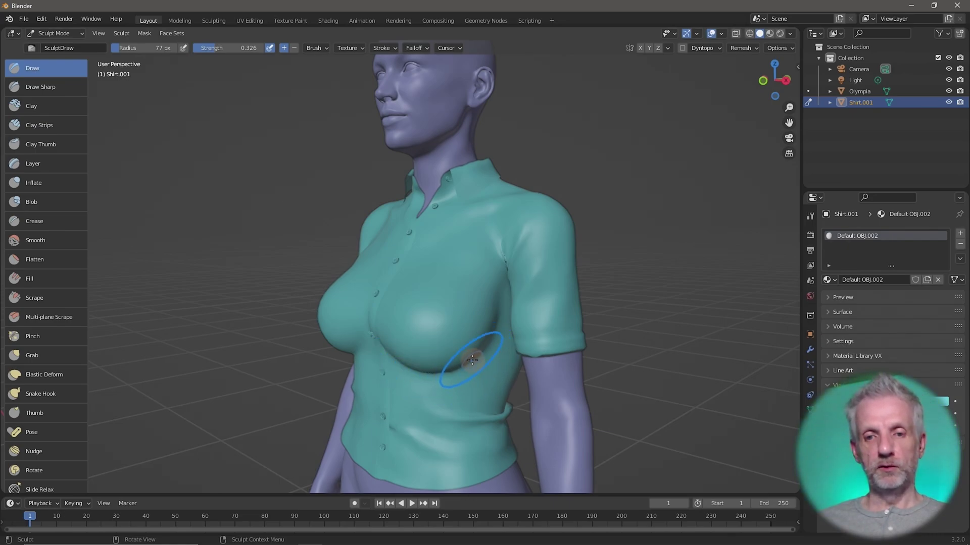
{"action": "left_click_drag", "start_coordinate": [472, 360], "coordinate": [447, 373]}
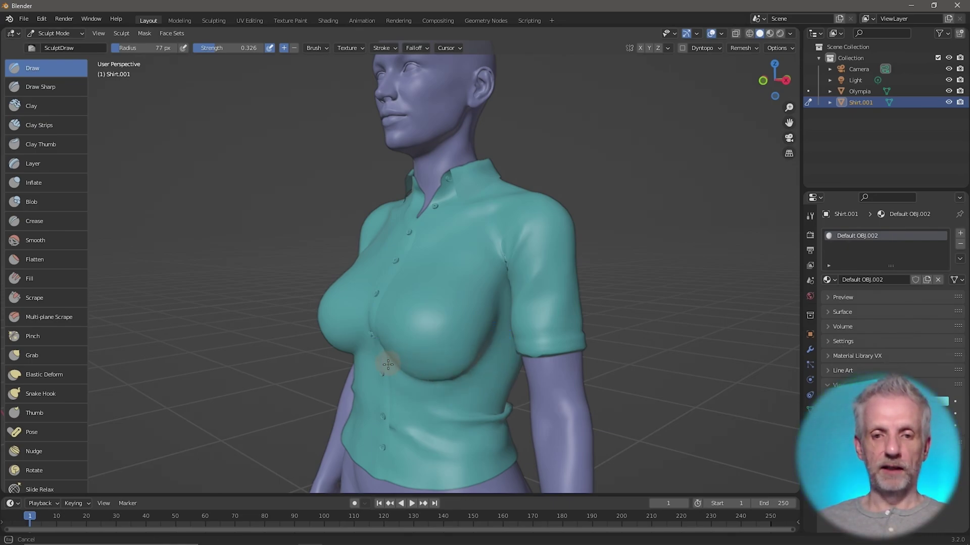
{"action": "left_click_drag", "start_coordinate": [388, 364], "coordinate": [404, 372]}
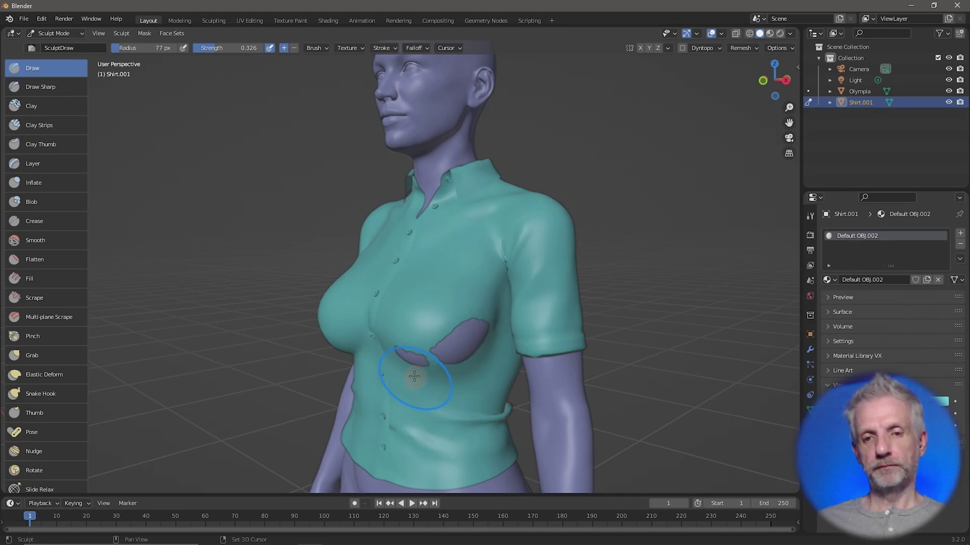
{"action": "left_click_drag", "start_coordinate": [461, 344], "coordinate": [406, 361]}
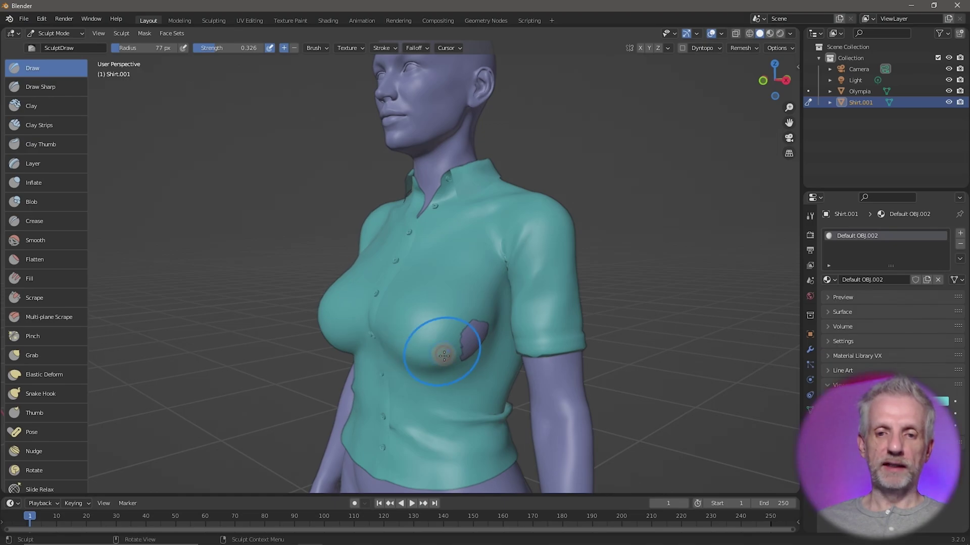
{"action": "mouse_move", "coordinate": [474, 337]}
{"action": "left_mouse_down", "text": "shift"}
{"action": "mouse_move", "coordinate": [457, 357]}
{"action": "mouse_move", "coordinate": [413, 352]}
{"action": "mouse_move", "coordinate": [454, 354]}
{"action": "mouse_move", "coordinate": [487, 336]}
{"action": "mouse_move", "coordinate": [433, 337]}
{"action": "left_mouse_up", "text": "shift"}
{"action": "middle_click_drag", "start_coordinate": [432, 337], "coordinate": [411, 325]}
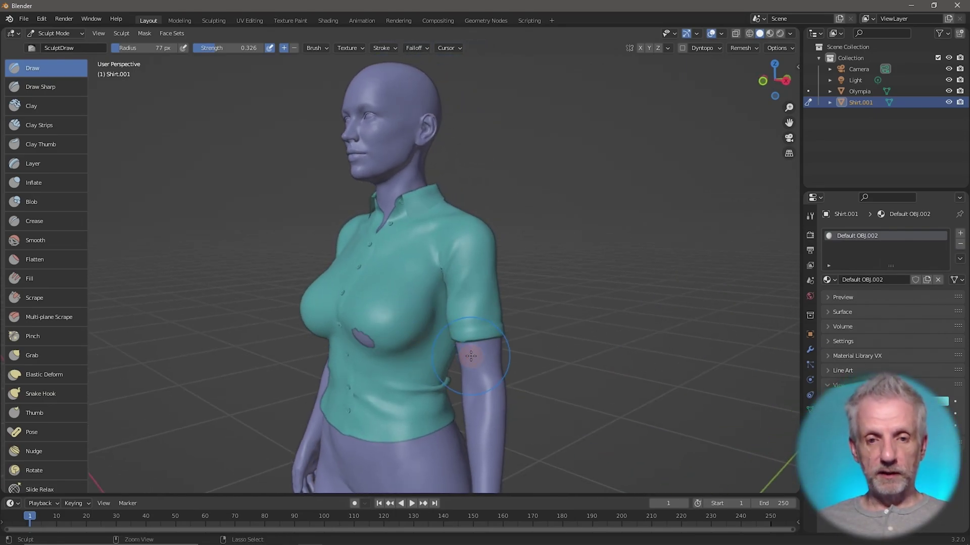
Compare the under-bust fix with undo and redo, keeping the strokes.
{"action": "key", "text": "ctrl+z"}
{"action": "key", "text": "ctrl+z"}
{"action": "key", "text": "ctrl+shift+z"}
{"action": "key", "text": "ctrl+shift+z"}
{"action": "key", "text": "ctrl+shift+z"}
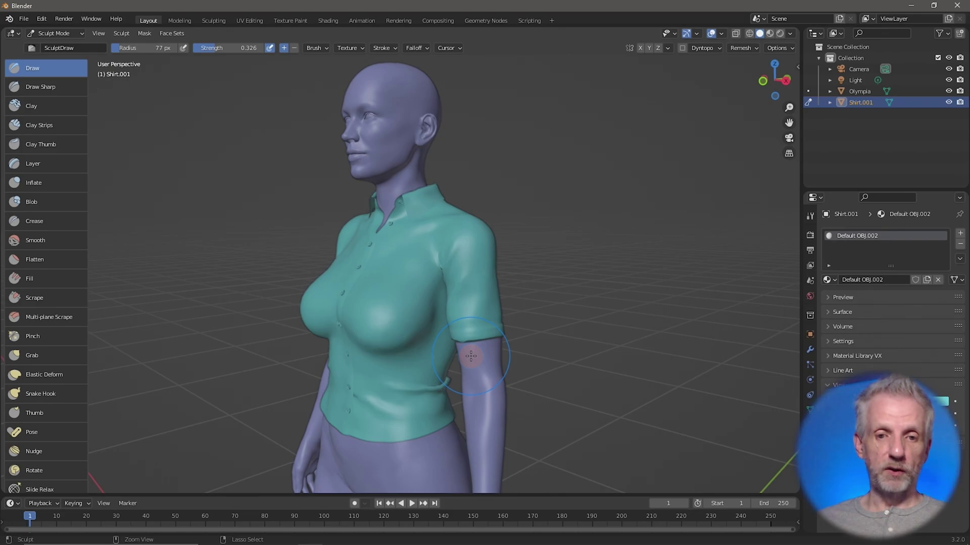
{"action": "key", "text": "ctrl+z"}
{"action": "key", "text": "ctrl+z"}
{"action": "key", "text": "ctrl+z"}
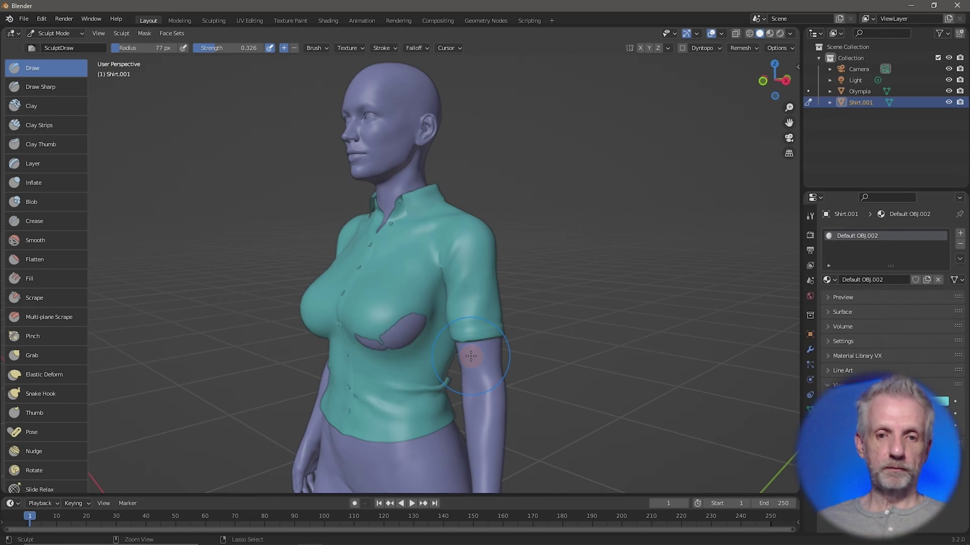
{"action": "key", "text": "ctrl+shift+z"}
{"action": "key", "text": "ctrl+shift+z"}
{"action": "key", "text": "ctrl+shift+z"}
Enable X-axis symmetry, test a mirrored shoulder bulge, then undo it.
{"action": "middle_click_drag", "start_coordinate": [448, 352], "coordinate": [480, 356]}
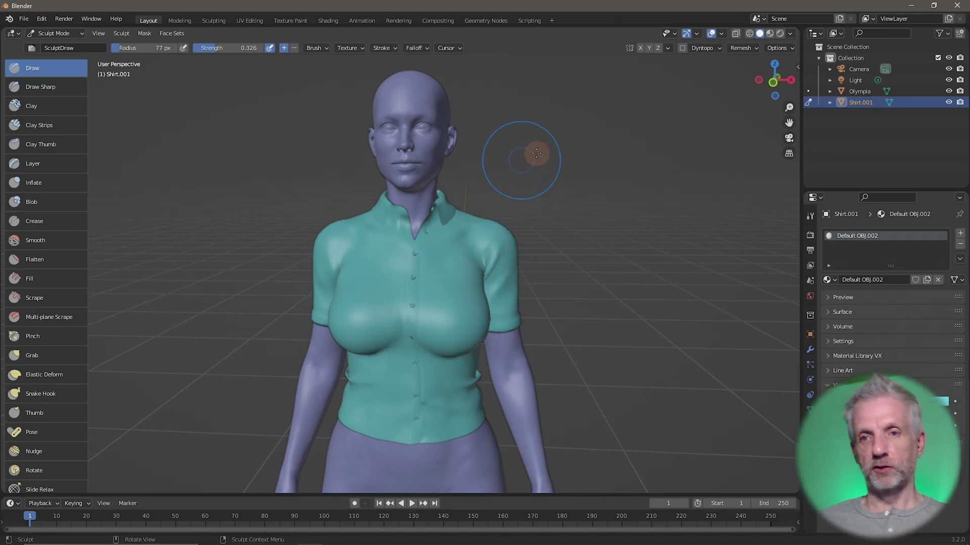
{"action": "left_click", "coordinate": [641, 48]}
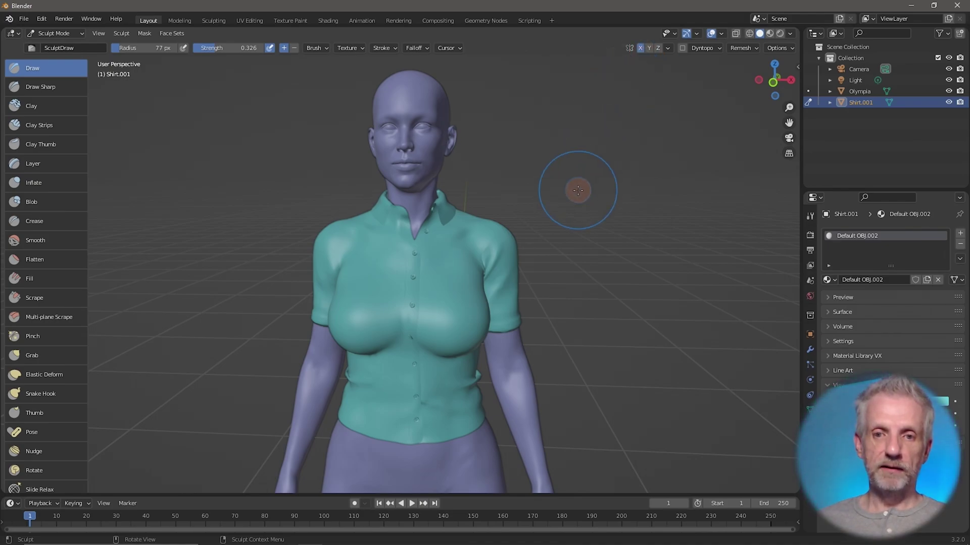
{"action": "mouse_move", "coordinate": [493, 223]}
{"action": "left_mouse_down"}
{"action": "mouse_move", "coordinate": [519, 238]}
{"action": "mouse_move", "coordinate": [507, 252]}
{"action": "mouse_move", "coordinate": [513, 238]}
{"action": "mouse_move", "coordinate": [501, 232]}
{"action": "mouse_move", "coordinate": [494, 253]}
{"action": "mouse_move", "coordinate": [570, 262]}
{"action": "left_mouse_up"}
{"action": "key", "text": "ctrl+z"}
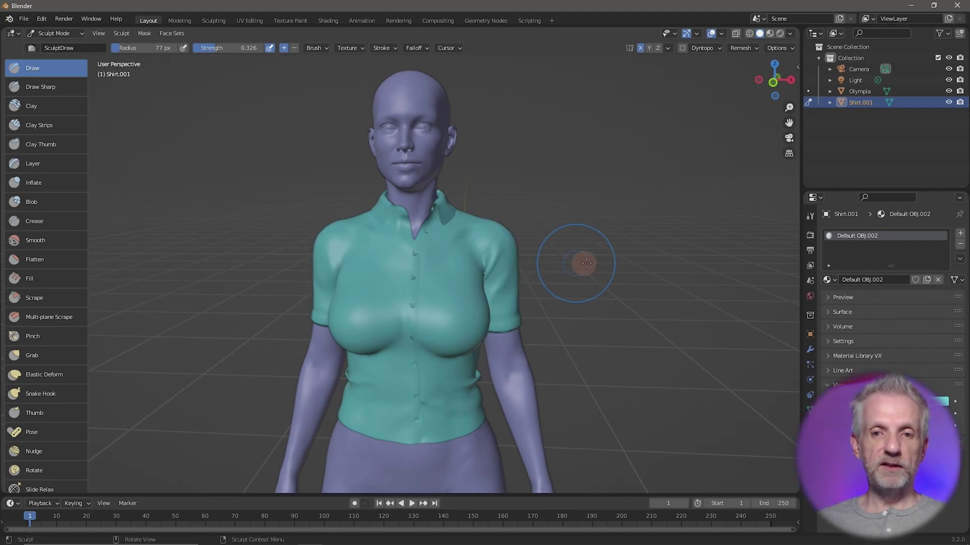
{"action": "mouse_move", "coordinate": [589, 264]}
{"action": "middle_mouse_down"}
{"action": "mouse_move", "coordinate": [545, 258]}
{"action": "mouse_move", "coordinate": [585, 262]}
{"action": "middle_mouse_up"}
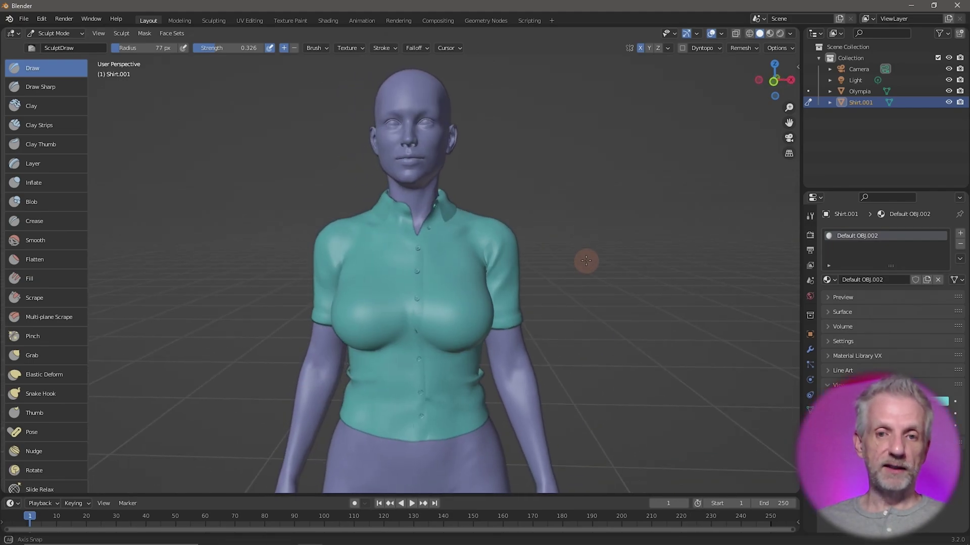
{"action": "scroll", "coordinate": [573, 257], "scroll_direction": "up", "scroll_amount": 4}
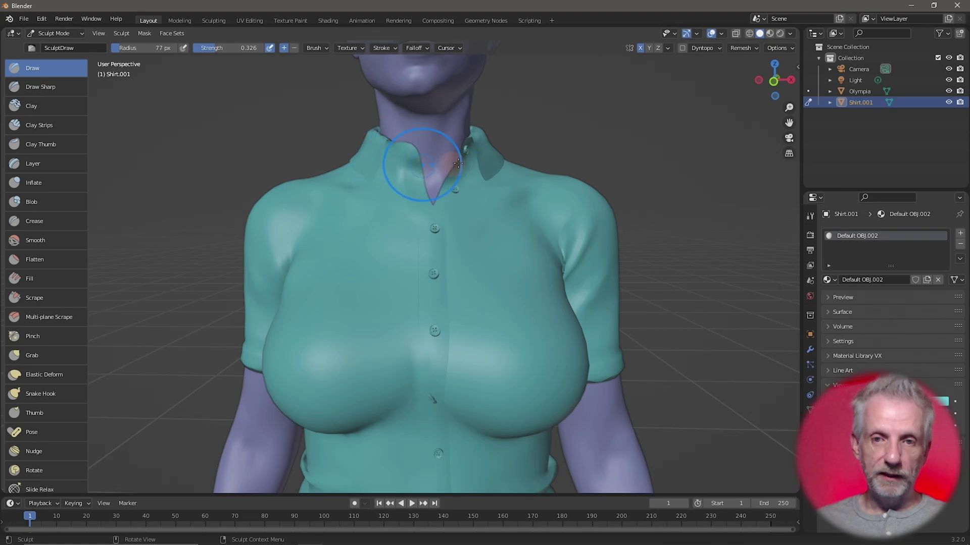
{"action": "scroll", "coordinate": [523, 223], "scroll_direction": "down", "scroll_amount": 1}
{"action": "scroll", "coordinate": [524, 223], "scroll_direction": "down", "scroll_amount": 2}
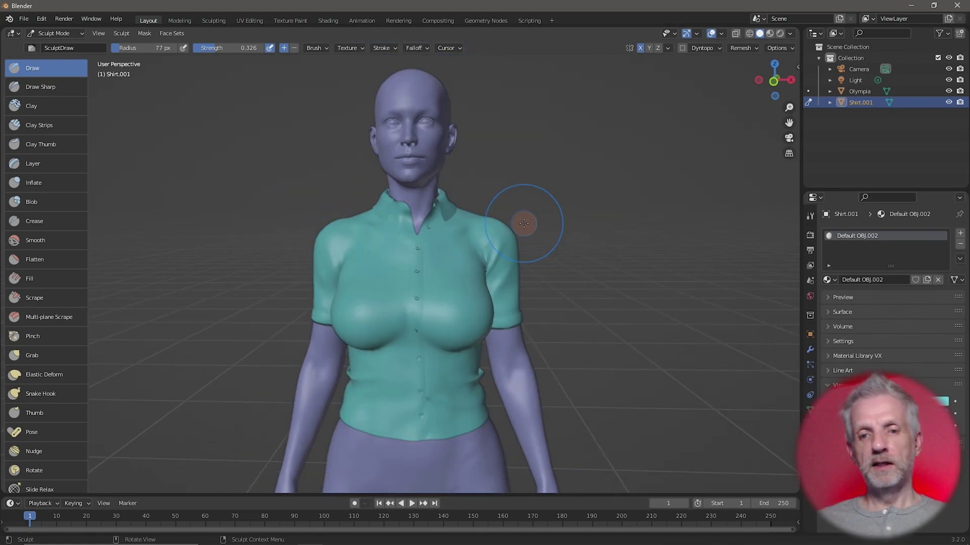
Draw the shirt outward over the lower chest so the body no longer shows through.
{"action": "middle_click_drag", "start_coordinate": [538, 288], "coordinate": [490, 309]}
{"action": "scroll", "coordinate": [490, 309], "scroll_direction": "up", "scroll_amount": 1}
{"action": "scroll", "coordinate": [426, 346], "scroll_direction": "up", "scroll_amount": 1}
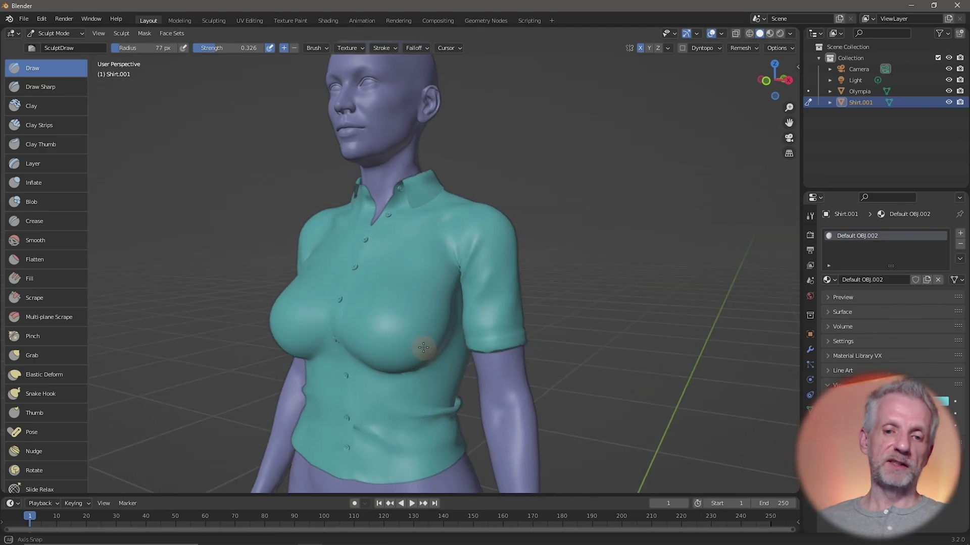
{"action": "scroll", "coordinate": [403, 369], "scroll_direction": "up", "scroll_amount": 1}
{"action": "mouse_move", "coordinate": [403, 368]}
{"action": "left_mouse_down"}
{"action": "mouse_move", "coordinate": [380, 404]}
{"action": "mouse_move", "coordinate": [433, 374]}
{"action": "mouse_move", "coordinate": [356, 404]}
{"action": "mouse_move", "coordinate": [452, 356]}
{"action": "mouse_move", "coordinate": [419, 390]}
{"action": "left_mouse_up"}
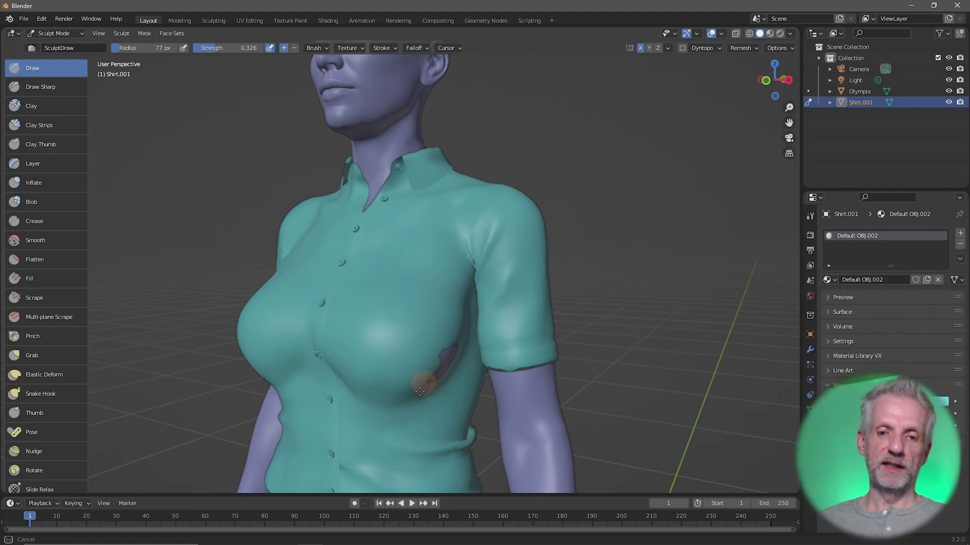
{"action": "mouse_move", "coordinate": [343, 381]}
{"action": "left_mouse_down"}
{"action": "mouse_move", "coordinate": [376, 379]}
{"action": "mouse_move", "coordinate": [353, 363]}
{"action": "mouse_move", "coordinate": [404, 371]}
{"action": "left_mouse_up"}
{"action": "mouse_move", "coordinate": [389, 376]}
{"action": "left_mouse_down"}
{"action": "mouse_move", "coordinate": [429, 372]}
{"action": "mouse_move", "coordinate": [451, 354]}
{"action": "mouse_move", "coordinate": [356, 377]}
{"action": "mouse_move", "coordinate": [351, 369]}
{"action": "mouse_move", "coordinate": [422, 381]}
{"action": "mouse_move", "coordinate": [282, 349]}
{"action": "mouse_move", "coordinate": [319, 368]}
{"action": "mouse_move", "coordinate": [338, 347]}
{"action": "left_mouse_up"}
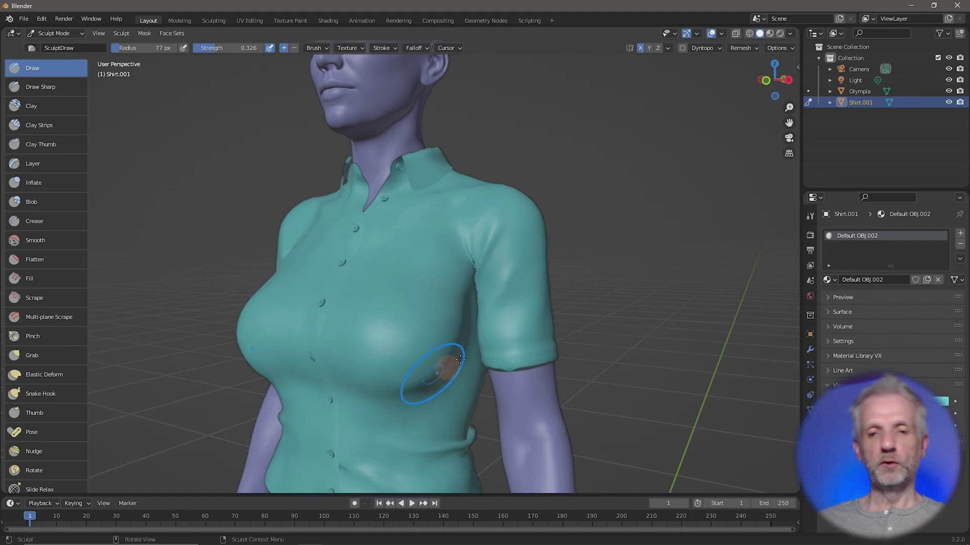
{"action": "mouse_move", "coordinate": [458, 339]}
{"action": "left_mouse_down", "text": "ctrl"}
{"action": "mouse_move", "coordinate": [405, 404]}
{"action": "mouse_move", "coordinate": [428, 392]}
{"action": "mouse_move", "coordinate": [401, 394]}
{"action": "mouse_move", "coordinate": [414, 378]}
{"action": "left_mouse_up", "text": "ctrl"}
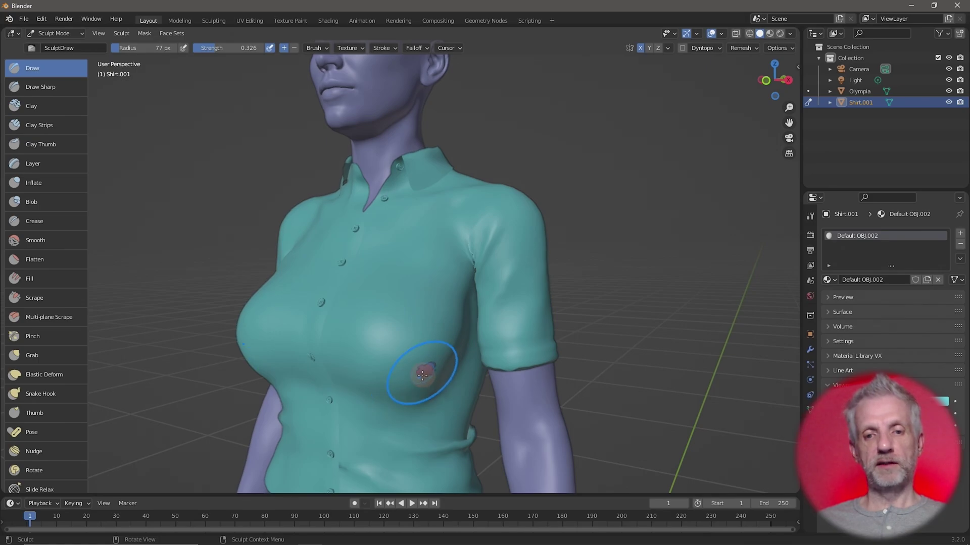
Cover the skin at the armpit and smooth the crease on the shirt's side.
{"action": "mouse_move", "coordinate": [434, 358]}
{"action": "middle_mouse_down"}
{"action": "mouse_move", "coordinate": [480, 368]}
{"action": "mouse_move", "coordinate": [504, 400]}
{"action": "mouse_move", "coordinate": [568, 368]}
{"action": "mouse_move", "coordinate": [555, 336]}
{"action": "mouse_move", "coordinate": [533, 336]}
{"action": "middle_mouse_up"}
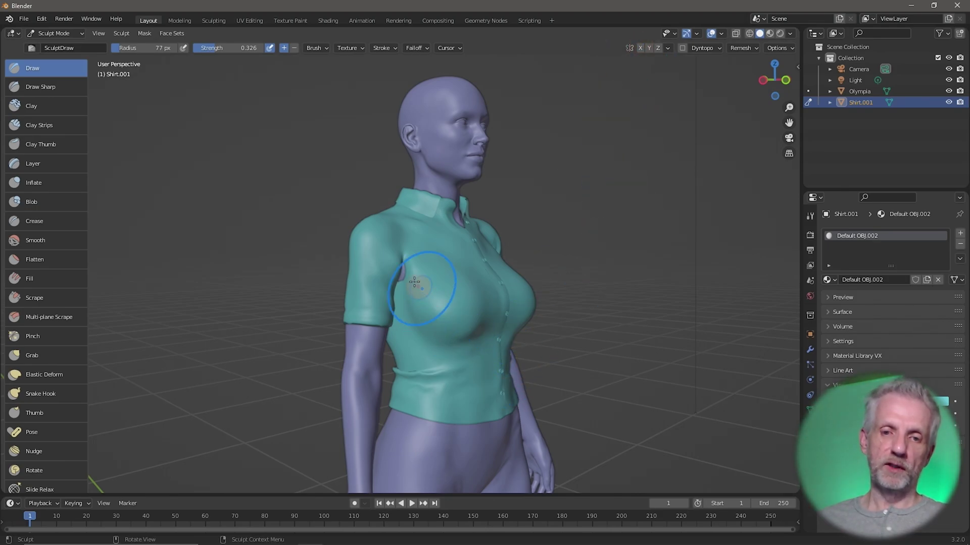
{"action": "mouse_move", "coordinate": [414, 282]}
{"action": "left_mouse_down"}
{"action": "mouse_move", "coordinate": [403, 277]}
{"action": "mouse_move", "coordinate": [408, 266]}
{"action": "mouse_move", "coordinate": [404, 275]}
{"action": "mouse_move", "coordinate": [422, 289]}
{"action": "left_mouse_up"}
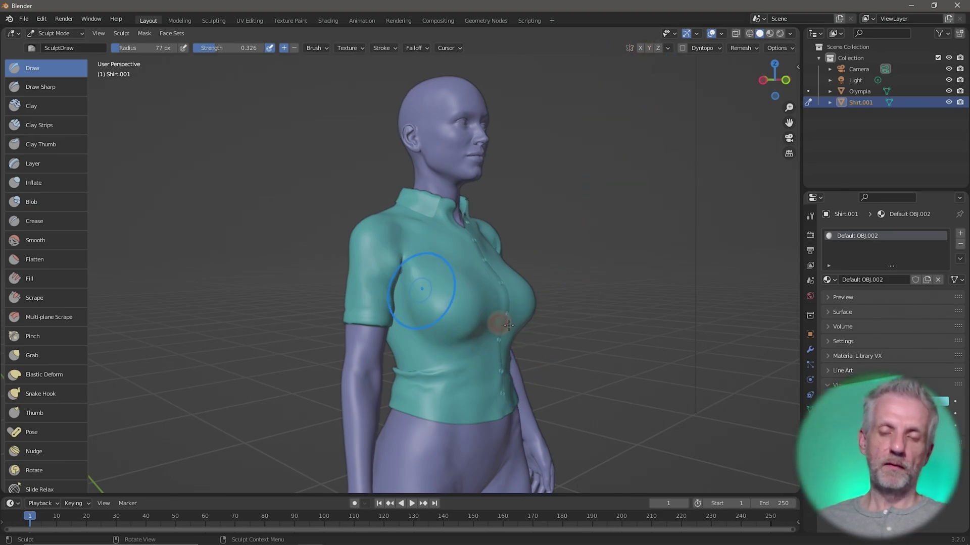
{"action": "mouse_move", "coordinate": [508, 325]}
{"action": "middle_mouse_down"}
{"action": "mouse_move", "coordinate": [450, 345]}
{"action": "mouse_move", "coordinate": [493, 339]}
{"action": "middle_mouse_up"}
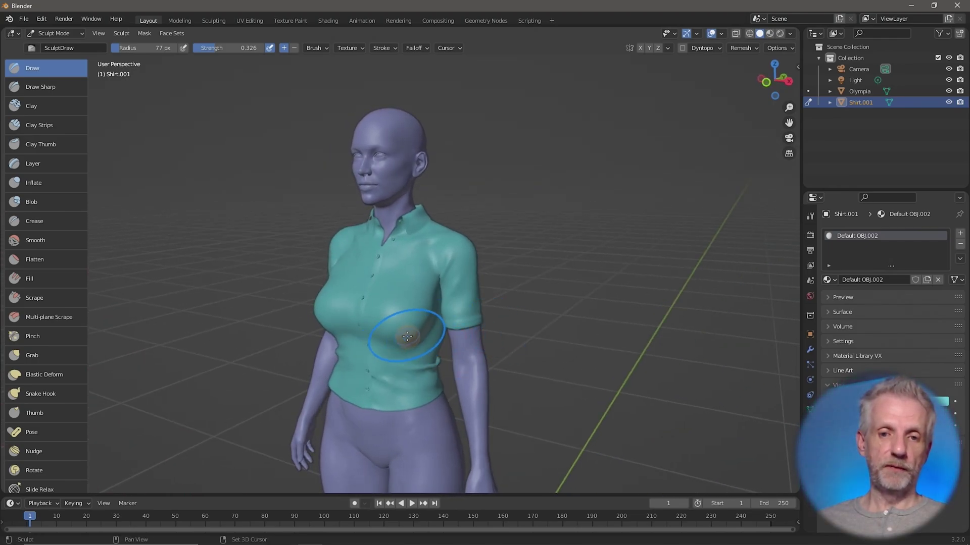
{"action": "mouse_move", "coordinate": [407, 336]}
{"action": "left_mouse_down", "text": "shift"}
{"action": "mouse_move", "coordinate": [433, 305]}
{"action": "mouse_move", "coordinate": [411, 331]}
{"action": "left_mouse_up", "text": "shift"}
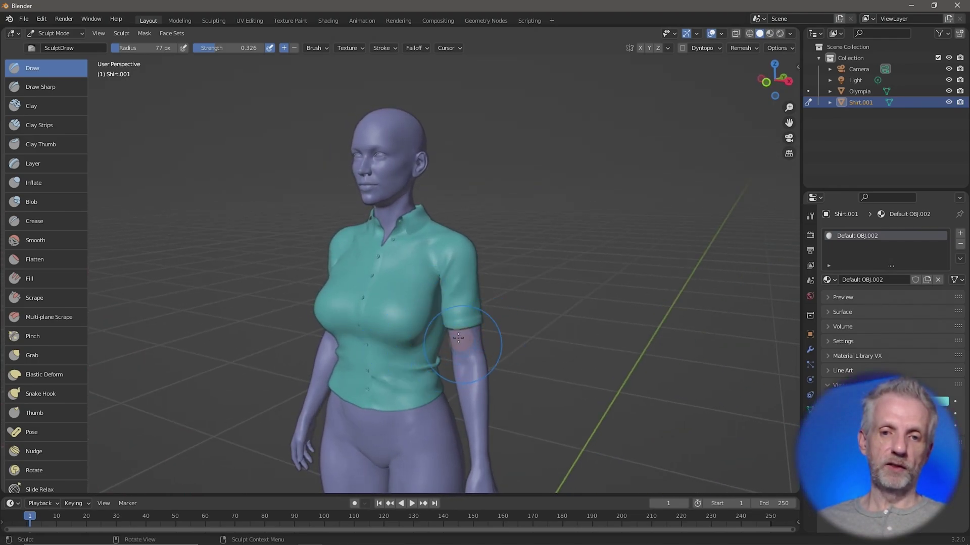
{"action": "mouse_move", "coordinate": [458, 337]}
{"action": "middle_mouse_down"}
{"action": "mouse_move", "coordinate": [502, 340]}
{"action": "mouse_move", "coordinate": [419, 352]}
{"action": "middle_mouse_up"}
{"action": "scroll", "coordinate": [440, 344], "scroll_direction": "up", "scroll_amount": 2}
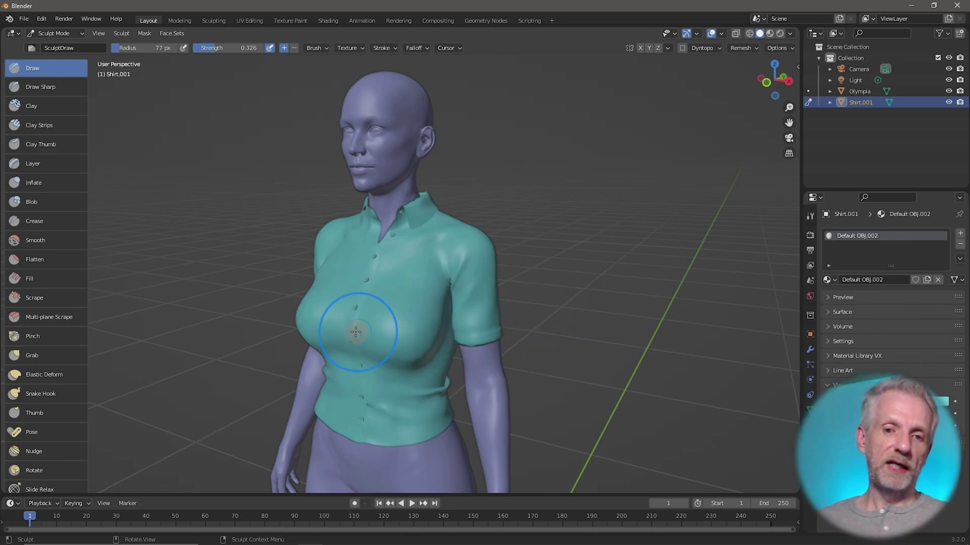
Orbit the view to review the sculpted shirt, turning the figure to face more forward.
{"action": "middle_click_drag", "start_coordinate": [473, 360], "coordinate": [494, 349]}
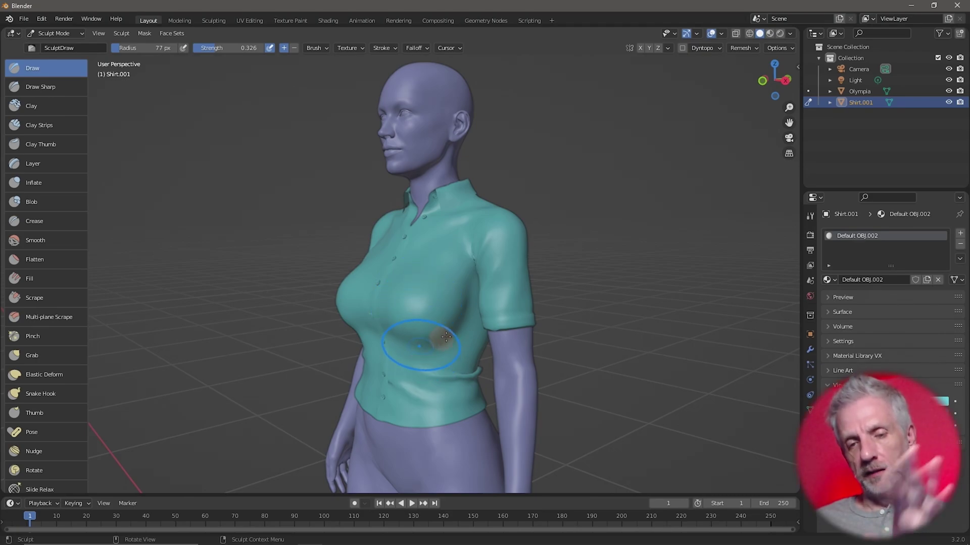
{"action": "middle_click_drag", "start_coordinate": [443, 324], "coordinate": [455, 320]}
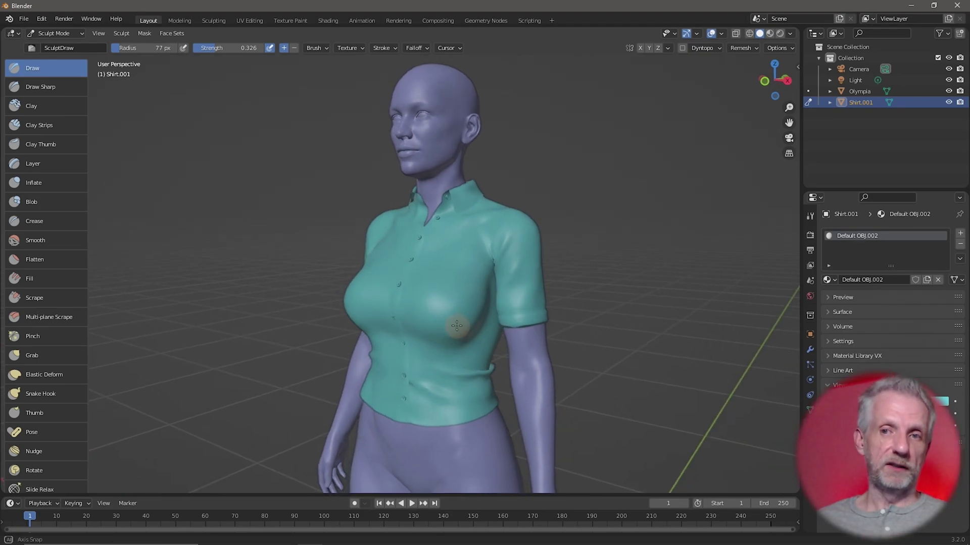
Re-enable viewport overlays and show the mesh wireframe at 0.273 opacity.
{"action": "left_click", "coordinate": [712, 33]}
{"action": "left_click", "coordinate": [712, 34]}
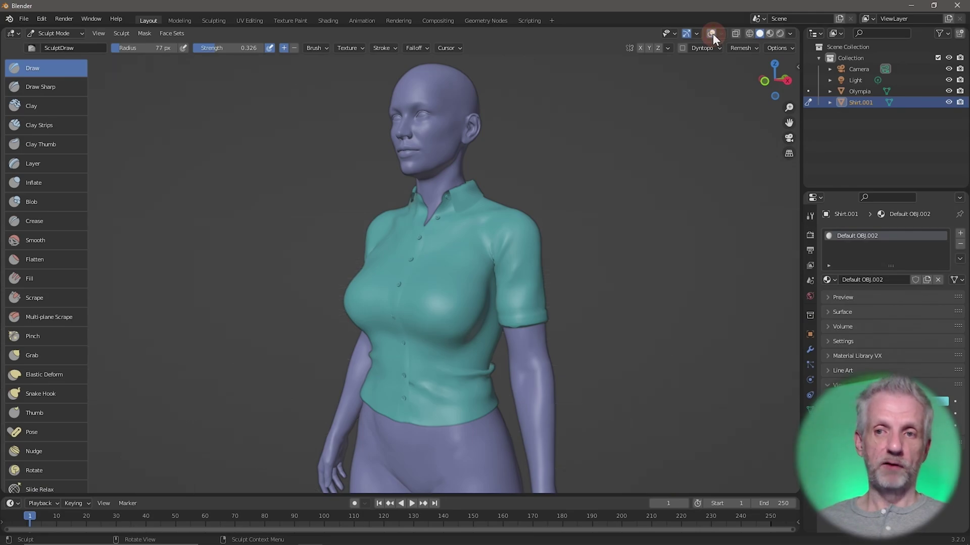
{"action": "left_click", "coordinate": [712, 34]}
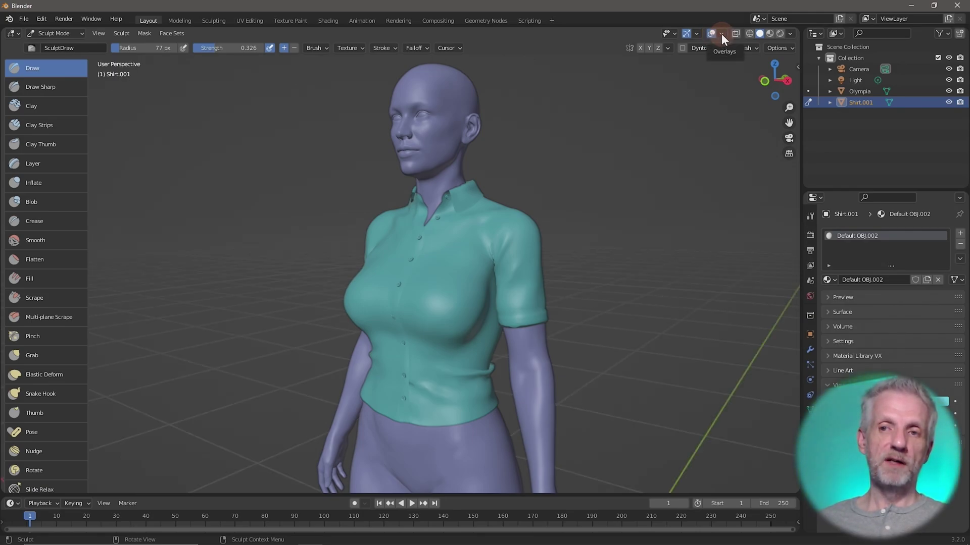
{"action": "left_click", "coordinate": [721, 33]}
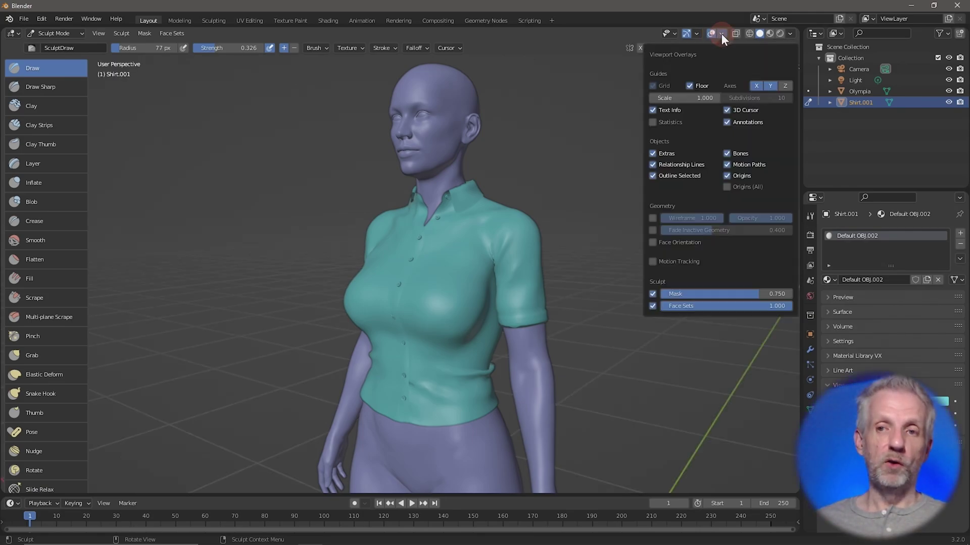
{"action": "left_click", "coordinate": [653, 218]}
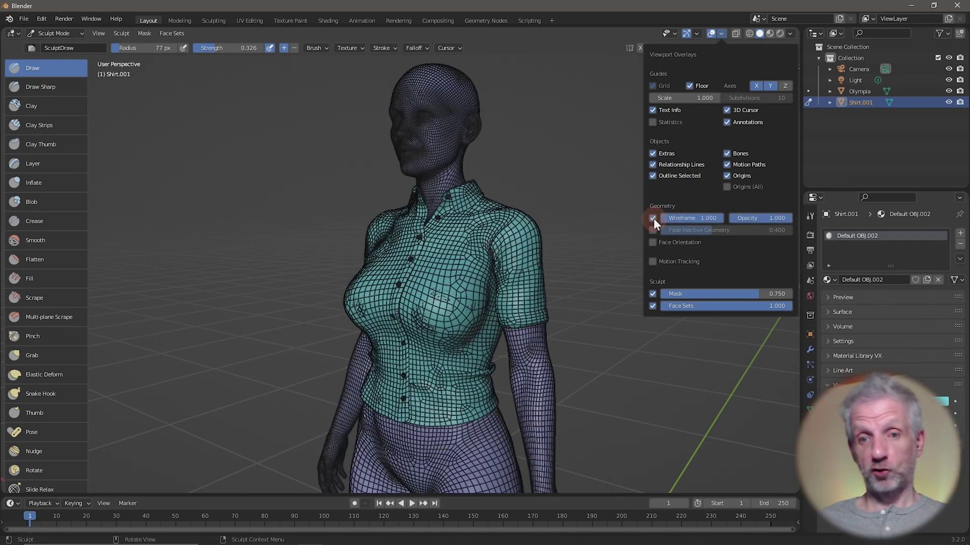
{"action": "left_click_drag", "start_coordinate": [775, 217], "coordinate": [738, 218]}
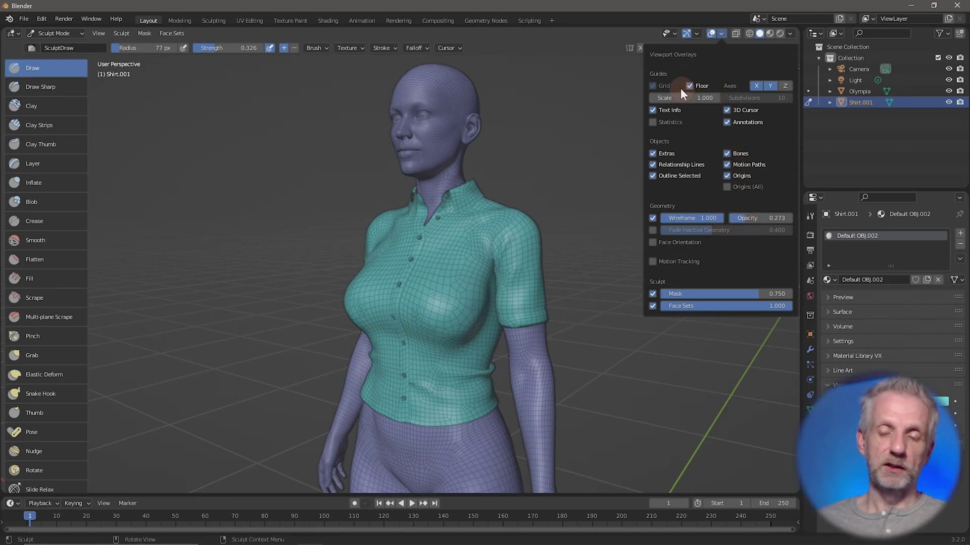
Close the overlay settings and zoom in to inspect the wireframed shirt from the front-right.
{"action": "left_click", "coordinate": [696, 33]}
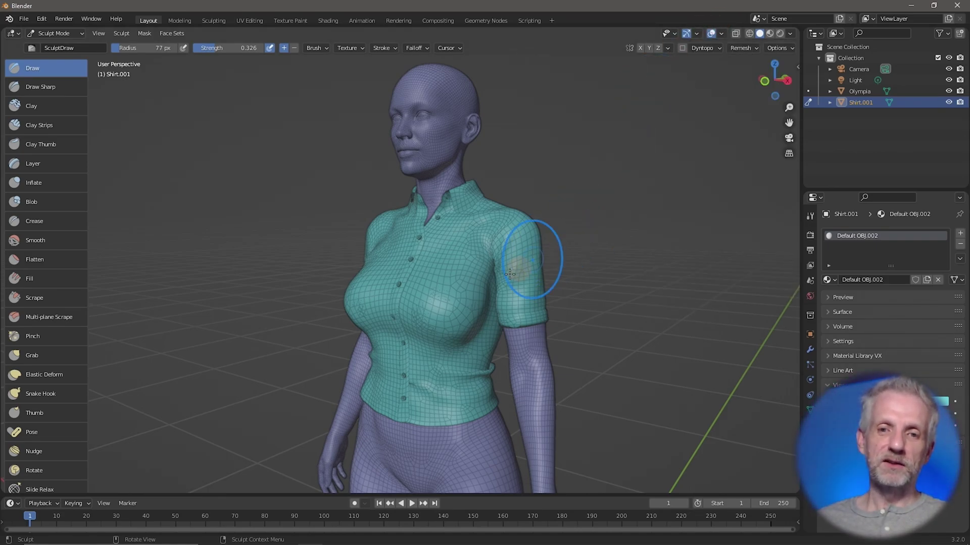
{"action": "scroll", "coordinate": [494, 281], "scroll_direction": "up", "scroll_amount": 2}
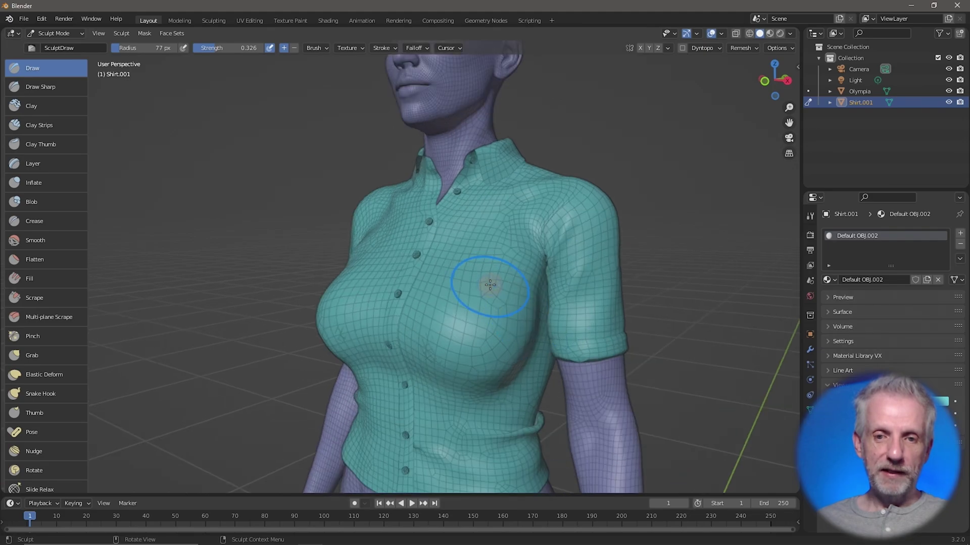
{"action": "scroll", "coordinate": [456, 259], "scroll_direction": "up", "scroll_amount": 2}
{"action": "middle_click_drag", "start_coordinate": [456, 259], "coordinate": [436, 255], "text": "shift"}
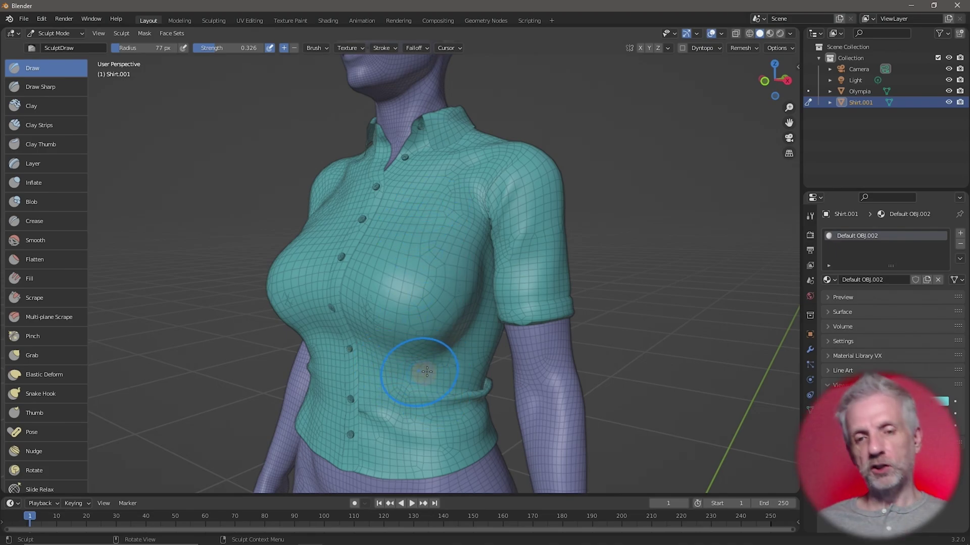
{"action": "mouse_move", "coordinate": [433, 372]}
{"action": "middle_mouse_down"}
{"action": "mouse_move", "coordinate": [511, 376]}
{"action": "mouse_move", "coordinate": [413, 374]}
{"action": "mouse_move", "coordinate": [445, 405]}
{"action": "mouse_move", "coordinate": [460, 405]}
{"action": "middle_mouse_up"}
{"action": "scroll", "coordinate": [445, 406], "scroll_direction": "up", "scroll_amount": 3}
{"action": "scroll", "coordinate": [445, 406], "scroll_direction": "down", "scroll_amount": 5}
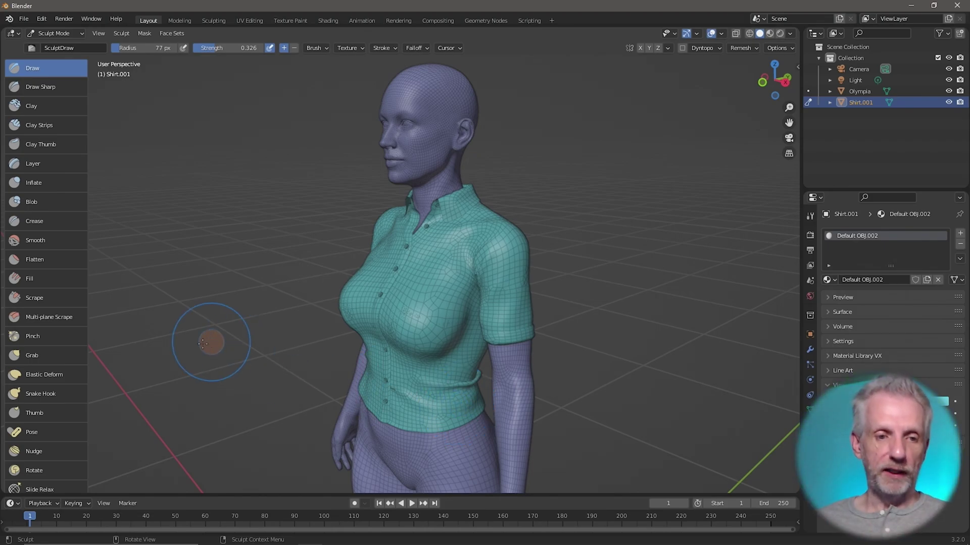
With a mesh-pulling brush enlarged to 192 px, pull the shirt's chest area up and outward.
{"action": "left_click", "coordinate": [61, 357]}
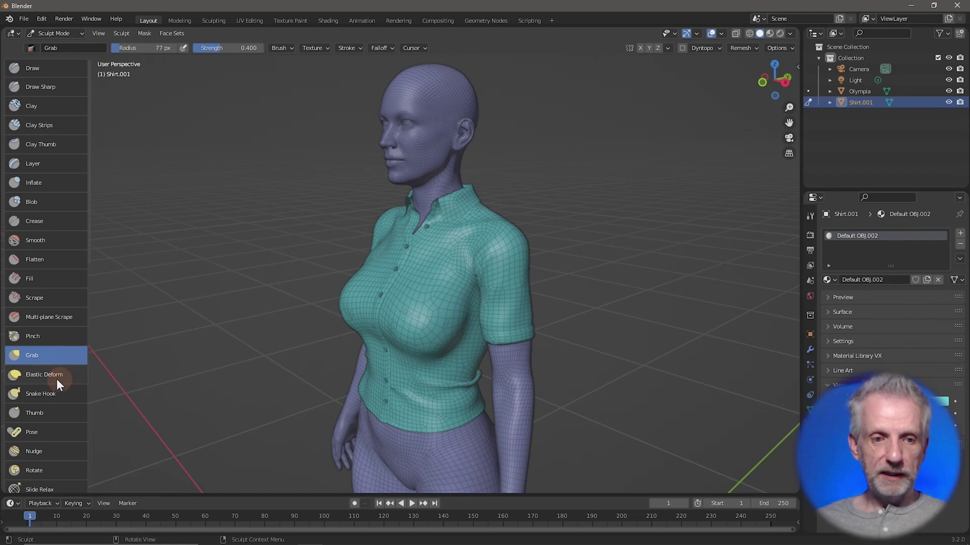
{"action": "left_click", "coordinate": [59, 379]}
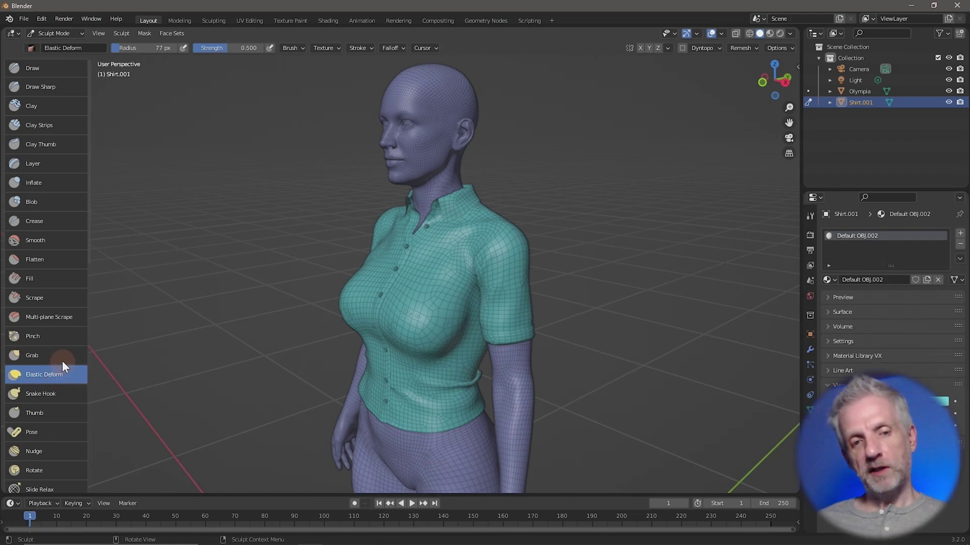
{"action": "left_click", "coordinate": [63, 359]}
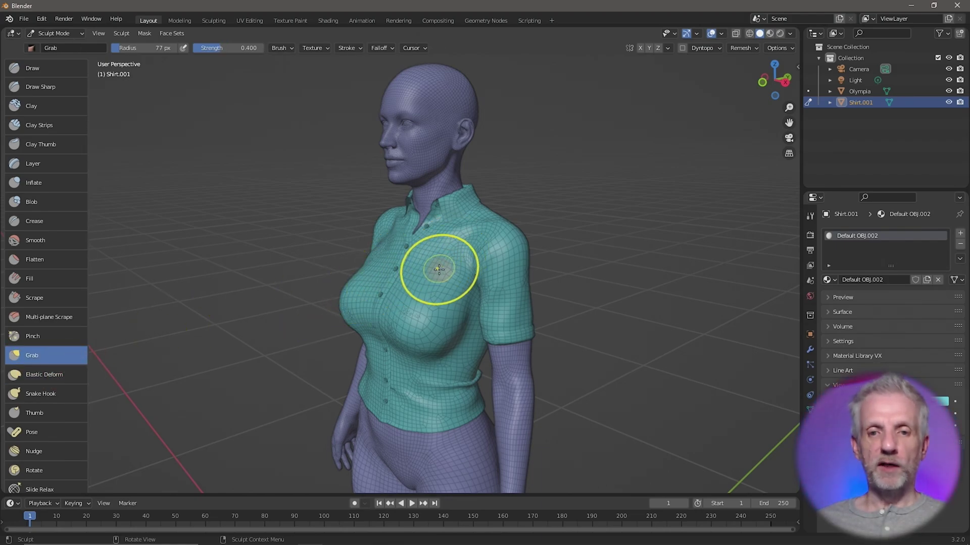
{"action": "scroll", "coordinate": [438, 270], "scroll_direction": "up", "scroll_amount": 5}
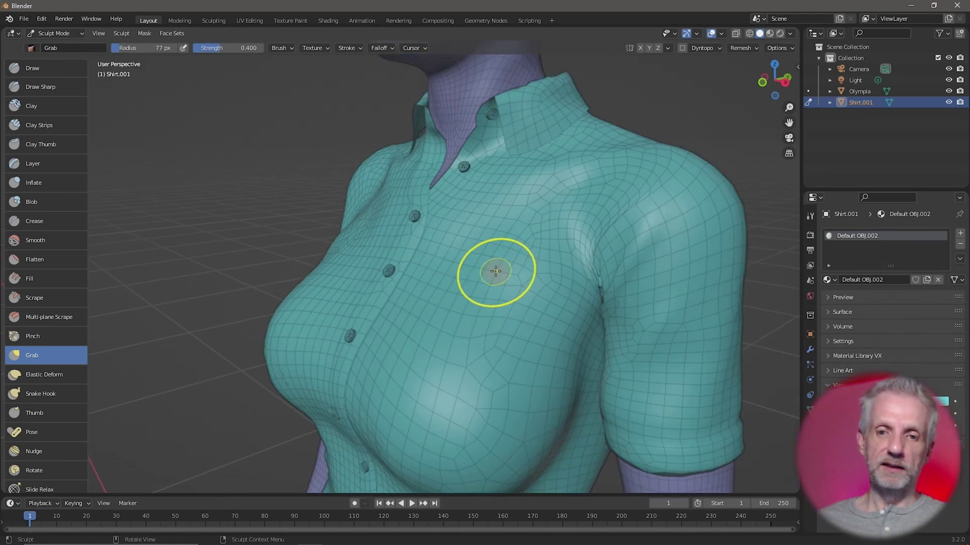
{"action": "left_click_drag", "start_coordinate": [496, 271], "coordinate": [515, 243]}
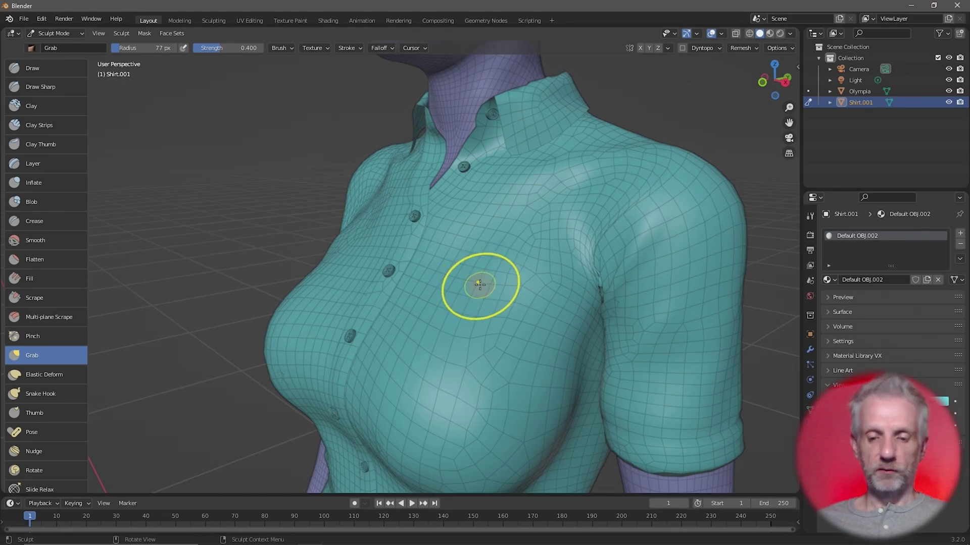
{"action": "key", "text": "bracketright"}
{"action": "key", "text": "bracketright"}
{"action": "key", "text": "bracketright"}
{"action": "key", "text": "bracketright"}
{"action": "key", "text": "bracketright"}
{"action": "key", "text": "bracketright"}
{"action": "key", "text": "bracketright"}
{"action": "key", "text": "bracketright"}
{"action": "key", "text": "bracketright"}
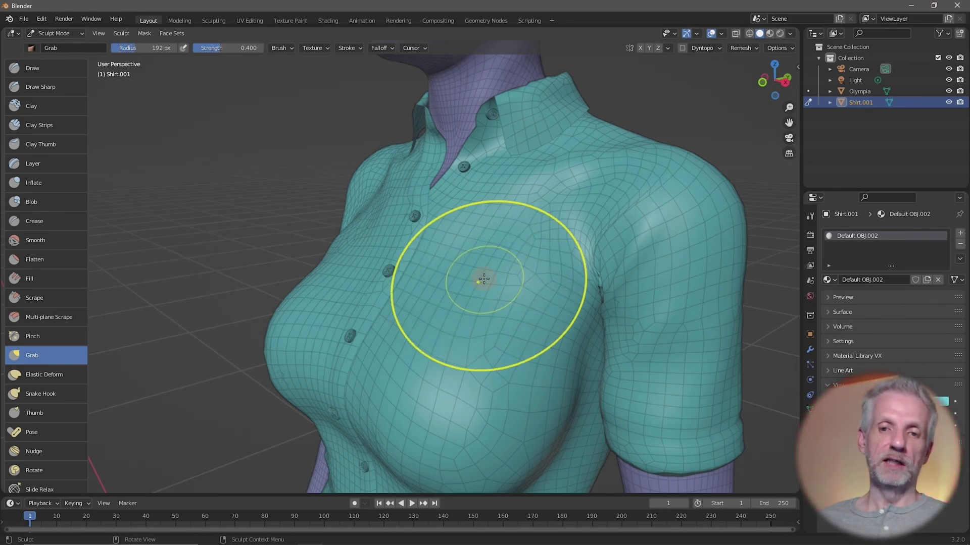
{"action": "left_click_drag", "start_coordinate": [483, 279], "coordinate": [488, 275]}
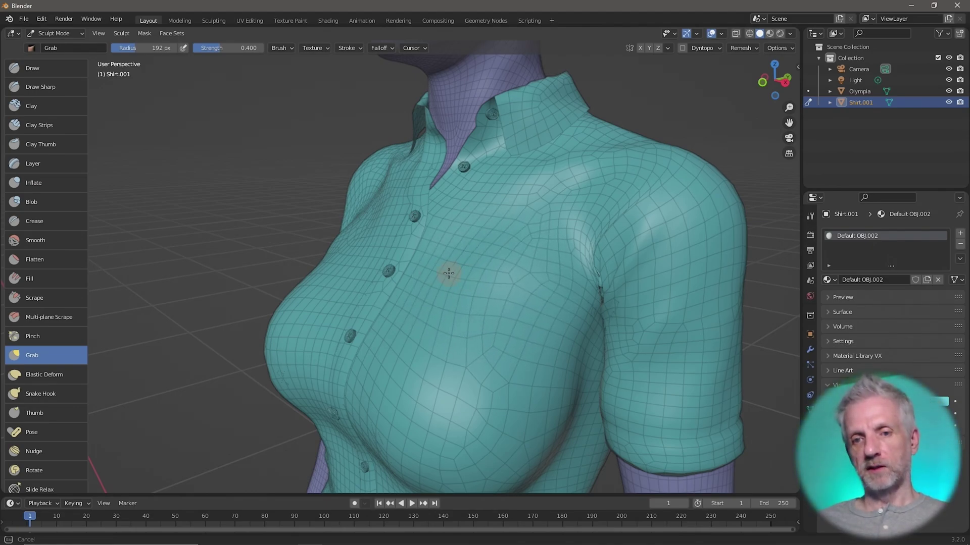
{"action": "left_click_drag", "start_coordinate": [448, 273], "coordinate": [454, 276]}
{"action": "scroll", "coordinate": [453, 275], "scroll_direction": "down", "scroll_amount": 5}
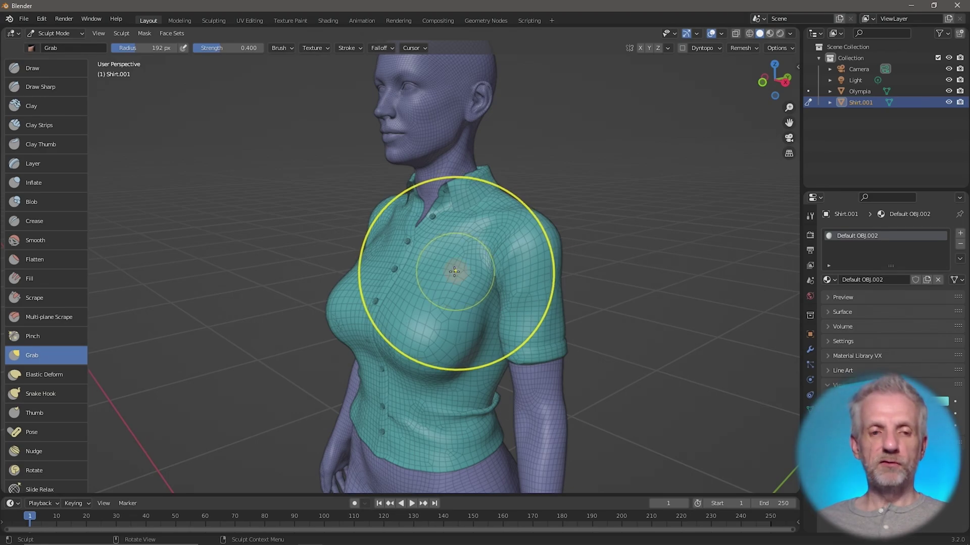
Use Elastic Deform to stretch the shirt over the belly, left breast and chest holes.
{"action": "middle_click_drag", "start_coordinate": [455, 272], "coordinate": [466, 254], "text": "shift"}
{"action": "left_click", "coordinate": [62, 370]}
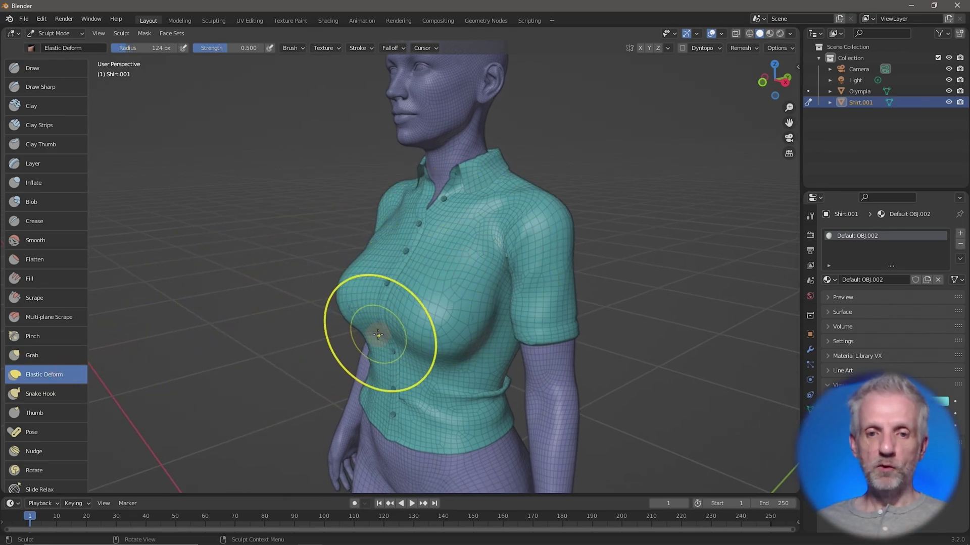
{"action": "middle_click_drag", "start_coordinate": [379, 333], "coordinate": [419, 329]}
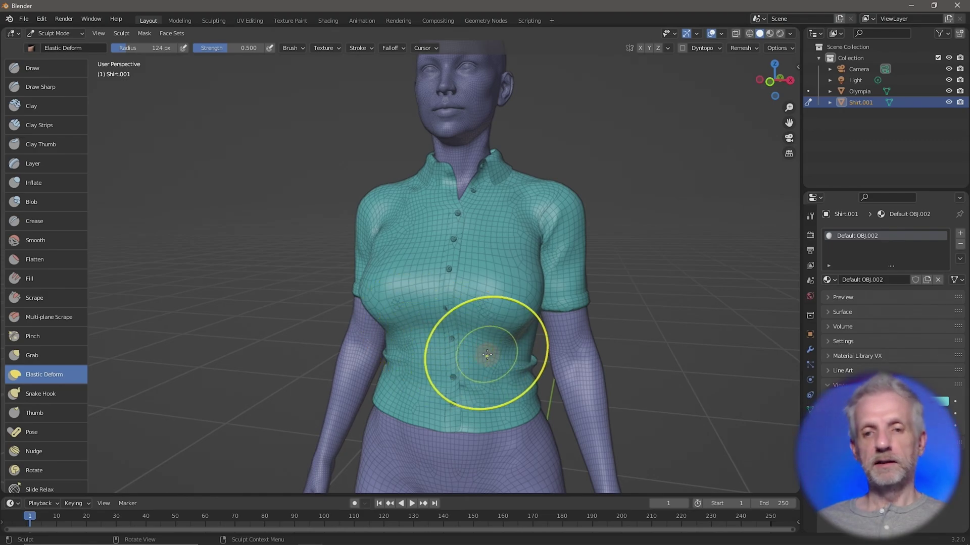
{"action": "middle_click_drag", "start_coordinate": [511, 343], "coordinate": [440, 359]}
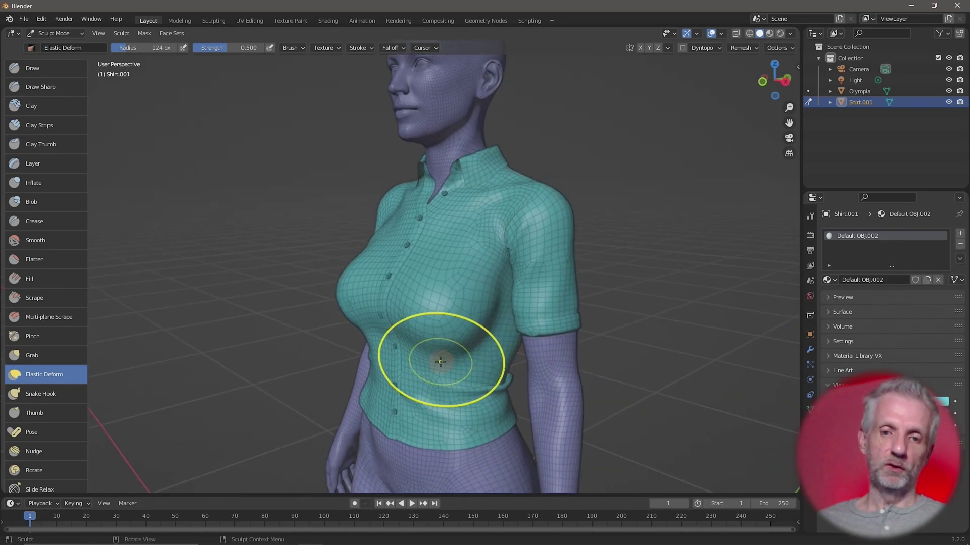
{"action": "mouse_move", "coordinate": [440, 345]}
{"action": "left_mouse_down"}
{"action": "mouse_move", "coordinate": [429, 308]}
{"action": "mouse_move", "coordinate": [440, 330]}
{"action": "mouse_move", "coordinate": [438, 270]}
{"action": "left_mouse_up"}
{"action": "middle_click_drag", "start_coordinate": [439, 270], "coordinate": [431, 281]}
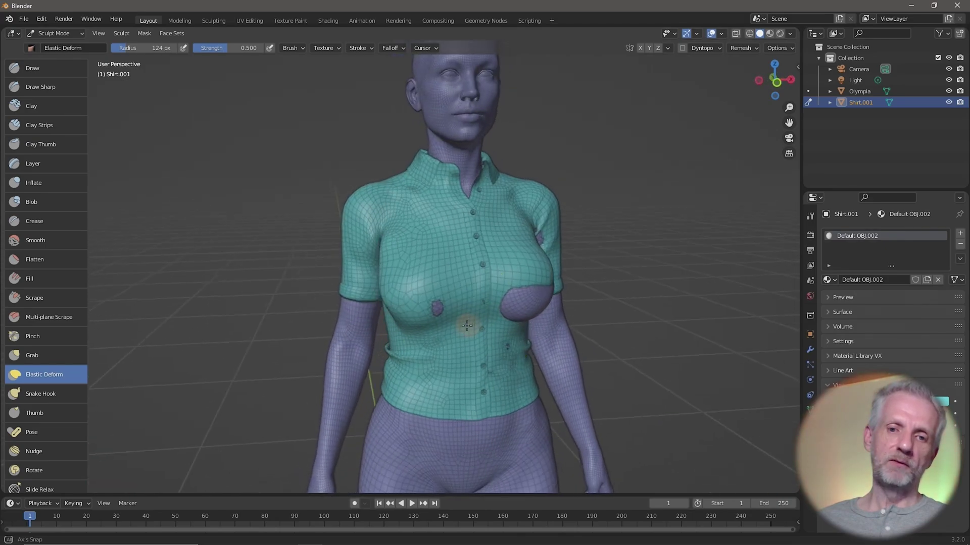
{"action": "mouse_move", "coordinate": [431, 281]}
{"action": "left_mouse_down"}
{"action": "mouse_move", "coordinate": [403, 278]}
{"action": "mouse_move", "coordinate": [415, 286]}
{"action": "mouse_move", "coordinate": [407, 333]}
{"action": "left_mouse_up"}
{"action": "middle_click_drag", "start_coordinate": [403, 336], "coordinate": [447, 348]}
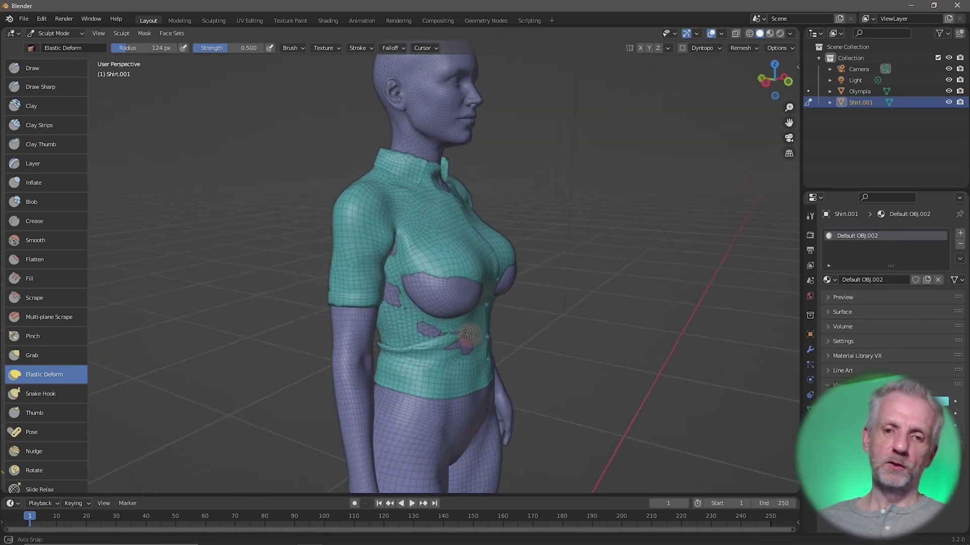
{"action": "left_click_drag", "start_coordinate": [447, 348], "coordinate": [464, 340]}
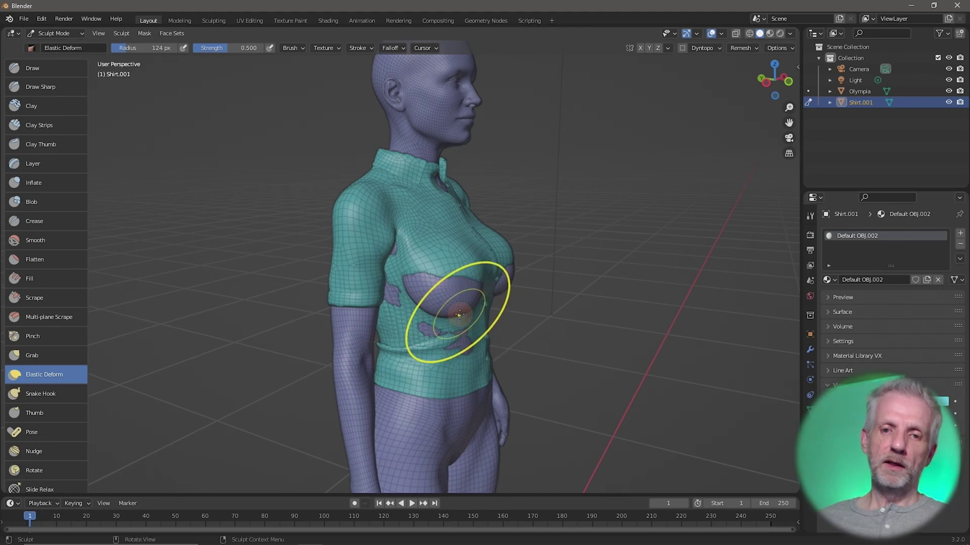
{"action": "mouse_move", "coordinate": [459, 314]}
{"action": "middle_mouse_down"}
{"action": "mouse_move", "coordinate": [411, 303]}
{"action": "mouse_move", "coordinate": [473, 307]}
{"action": "middle_mouse_up"}
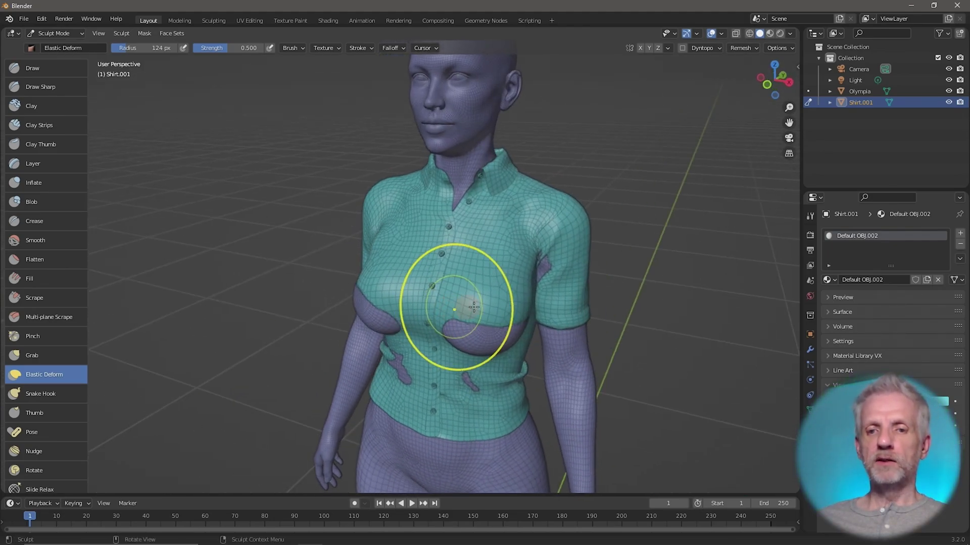
{"action": "mouse_move", "coordinate": [474, 307]}
{"action": "left_mouse_down"}
{"action": "mouse_move", "coordinate": [486, 298]}
{"action": "mouse_move", "coordinate": [481, 349]}
{"action": "mouse_move", "coordinate": [488, 323]}
{"action": "mouse_move", "coordinate": [493, 357]}
{"action": "left_mouse_up"}
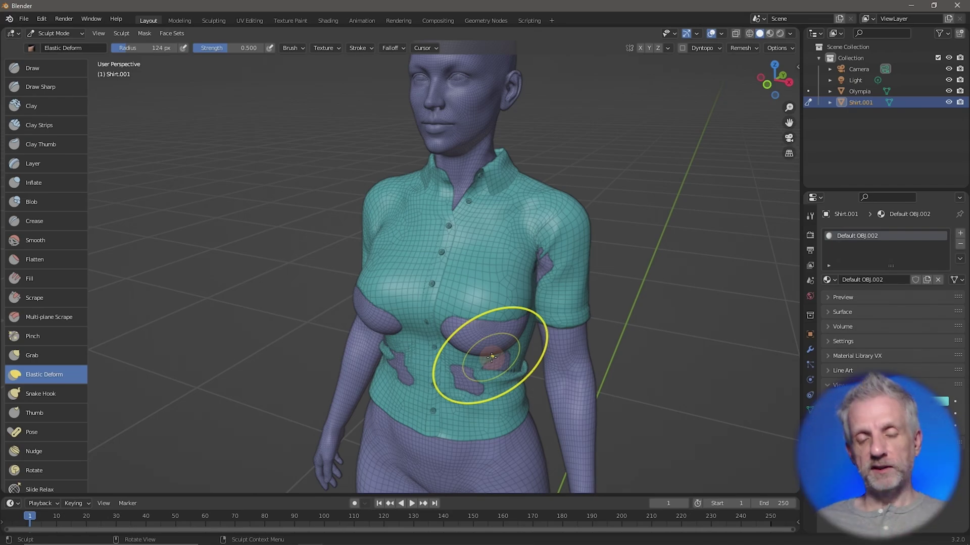
{"action": "middle_click_drag", "start_coordinate": [450, 329], "coordinate": [438, 314]}
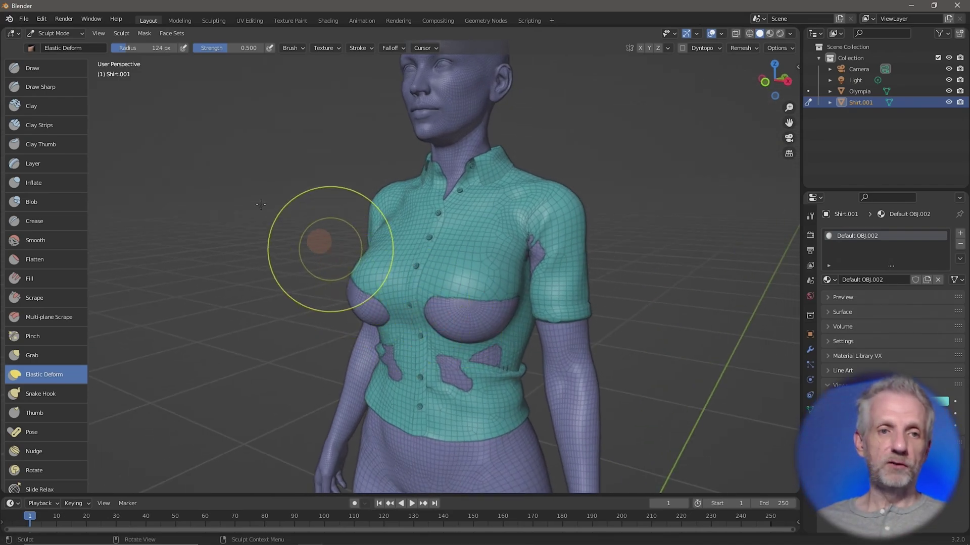
With the Draw brush, build the shirt out over the gap under the chest.
{"action": "left_click", "coordinate": [18, 69]}
{"action": "mouse_move", "coordinate": [390, 271]}
{"action": "middle_mouse_down"}
{"action": "mouse_move", "coordinate": [519, 317]}
{"action": "mouse_move", "coordinate": [489, 315]}
{"action": "middle_mouse_up"}
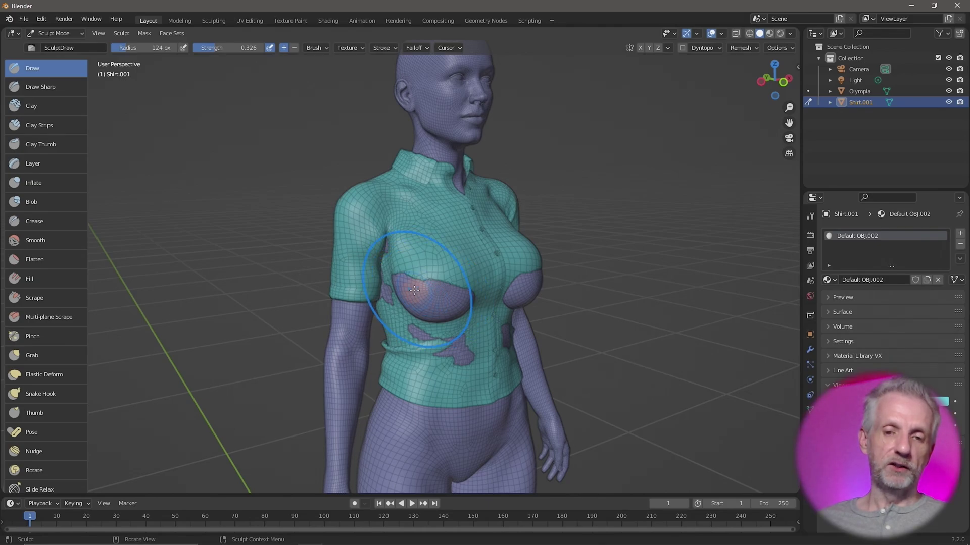
{"action": "mouse_move", "coordinate": [414, 290]}
{"action": "left_mouse_down"}
{"action": "mouse_move", "coordinate": [425, 298]}
{"action": "mouse_move", "coordinate": [415, 294]}
{"action": "left_mouse_up"}
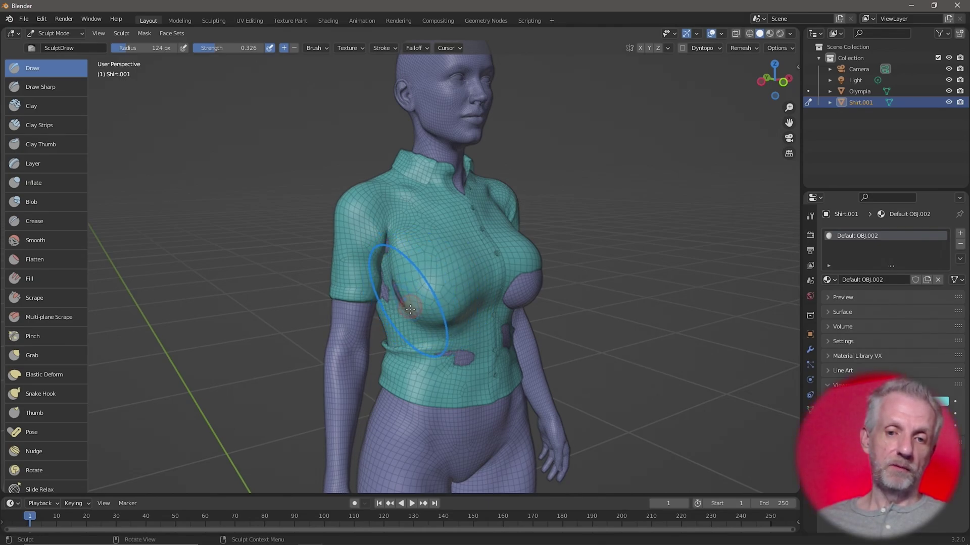
{"action": "middle_click_drag", "start_coordinate": [469, 348], "coordinate": [472, 364]}
{"action": "left_click_drag", "start_coordinate": [487, 303], "coordinate": [476, 307]}
{"action": "left_click_drag", "start_coordinate": [477, 308], "coordinate": [494, 316]}
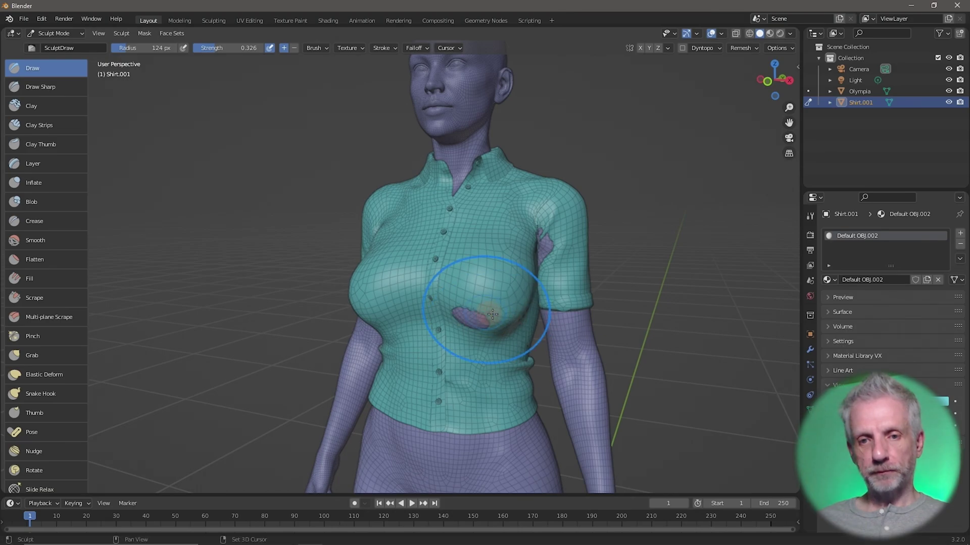
Build up the shirt on the left chest and over the holes by the armpit.
{"action": "middle_click_drag", "start_coordinate": [482, 323], "coordinate": [435, 303]}
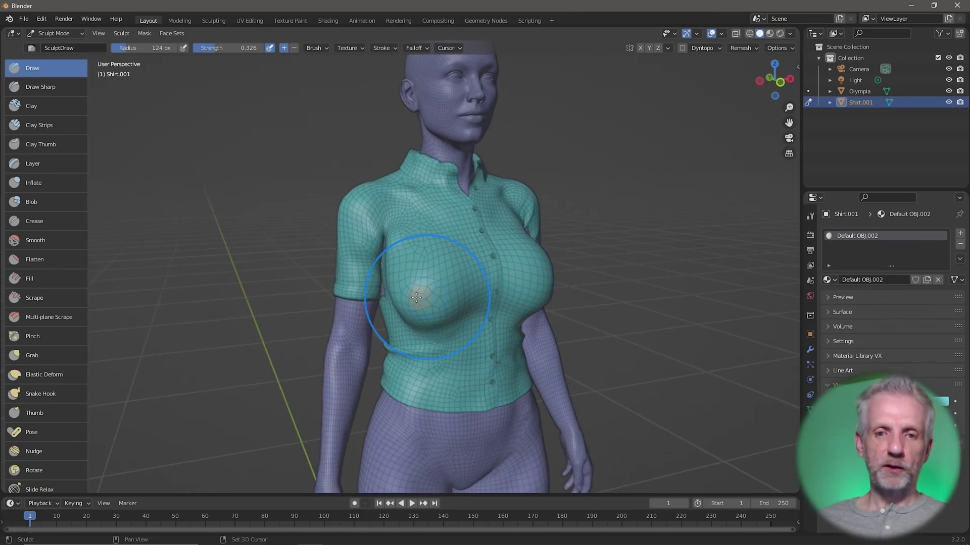
{"action": "mouse_move", "coordinate": [403, 290]}
{"action": "left_mouse_down"}
{"action": "mouse_move", "coordinate": [410, 305]}
{"action": "mouse_move", "coordinate": [403, 296]}
{"action": "left_mouse_up"}
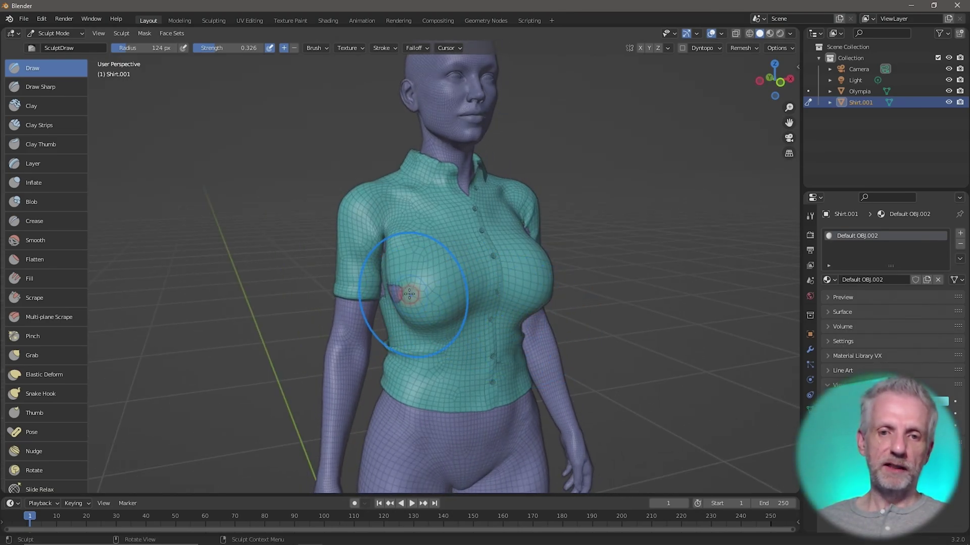
{"action": "middle_click_drag", "start_coordinate": [406, 293], "coordinate": [431, 276]}
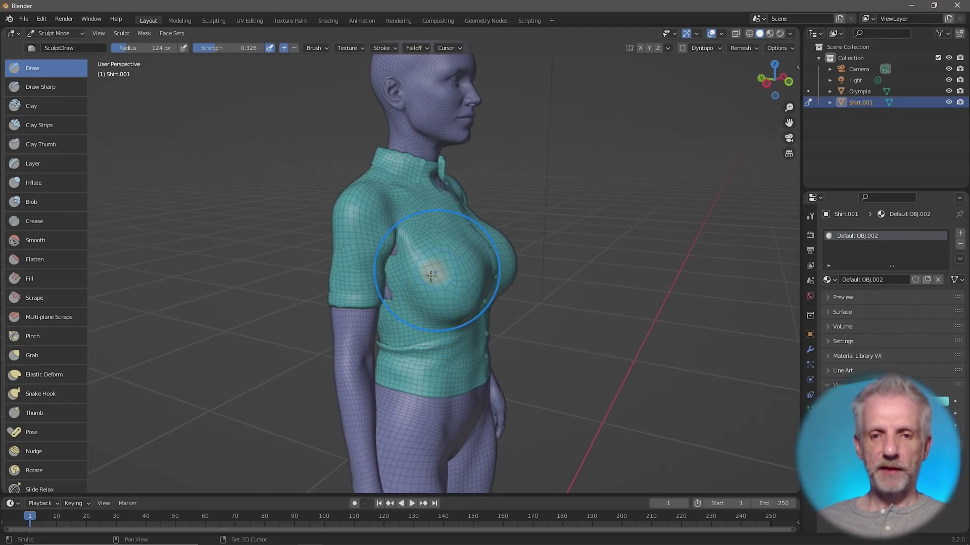
{"action": "left_click_drag", "start_coordinate": [390, 292], "coordinate": [396, 271]}
{"action": "middle_click_drag", "start_coordinate": [397, 271], "coordinate": [502, 274]}
{"action": "scroll", "coordinate": [508, 266], "scroll_direction": "up", "scroll_amount": 4}
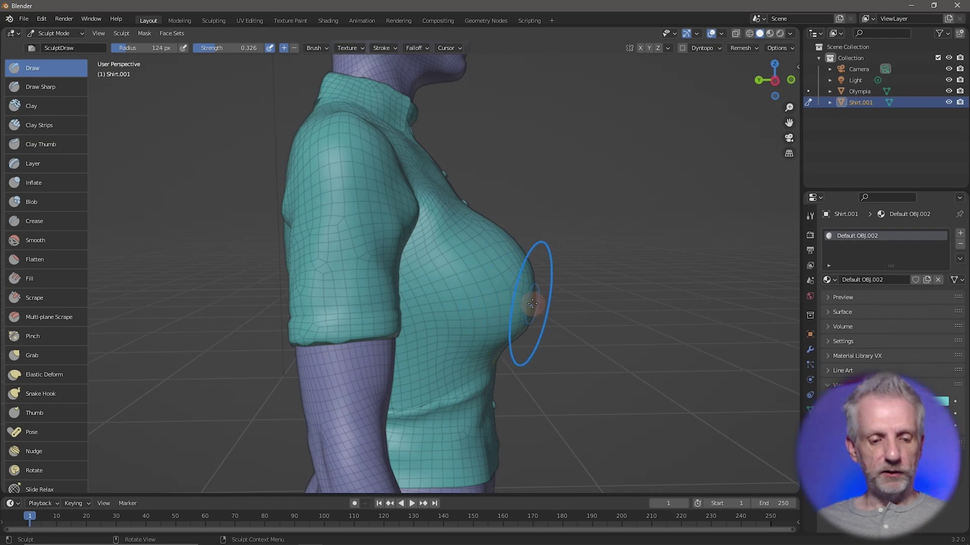
Check the model in wireframe, then dent the shirt inward across the chest.
{"action": "key", "text": "alt+z"}
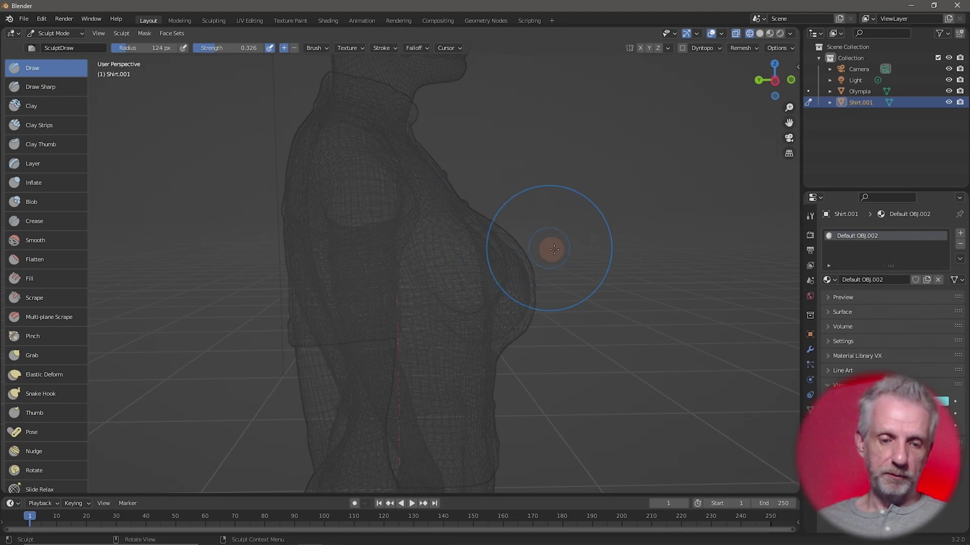
{"action": "key", "text": "shift+z"}
{"action": "mouse_move", "coordinate": [567, 255]}
{"action": "middle_mouse_down"}
{"action": "mouse_move", "coordinate": [537, 278]}
{"action": "mouse_move", "coordinate": [437, 276]}
{"action": "middle_mouse_up"}
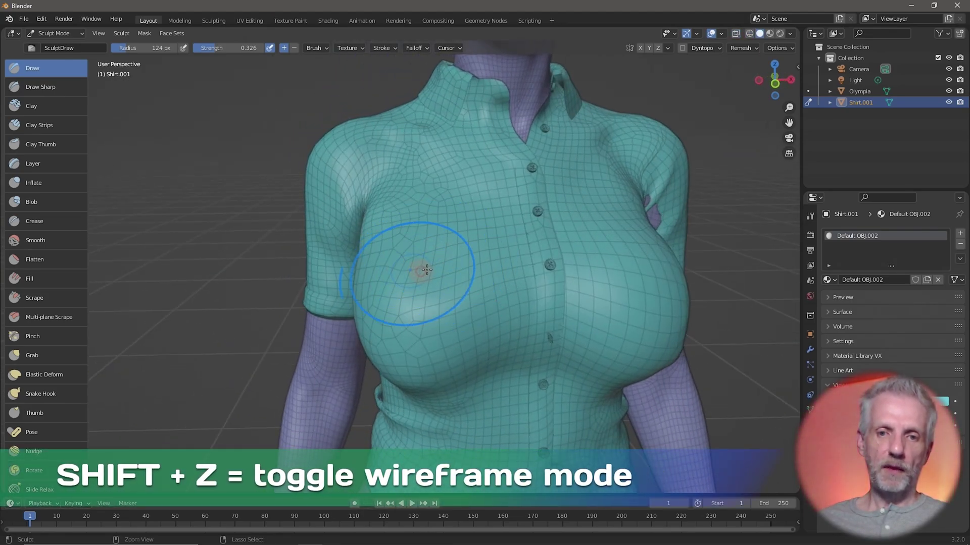
{"action": "mouse_move", "coordinate": [427, 270]}
{"action": "left_mouse_down", "text": "ctrl"}
{"action": "mouse_move", "coordinate": [430, 252]}
{"action": "mouse_move", "coordinate": [451, 246]}
{"action": "left_mouse_up", "text": "ctrl"}
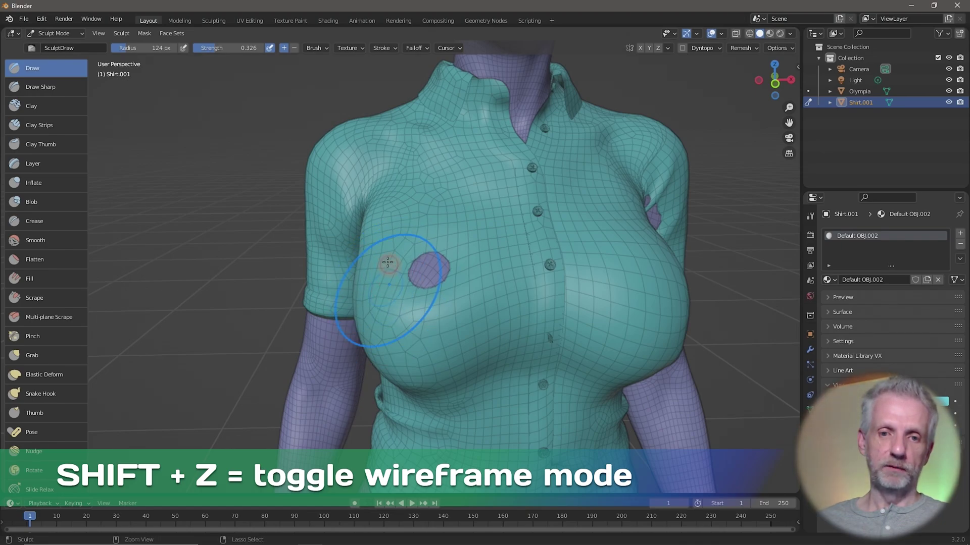
{"action": "left_click_drag", "start_coordinate": [373, 305], "coordinate": [447, 263], "text": "ctrl"}
From the other side, push the chest further in, then pull the shirt back over the purple patch.
{"action": "middle_click_drag", "start_coordinate": [642, 285], "coordinate": [554, 296]}
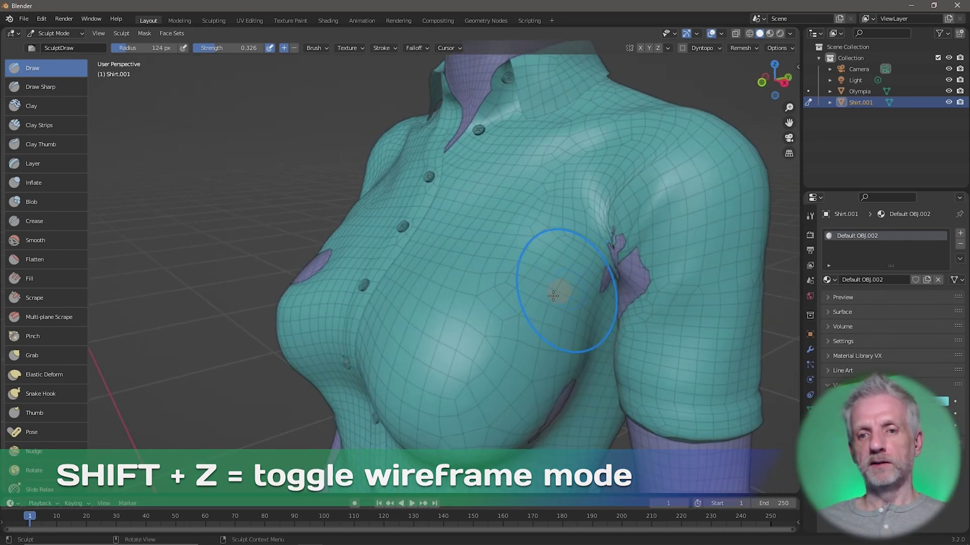
{"action": "key", "text": "f"}
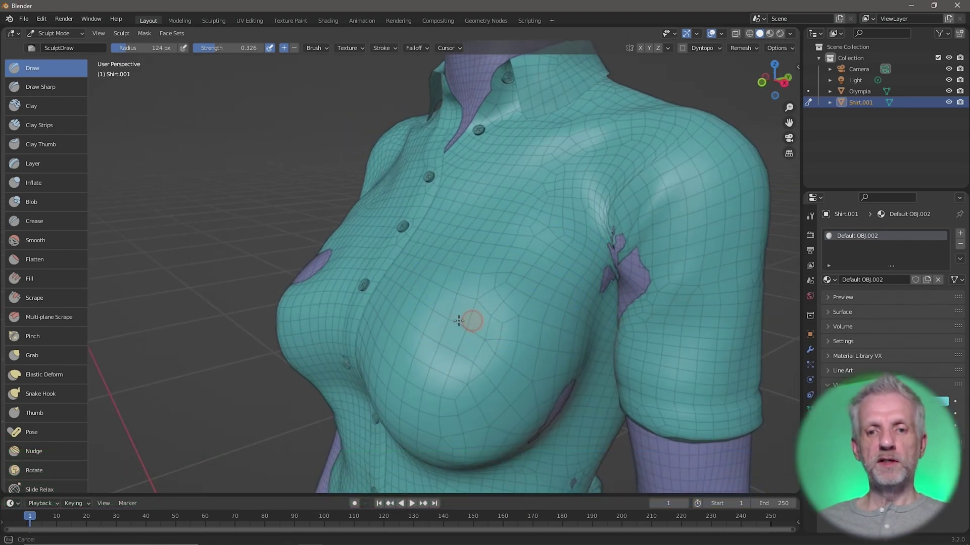
{"action": "left_click_drag", "start_coordinate": [459, 320], "coordinate": [448, 328], "text": "ctrl"}
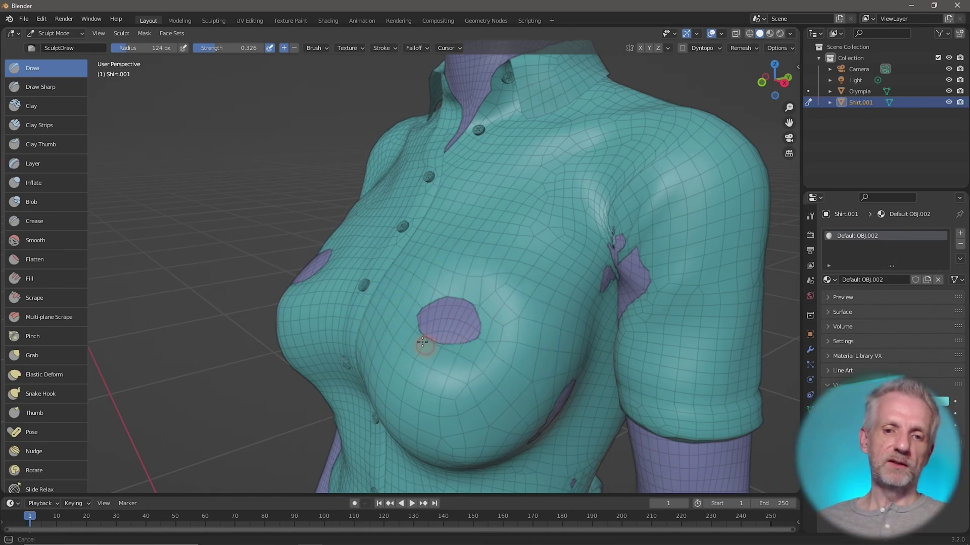
{"action": "mouse_move", "coordinate": [423, 360]}
{"action": "left_mouse_down", "text": "ctrl"}
{"action": "mouse_move", "coordinate": [459, 357]}
{"action": "mouse_move", "coordinate": [508, 309]}
{"action": "mouse_move", "coordinate": [444, 324]}
{"action": "mouse_move", "coordinate": [452, 374]}
{"action": "mouse_move", "coordinate": [528, 265]}
{"action": "left_mouse_up", "text": "ctrl"}
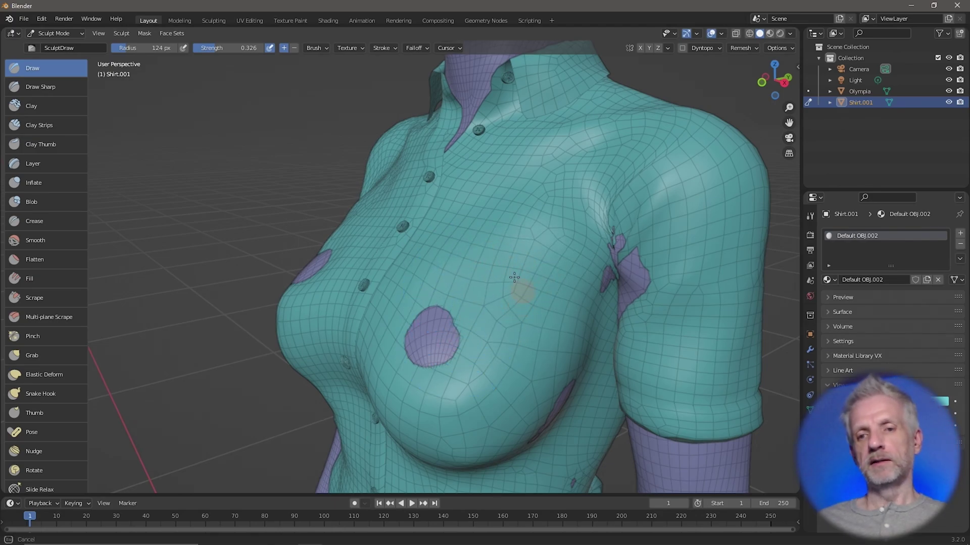
{"action": "mouse_move", "coordinate": [557, 324]}
{"action": "left_mouse_down"}
{"action": "mouse_move", "coordinate": [549, 415]}
{"action": "mouse_move", "coordinate": [563, 382]}
{"action": "mouse_move", "coordinate": [433, 335]}
{"action": "mouse_move", "coordinate": [411, 346]}
{"action": "mouse_move", "coordinate": [428, 335]}
{"action": "left_mouse_up"}
{"action": "scroll", "coordinate": [429, 334], "scroll_direction": "down", "scroll_amount": 2}
{"action": "middle_click_drag", "start_coordinate": [429, 334], "coordinate": [519, 340]}
{"action": "scroll", "coordinate": [523, 337], "scroll_direction": "down", "scroll_amount": 1}
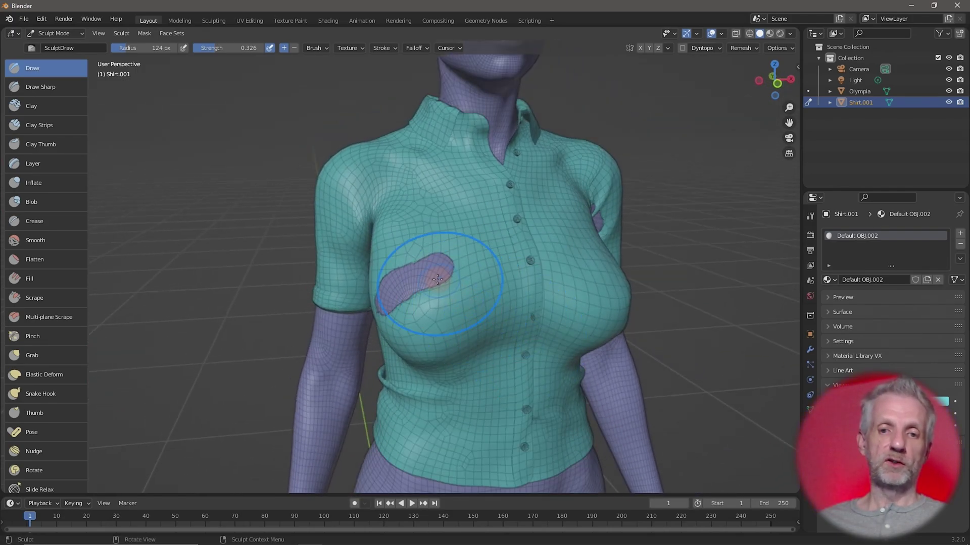
{"action": "mouse_move", "coordinate": [437, 279]}
{"action": "left_mouse_down"}
{"action": "mouse_move", "coordinate": [400, 281]}
{"action": "mouse_move", "coordinate": [411, 282]}
{"action": "left_mouse_up"}
{"action": "middle_click_drag", "start_coordinate": [411, 281], "coordinate": [455, 293]}
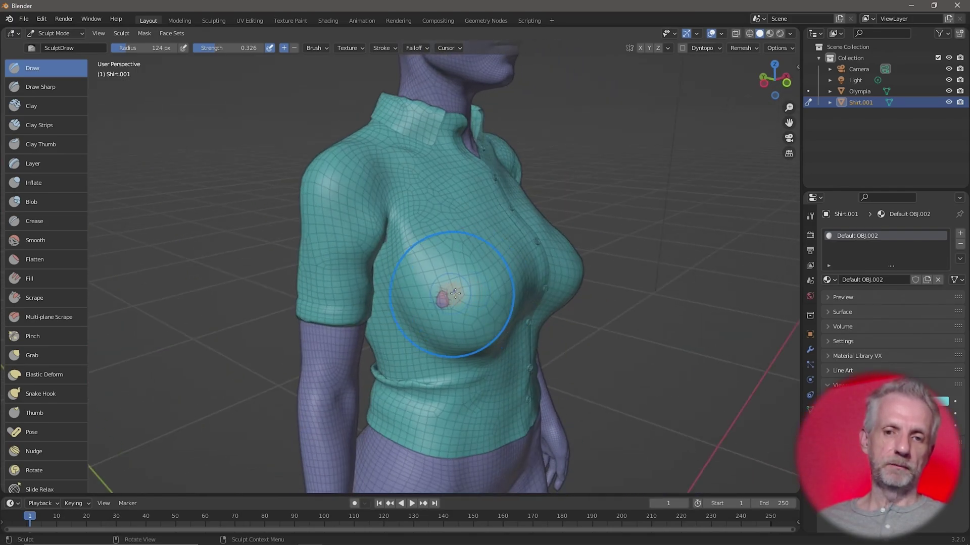
{"action": "mouse_move", "coordinate": [433, 355]}
{"action": "left_mouse_down"}
{"action": "mouse_move", "coordinate": [446, 305]}
{"action": "mouse_move", "coordinate": [440, 315]}
{"action": "left_mouse_up"}
{"action": "middle_click_drag", "start_coordinate": [453, 305], "coordinate": [432, 314]}
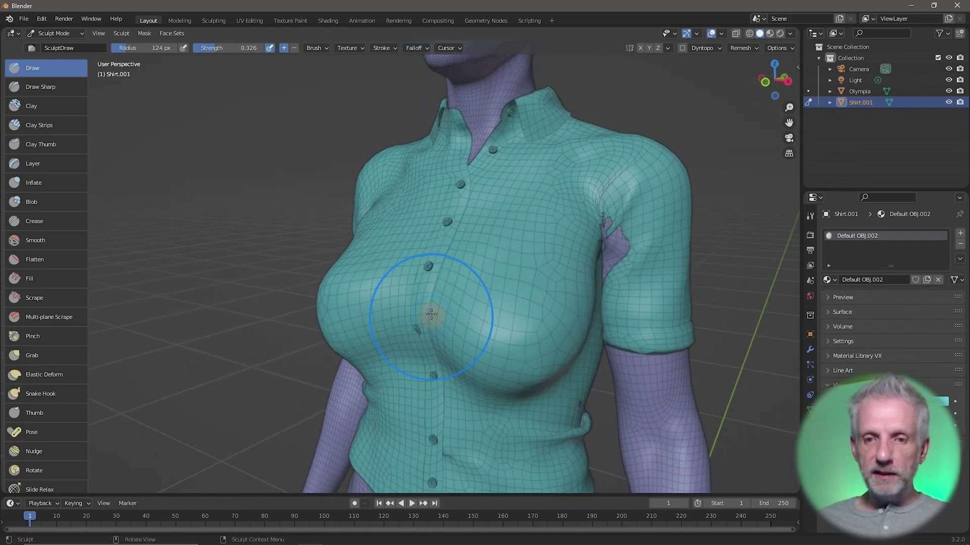
{"action": "mouse_move", "coordinate": [493, 389]}
{"action": "middle_mouse_down"}
{"action": "mouse_move", "coordinate": [455, 312]}
{"action": "mouse_move", "coordinate": [488, 286]}
{"action": "middle_mouse_up"}
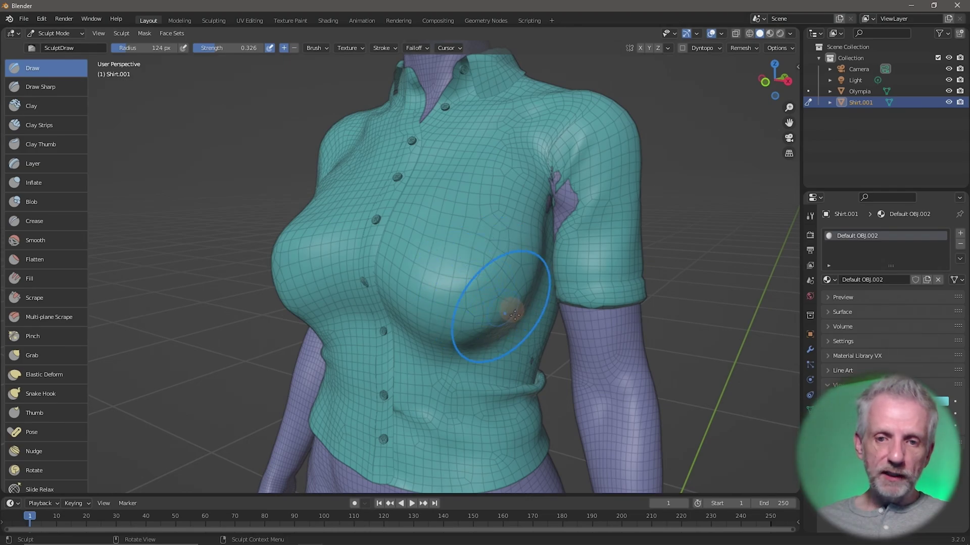
{"action": "left_click_drag", "start_coordinate": [472, 319], "coordinate": [463, 305]}
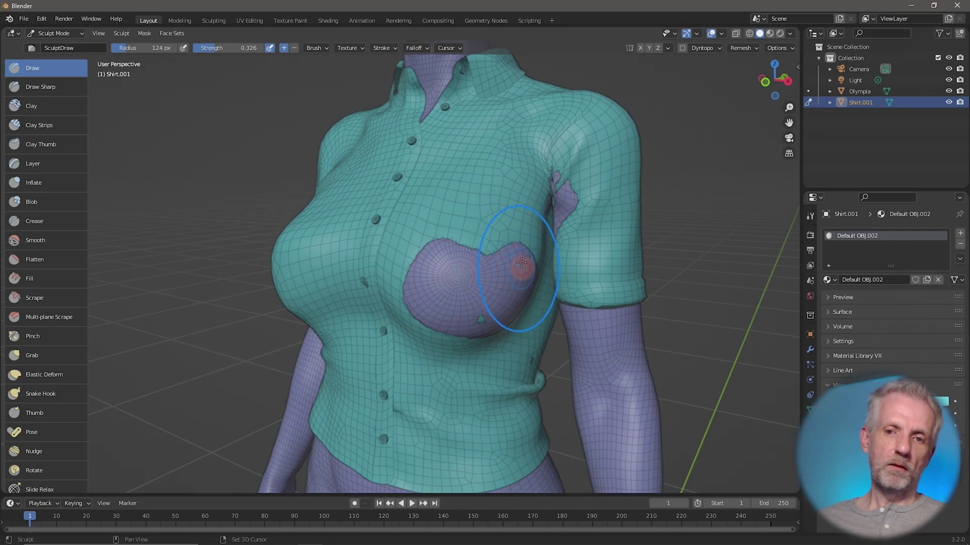
{"action": "mouse_move", "coordinate": [521, 263]}
{"action": "left_mouse_down"}
{"action": "mouse_move", "coordinate": [487, 249]}
{"action": "mouse_move", "coordinate": [496, 273]}
{"action": "mouse_move", "coordinate": [478, 308]}
{"action": "left_mouse_up"}
{"action": "mouse_move", "coordinate": [445, 293]}
{"action": "left_mouse_down"}
{"action": "mouse_move", "coordinate": [424, 285]}
{"action": "mouse_move", "coordinate": [445, 275]}
{"action": "left_mouse_up"}
{"action": "mouse_move", "coordinate": [471, 319]}
{"action": "left_mouse_down"}
{"action": "mouse_move", "coordinate": [513, 314]}
{"action": "mouse_move", "coordinate": [460, 351]}
{"action": "mouse_move", "coordinate": [403, 345]}
{"action": "left_mouse_up"}
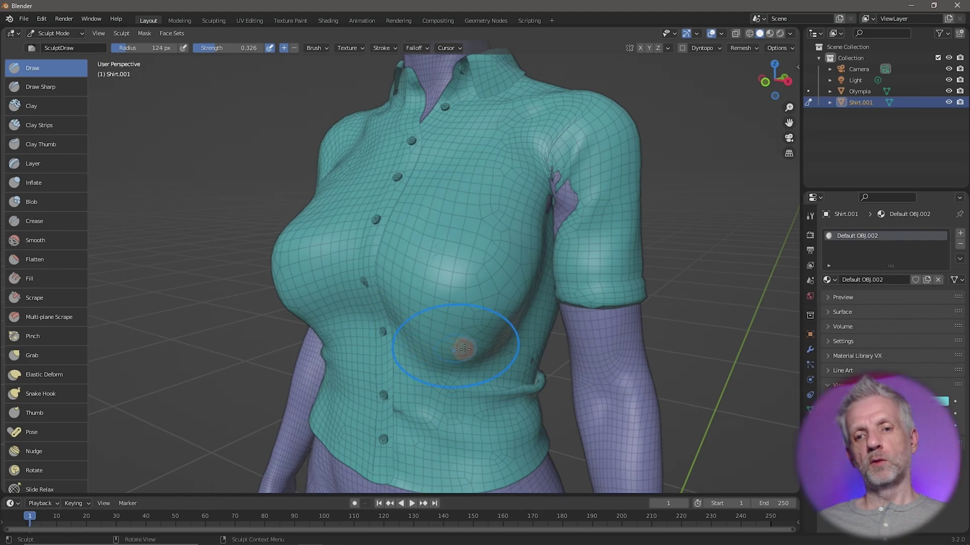
{"action": "left_click_drag", "start_coordinate": [465, 348], "coordinate": [547, 352]}
{"action": "scroll", "coordinate": [528, 372], "scroll_direction": "down", "scroll_amount": 1}
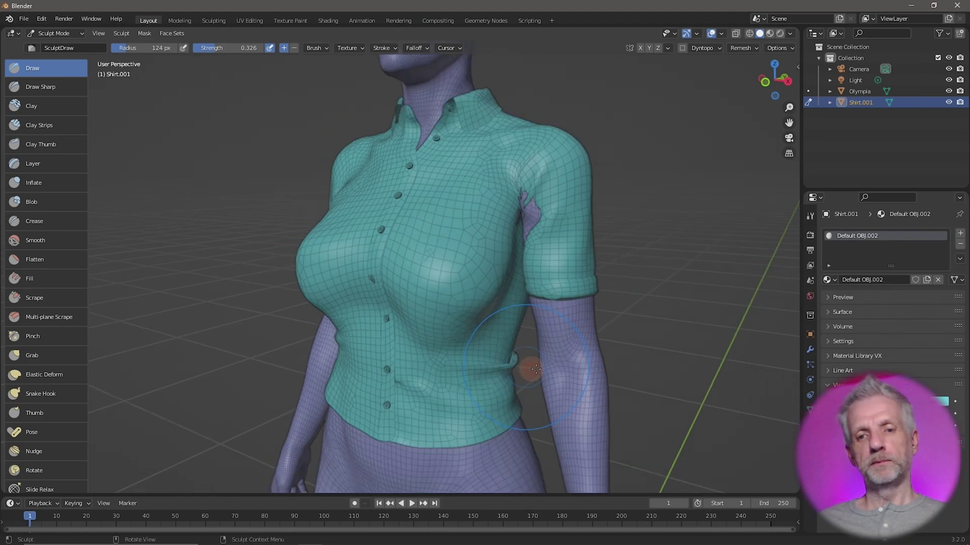
{"action": "middle_click_drag", "start_coordinate": [371, 317], "coordinate": [453, 308]}
{"action": "left_click_drag", "start_coordinate": [440, 293], "coordinate": [463, 311], "text": "ctrl"}
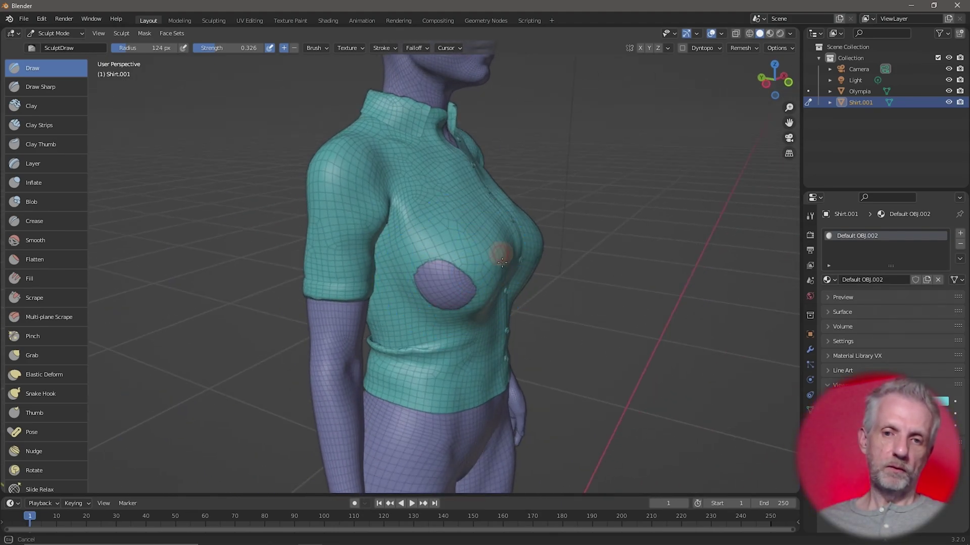
{"action": "left_click_drag", "start_coordinate": [502, 262], "coordinate": [463, 288], "text": "ctrl"}
{"action": "key", "text": "ctrl+z"}
{"action": "mouse_move", "coordinate": [470, 286]}
{"action": "middle_mouse_down"}
{"action": "mouse_move", "coordinate": [411, 281]}
{"action": "mouse_move", "coordinate": [377, 291]}
{"action": "middle_mouse_up"}
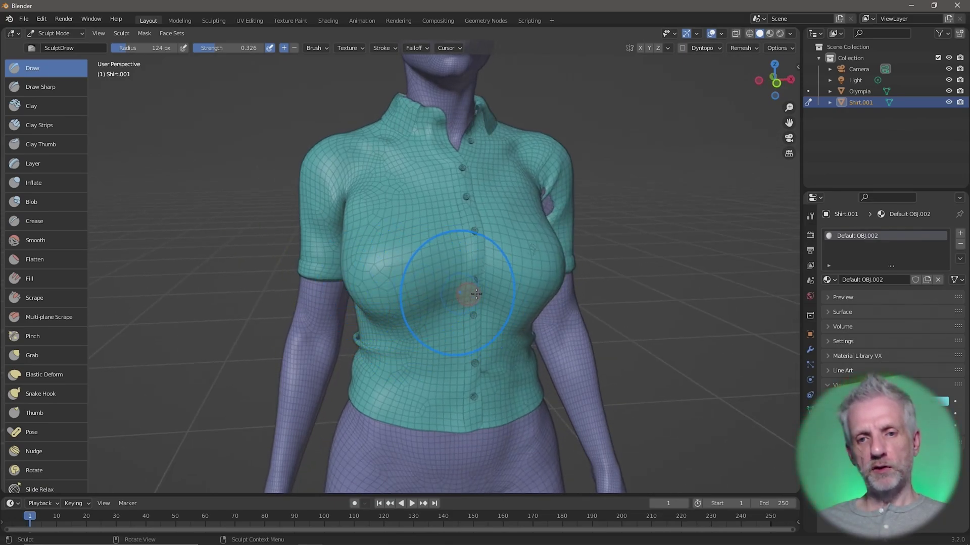
{"action": "mouse_move", "coordinate": [473, 293]}
{"action": "middle_mouse_down"}
{"action": "mouse_move", "coordinate": [426, 394]}
{"action": "mouse_move", "coordinate": [463, 327]}
{"action": "middle_mouse_up"}
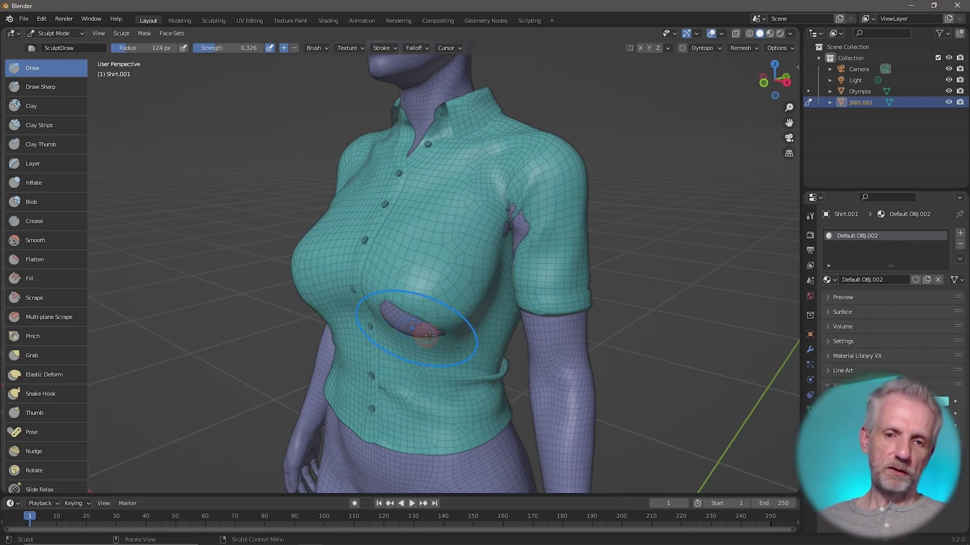
{"action": "mouse_move", "coordinate": [403, 327]}
{"action": "middle_mouse_down"}
{"action": "mouse_move", "coordinate": [448, 335]}
{"action": "mouse_move", "coordinate": [444, 368]}
{"action": "mouse_move", "coordinate": [488, 317]}
{"action": "middle_mouse_up"}
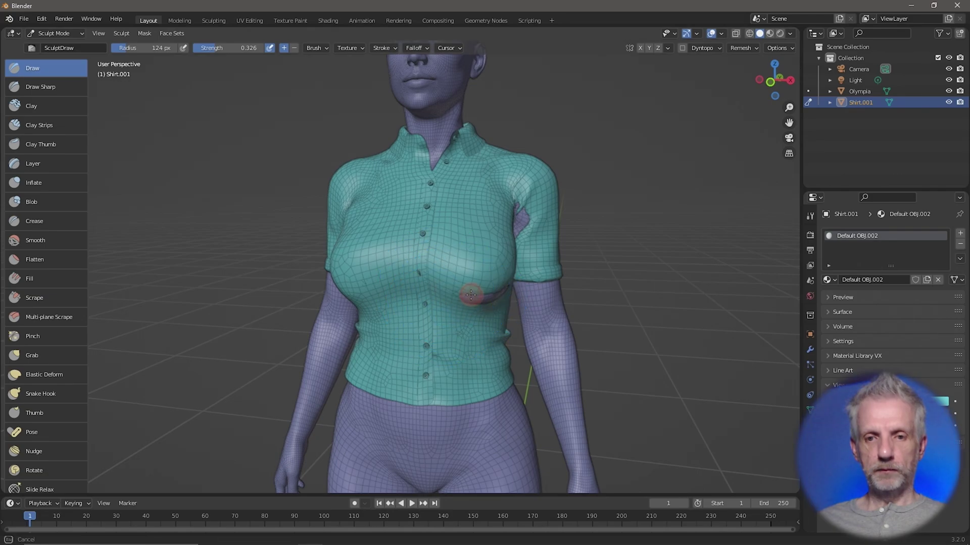
{"action": "middle_click_drag", "start_coordinate": [471, 304], "coordinate": [425, 318]}
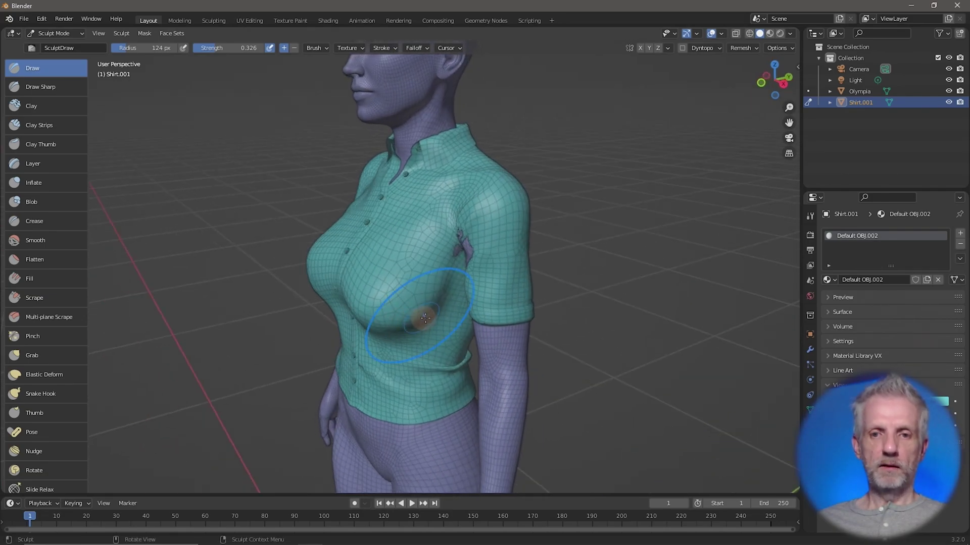
{"action": "middle_click_drag", "start_coordinate": [467, 255], "coordinate": [503, 293]}
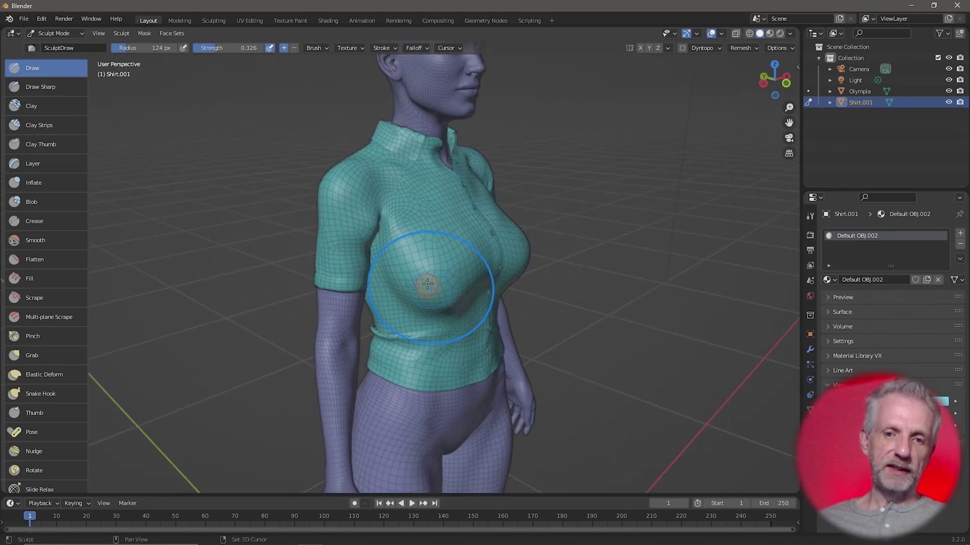
{"action": "middle_click_drag", "start_coordinate": [438, 285], "coordinate": [373, 274]}
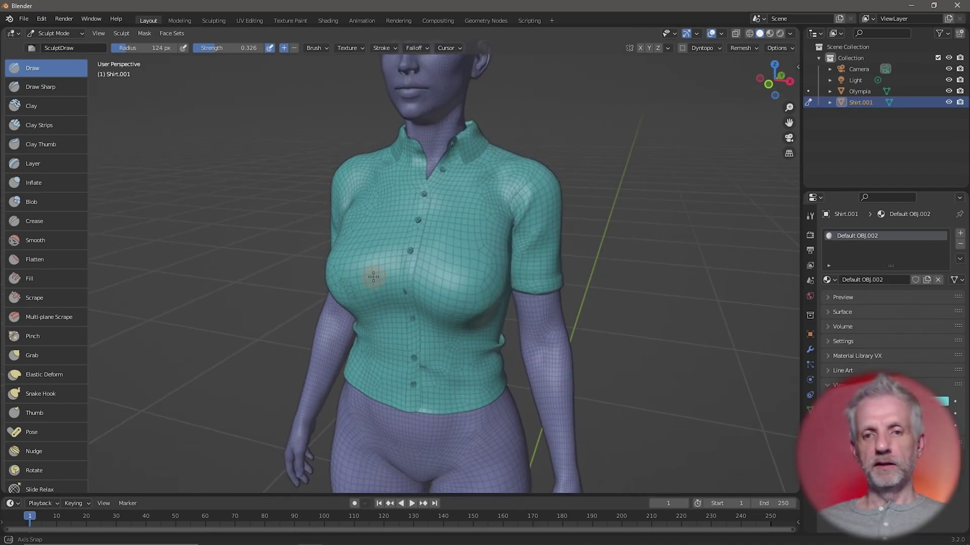
{"action": "mouse_move", "coordinate": [477, 296]}
{"action": "middle_mouse_down"}
{"action": "mouse_move", "coordinate": [443, 283]}
{"action": "mouse_move", "coordinate": [464, 304]}
{"action": "middle_mouse_up"}
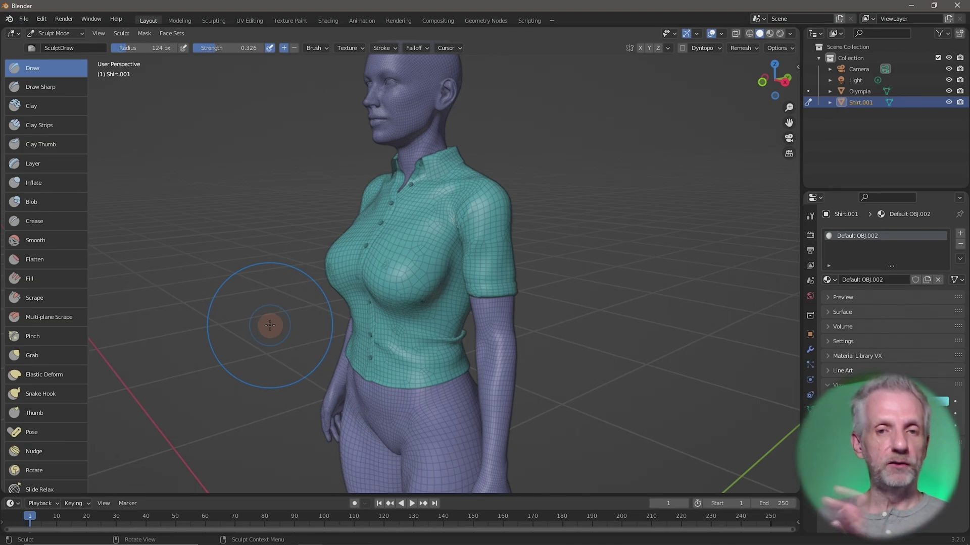
{"action": "scroll", "coordinate": [309, 311], "scroll_direction": "up", "scroll_amount": 3}
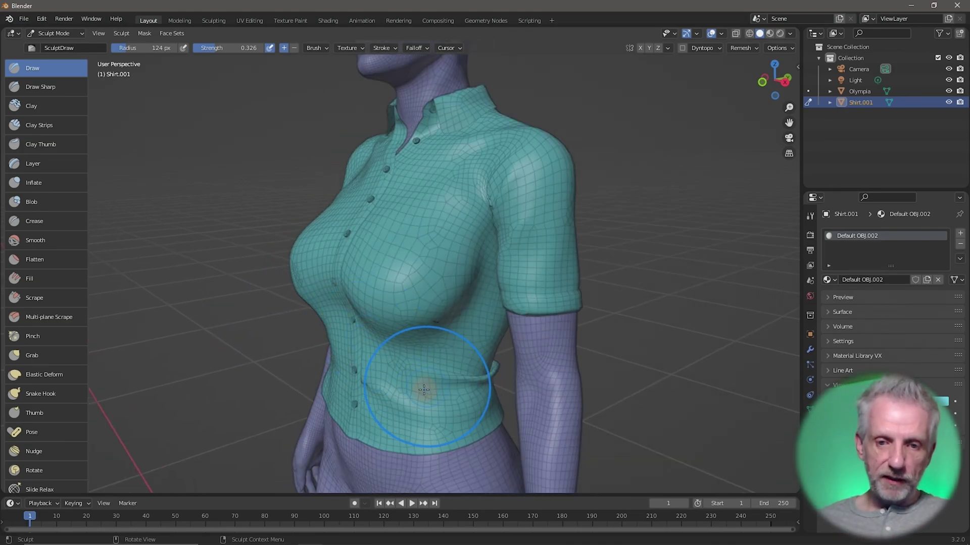
{"action": "mouse_move", "coordinate": [444, 379]}
{"action": "middle_mouse_down"}
{"action": "mouse_move", "coordinate": [297, 381]}
{"action": "mouse_move", "coordinate": [310, 371]}
{"action": "middle_mouse_up"}
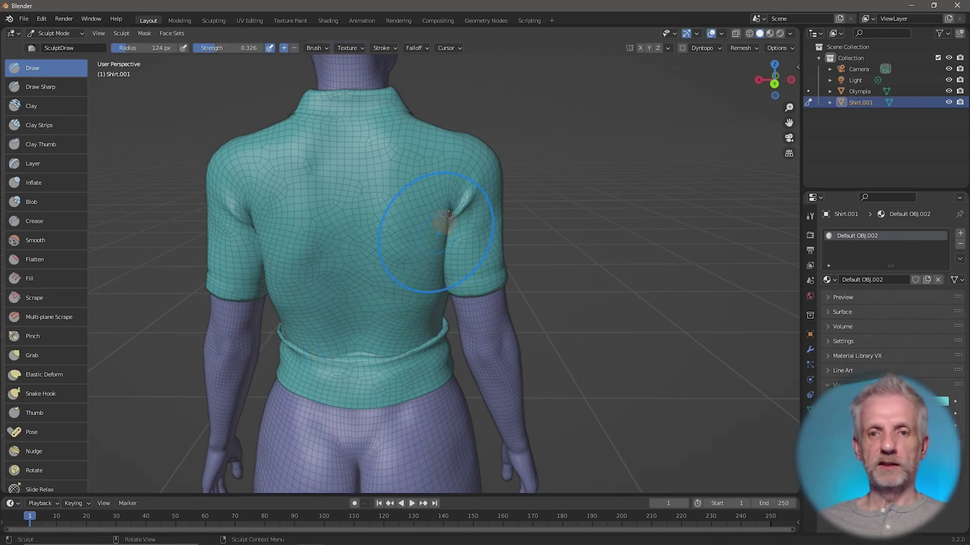
{"action": "mouse_move", "coordinate": [307, 244]}
{"action": "middle_mouse_down"}
{"action": "mouse_move", "coordinate": [340, 256]}
{"action": "mouse_move", "coordinate": [428, 249]}
{"action": "mouse_move", "coordinate": [302, 260]}
{"action": "middle_mouse_up"}
{"action": "mouse_move", "coordinate": [317, 271]}
{"action": "middle_mouse_down"}
{"action": "mouse_move", "coordinate": [325, 290]}
{"action": "mouse_move", "coordinate": [343, 284]}
{"action": "middle_mouse_up"}
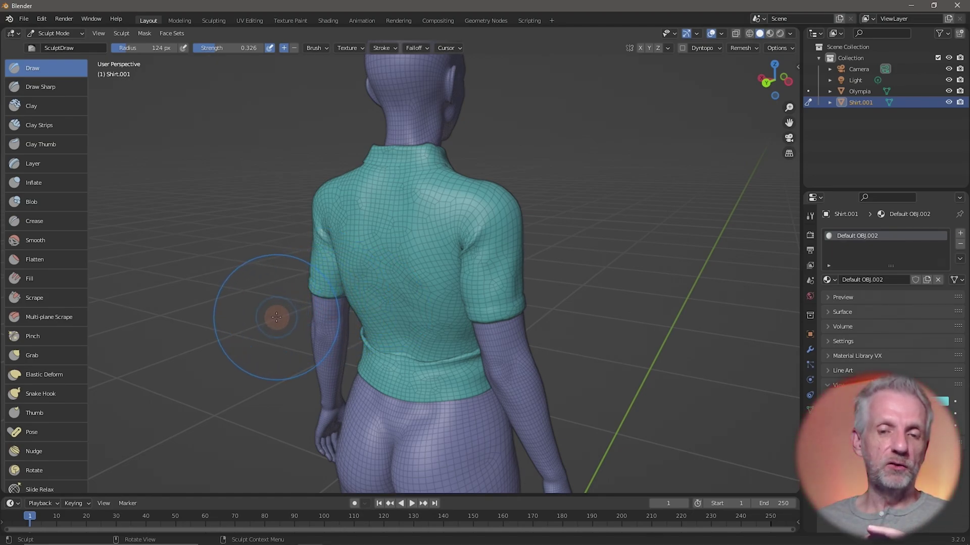
{"action": "scroll", "coordinate": [59, 309], "scroll_direction": "down", "scroll_amount": 5}
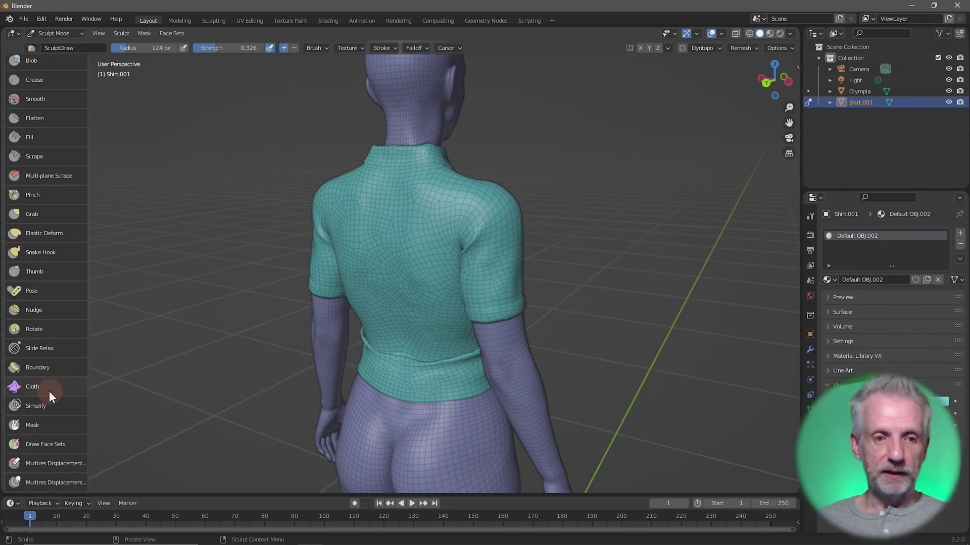
With the Cloth brush, bunch the shirt's lower-back fabric upward into wrinkles.
{"action": "left_click", "coordinate": [51, 390]}
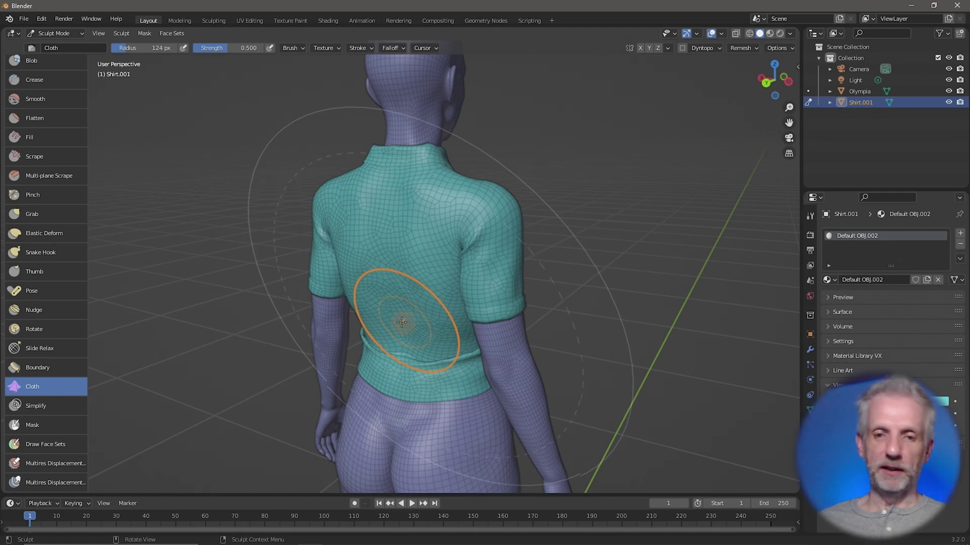
{"action": "scroll", "coordinate": [402, 324], "scroll_direction": "up", "scroll_amount": 2}
{"action": "left_click_drag", "start_coordinate": [400, 332], "coordinate": [400, 329]}
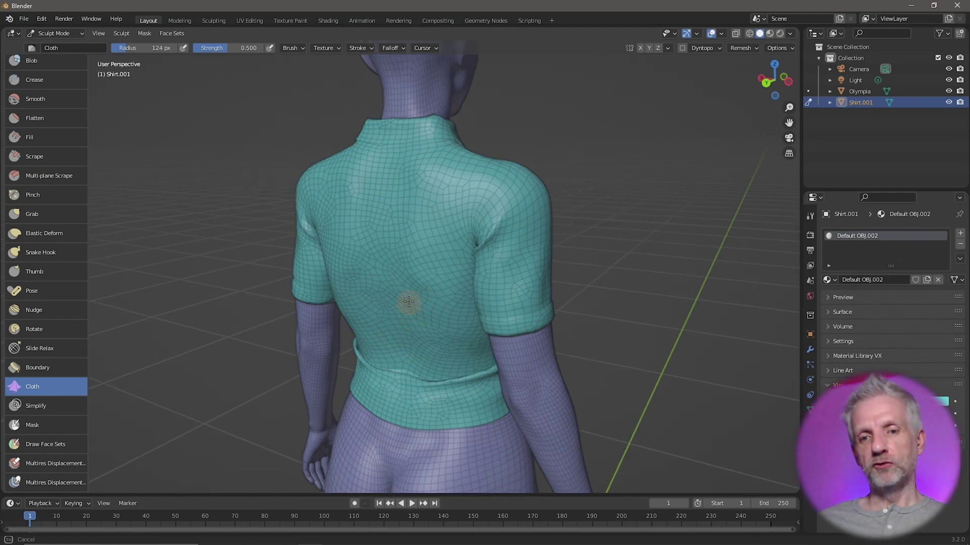
{"action": "left_click_drag", "start_coordinate": [398, 283], "coordinate": [398, 275]}
{"action": "left_click_drag", "start_coordinate": [398, 328], "coordinate": [398, 222]}
{"action": "left_click_drag", "start_coordinate": [370, 298], "coordinate": [372, 236]}
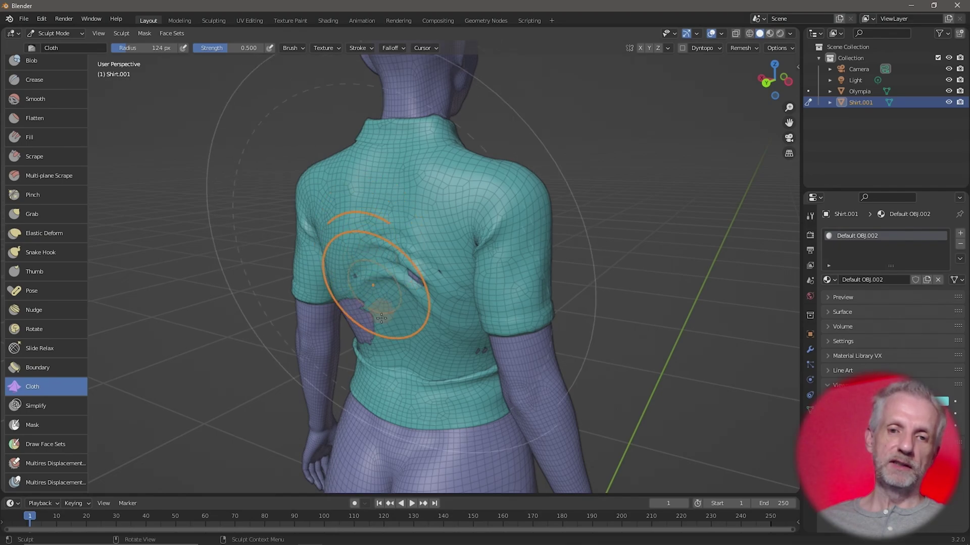
{"action": "mouse_move", "coordinate": [396, 383]}
{"action": "left_mouse_down"}
{"action": "mouse_move", "coordinate": [398, 321]}
{"action": "mouse_move", "coordinate": [422, 348]}
{"action": "left_mouse_up"}
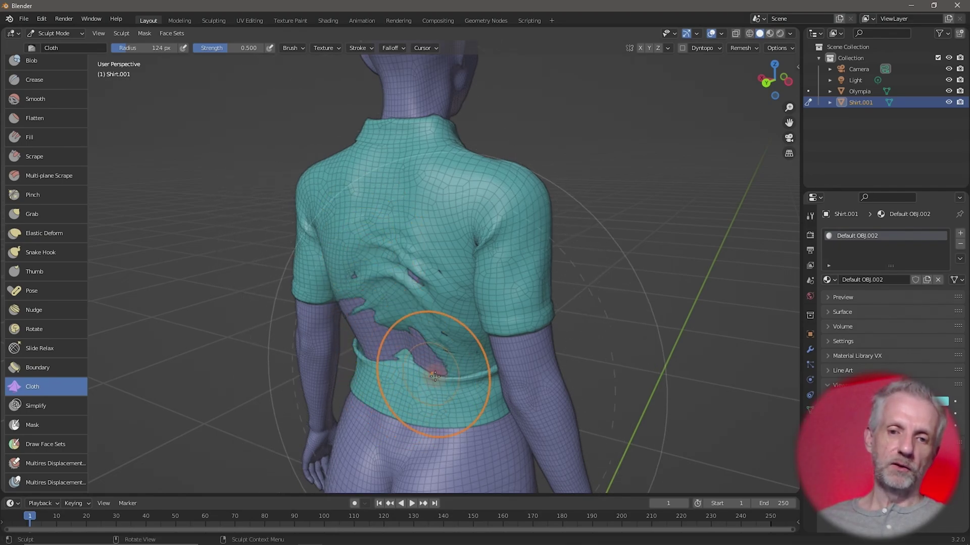
{"action": "left_click_drag", "start_coordinate": [446, 382], "coordinate": [429, 328]}
Bunch the shirt's belly fabric upward into folds from the front.
{"action": "middle_click_drag", "start_coordinate": [413, 325], "coordinate": [633, 330]}
{"action": "scroll", "coordinate": [585, 335], "scroll_direction": "up", "scroll_amount": 1}
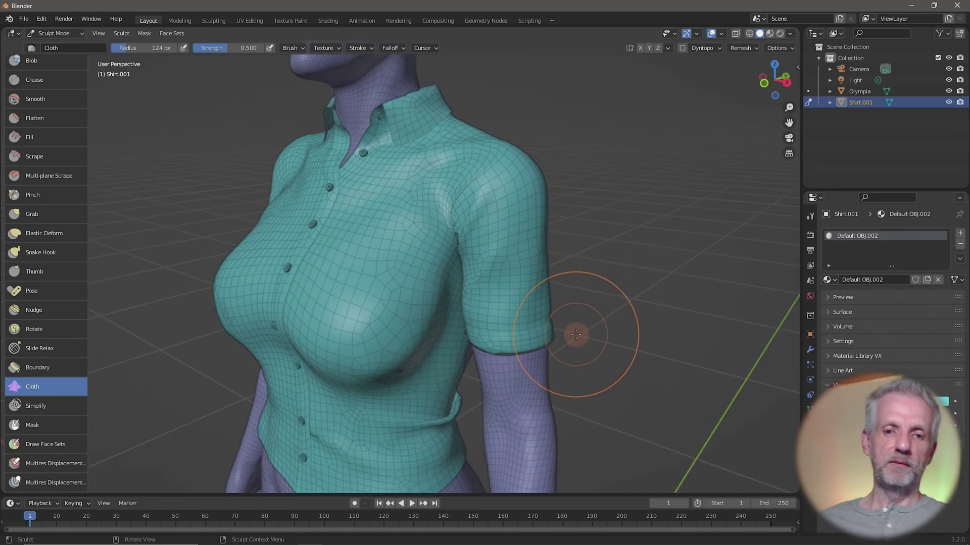
{"action": "scroll", "coordinate": [576, 335], "scroll_direction": "down", "scroll_amount": 1}
{"action": "middle_click_drag", "start_coordinate": [574, 336], "coordinate": [645, 293], "text": "shift"}
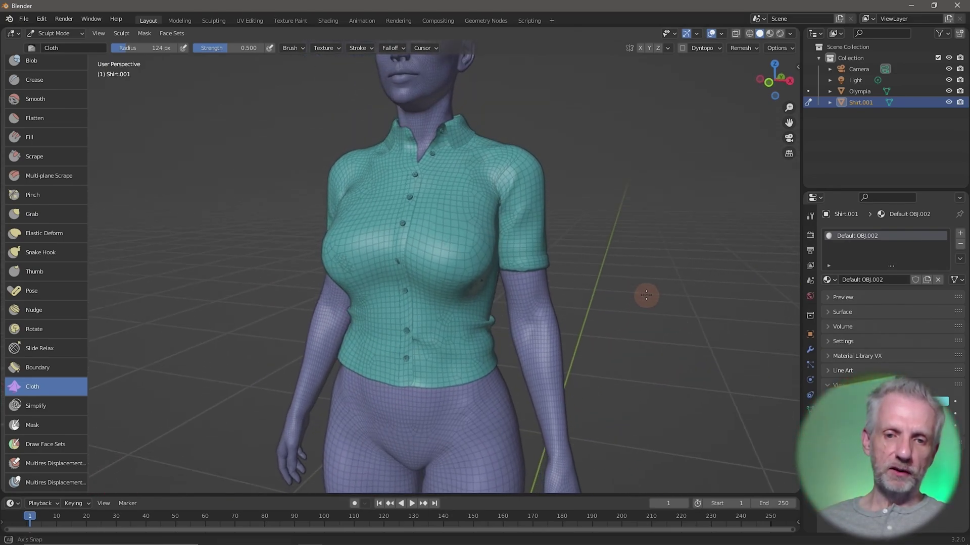
{"action": "left_click_drag", "start_coordinate": [439, 335], "coordinate": [451, 310]}
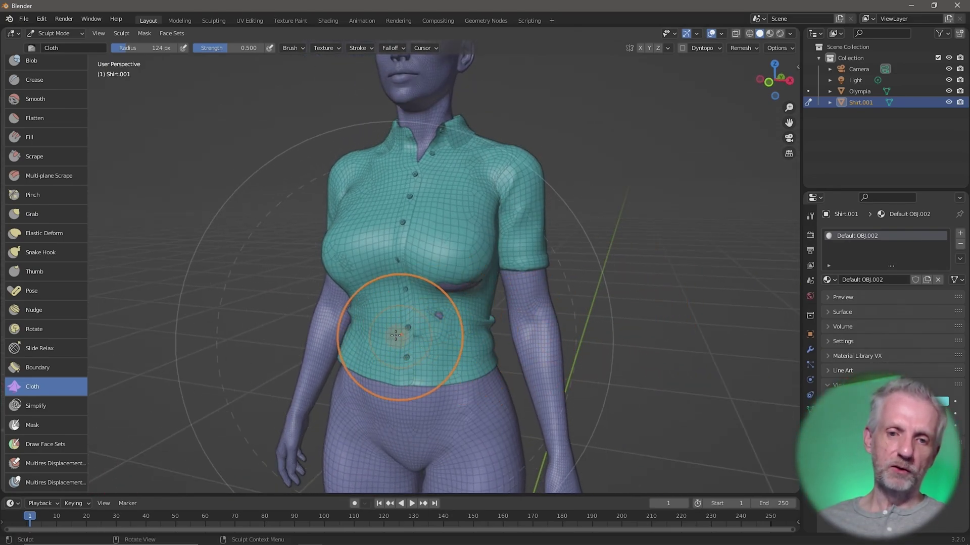
{"action": "mouse_move", "coordinate": [397, 335]}
{"action": "left_mouse_down"}
{"action": "mouse_move", "coordinate": [400, 304]}
{"action": "mouse_move", "coordinate": [370, 302]}
{"action": "left_mouse_up"}
{"action": "left_click_drag", "start_coordinate": [362, 344], "coordinate": [365, 318]}
{"action": "mouse_move", "coordinate": [394, 349]}
{"action": "left_mouse_down"}
{"action": "mouse_move", "coordinate": [398, 320]}
{"action": "mouse_move", "coordinate": [379, 325]}
{"action": "mouse_move", "coordinate": [411, 390]}
{"action": "mouse_move", "coordinate": [451, 367]}
{"action": "left_mouse_up"}
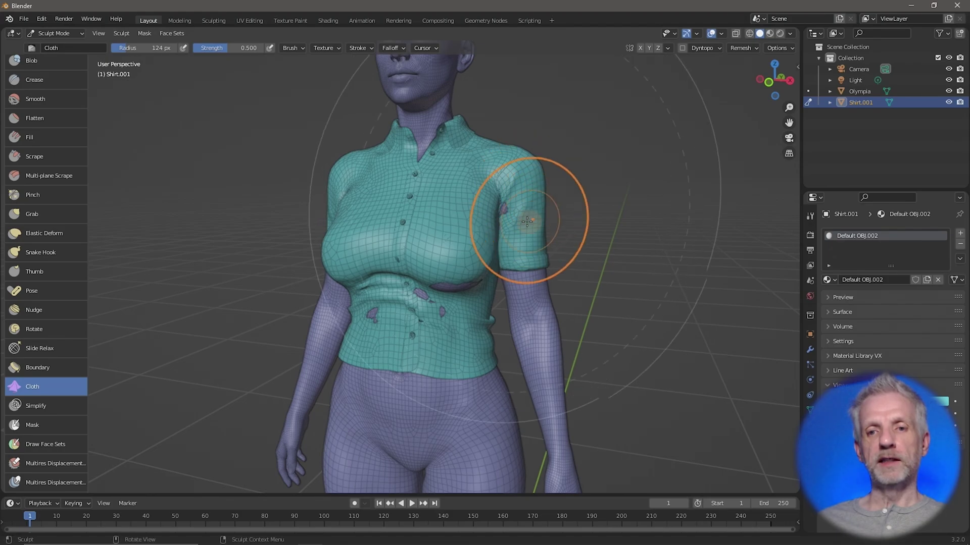
Add small folds at the shoulder and pull the fabric under the chest upward.
{"action": "middle_click_drag", "start_coordinate": [531, 205], "coordinate": [357, 184]}
{"action": "left_click_drag", "start_coordinate": [332, 194], "coordinate": [332, 177]}
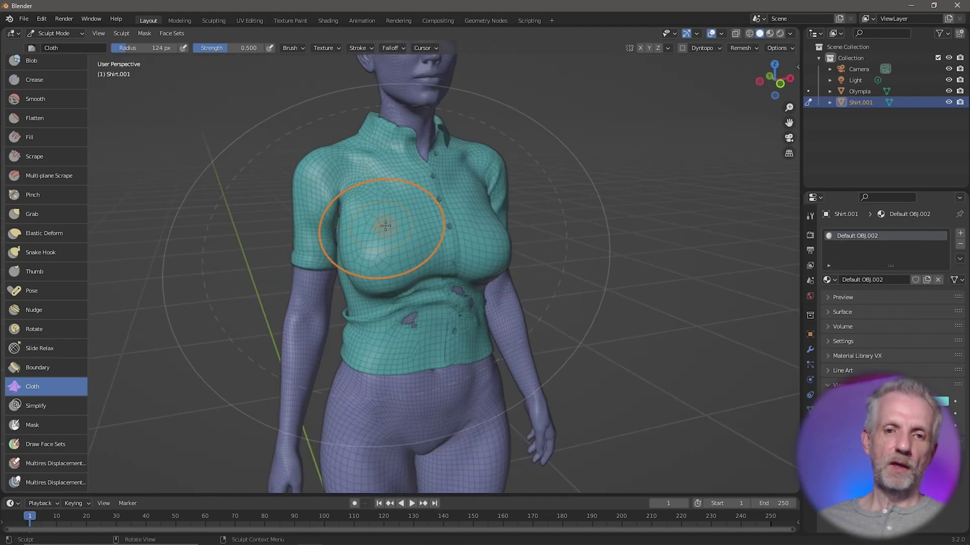
{"action": "mouse_move", "coordinate": [425, 296]}
{"action": "left_mouse_down"}
{"action": "mouse_move", "coordinate": [419, 245]}
{"action": "mouse_move", "coordinate": [386, 257]}
{"action": "left_mouse_up"}
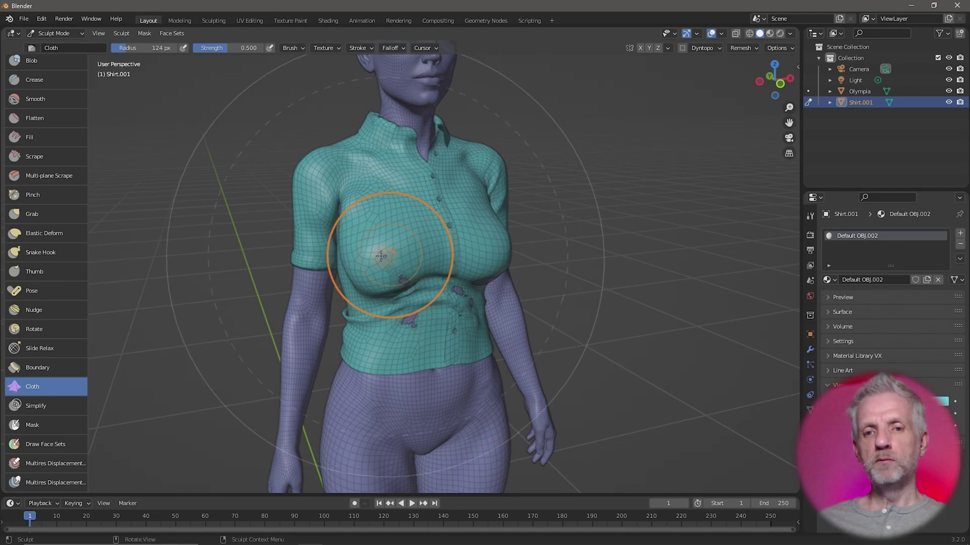
{"action": "mouse_move", "coordinate": [379, 249]}
{"action": "middle_mouse_down"}
{"action": "mouse_move", "coordinate": [392, 250]}
{"action": "mouse_move", "coordinate": [381, 260]}
{"action": "mouse_move", "coordinate": [378, 309]}
{"action": "mouse_move", "coordinate": [410, 303]}
{"action": "mouse_move", "coordinate": [401, 293]}
{"action": "mouse_move", "coordinate": [361, 306]}
{"action": "middle_mouse_up"}
{"action": "scroll", "coordinate": [108, 165], "scroll_direction": "up", "scroll_amount": 7}
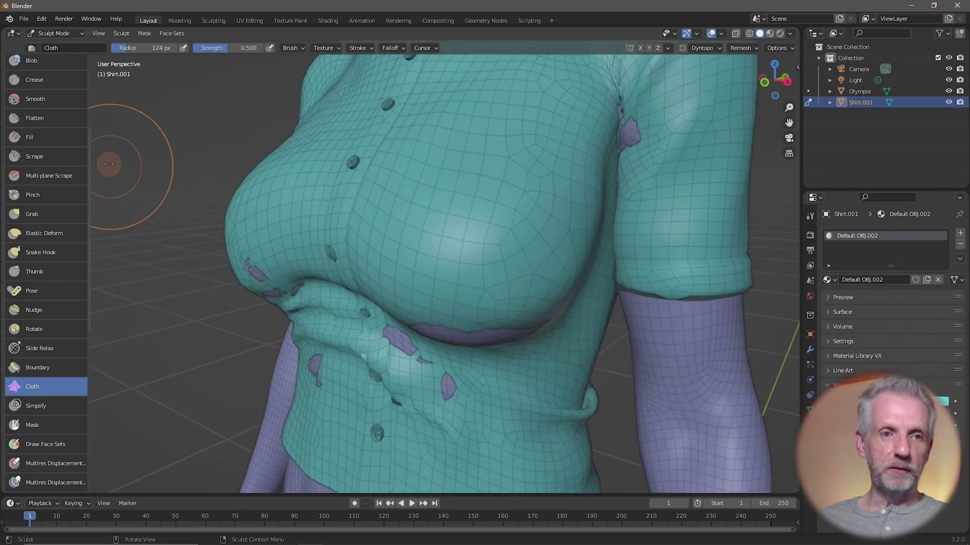
{"action": "scroll", "coordinate": [196, 212], "scroll_direction": "down", "scroll_amount": 6}
{"action": "scroll", "coordinate": [35, 191], "scroll_direction": "up", "scroll_amount": 6}
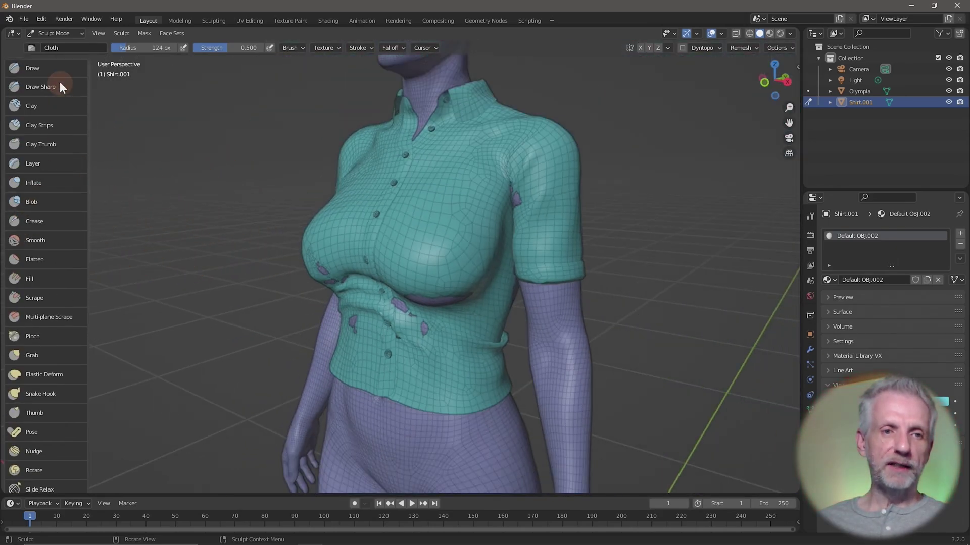
With the Draw brush, cover the poke-through holes on the shirt's back and right chest.
{"action": "left_click", "coordinate": [65, 71]}
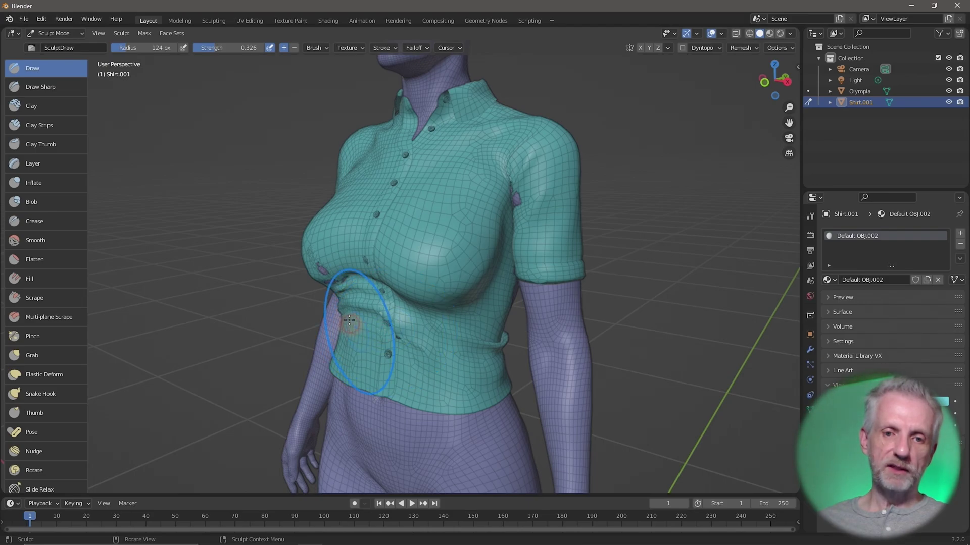
{"action": "middle_click_drag", "start_coordinate": [358, 305], "coordinate": [390, 323]}
{"action": "mouse_move", "coordinate": [343, 317]}
{"action": "left_mouse_down"}
{"action": "mouse_move", "coordinate": [295, 306]}
{"action": "mouse_move", "coordinate": [363, 333]}
{"action": "mouse_move", "coordinate": [376, 260]}
{"action": "mouse_move", "coordinate": [349, 247]}
{"action": "mouse_move", "coordinate": [283, 298]}
{"action": "mouse_move", "coordinate": [311, 261]}
{"action": "left_mouse_up"}
{"action": "middle_click_drag", "start_coordinate": [400, 242], "coordinate": [242, 234]}
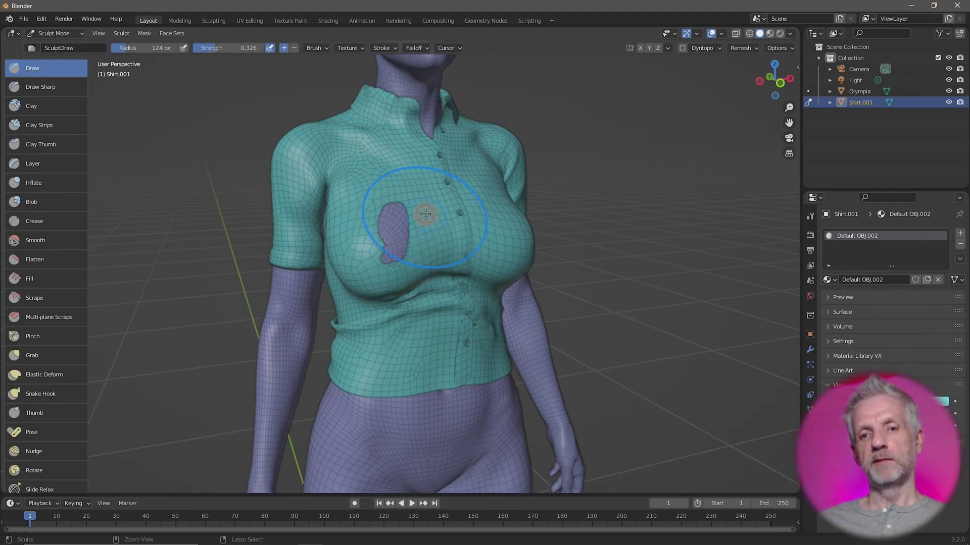
{"action": "left_click_drag", "start_coordinate": [484, 214], "coordinate": [502, 216]}
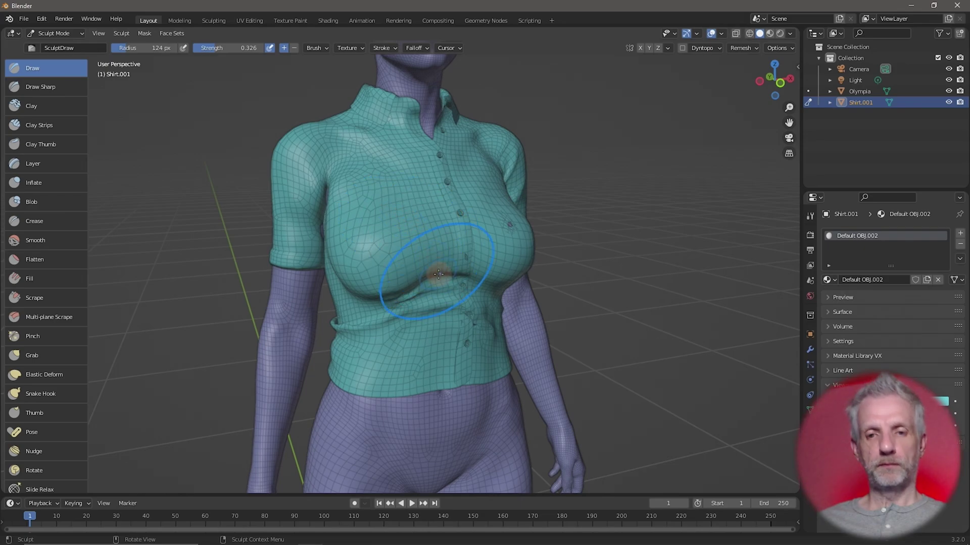
{"action": "mouse_move", "coordinate": [438, 274]}
{"action": "middle_mouse_down"}
{"action": "mouse_move", "coordinate": [491, 220]}
{"action": "mouse_move", "coordinate": [657, 241]}
{"action": "middle_mouse_up"}
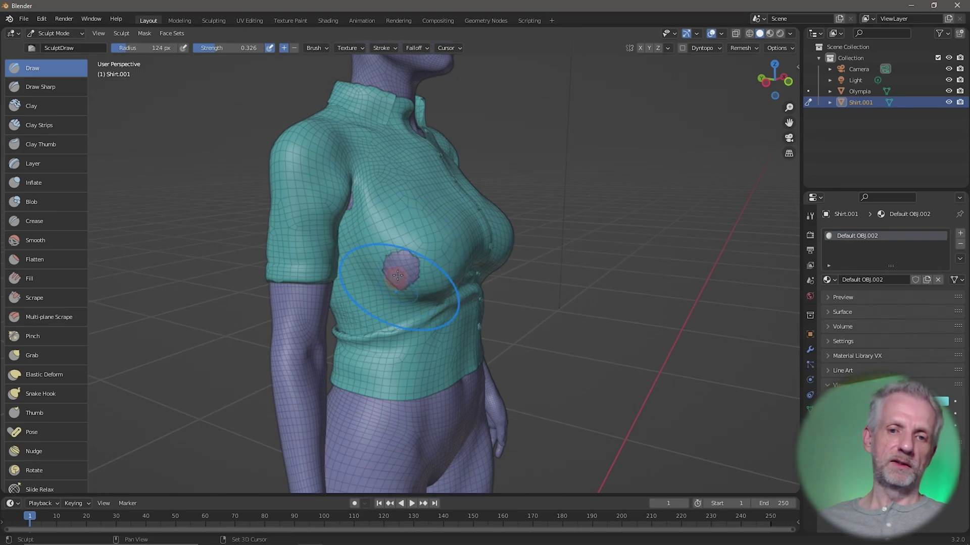
{"action": "mouse_move", "coordinate": [475, 281]}
{"action": "middle_mouse_down"}
{"action": "mouse_move", "coordinate": [412, 223]}
{"action": "mouse_move", "coordinate": [324, 303]}
{"action": "mouse_move", "coordinate": [444, 314]}
{"action": "mouse_move", "coordinate": [464, 296]}
{"action": "mouse_move", "coordinate": [415, 300]}
{"action": "mouse_move", "coordinate": [348, 283]}
{"action": "mouse_move", "coordinate": [368, 249]}
{"action": "mouse_move", "coordinate": [433, 314]}
{"action": "mouse_move", "coordinate": [394, 279]}
{"action": "mouse_move", "coordinate": [505, 346]}
{"action": "mouse_move", "coordinate": [390, 314]}
{"action": "mouse_move", "coordinate": [442, 323]}
{"action": "mouse_move", "coordinate": [476, 310]}
{"action": "mouse_move", "coordinate": [385, 278]}
{"action": "mouse_move", "coordinate": [444, 314]}
{"action": "mouse_move", "coordinate": [459, 341]}
{"action": "mouse_move", "coordinate": [379, 313]}
{"action": "mouse_move", "coordinate": [310, 310]}
{"action": "mouse_move", "coordinate": [364, 292]}
{"action": "mouse_move", "coordinate": [255, 312]}
{"action": "mouse_move", "coordinate": [240, 303]}
{"action": "mouse_move", "coordinate": [340, 316]}
{"action": "mouse_move", "coordinate": [306, 221]}
{"action": "middle_mouse_up"}
{"action": "scroll", "coordinate": [402, 308], "scroll_direction": "up", "scroll_amount": 3}
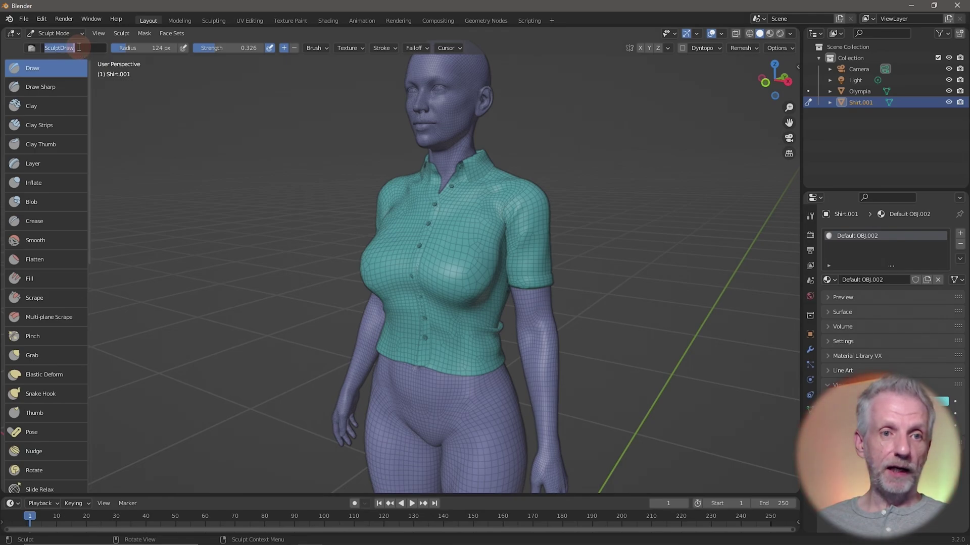
Return to Object Mode and export the shirt as Shirt Smooth.obj with Keep Vertex Order.
{"action": "left_click", "coordinate": [71, 31]}
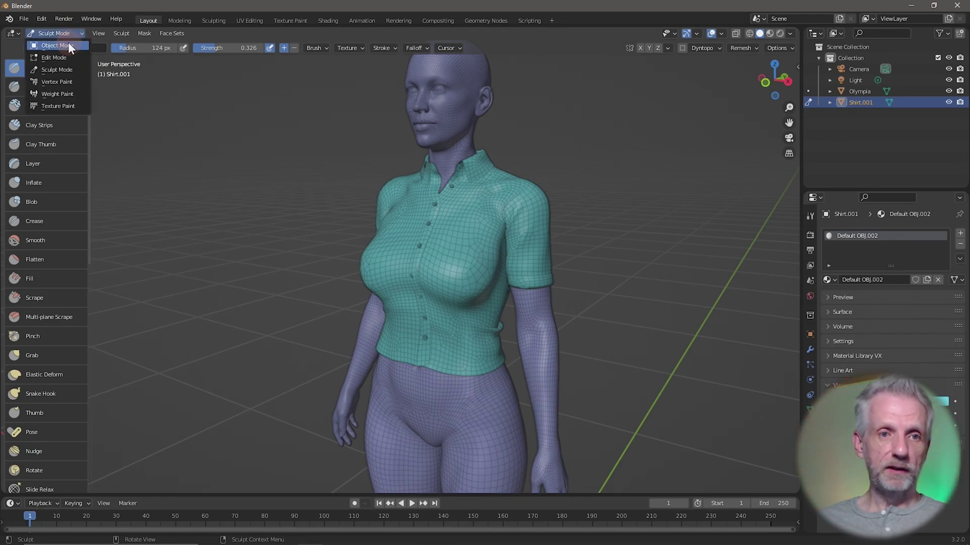
{"action": "left_click", "coordinate": [68, 46]}
{"action": "middle_click_drag", "start_coordinate": [273, 234], "coordinate": [286, 267], "text": "shift"}
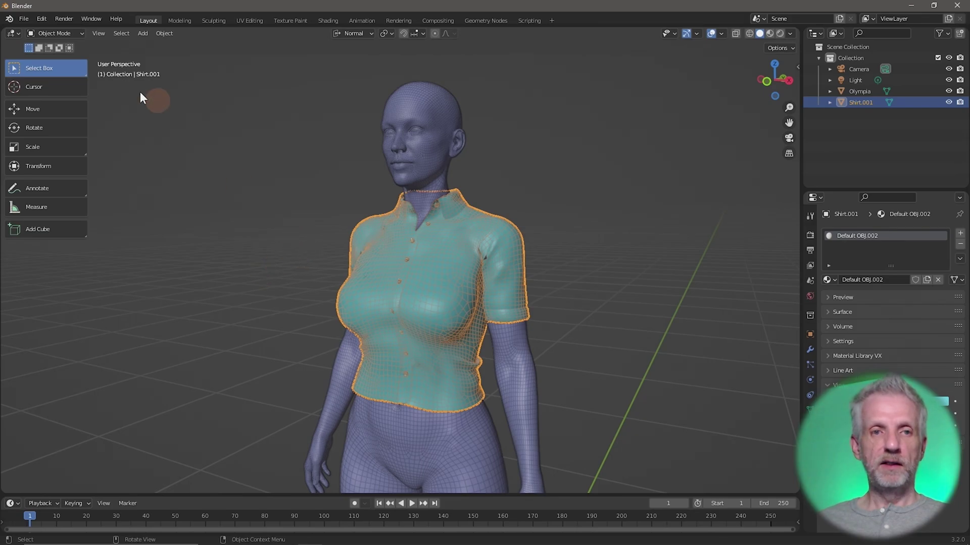
{"action": "left_click", "coordinate": [24, 19]}
{"action": "mouse_move", "coordinate": [49, 178]}
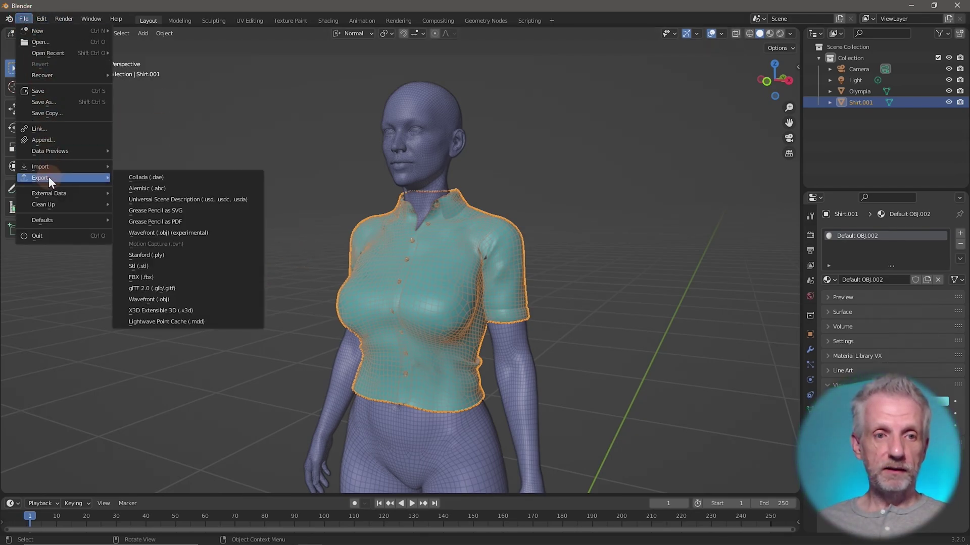
{"action": "left_click", "coordinate": [152, 299]}
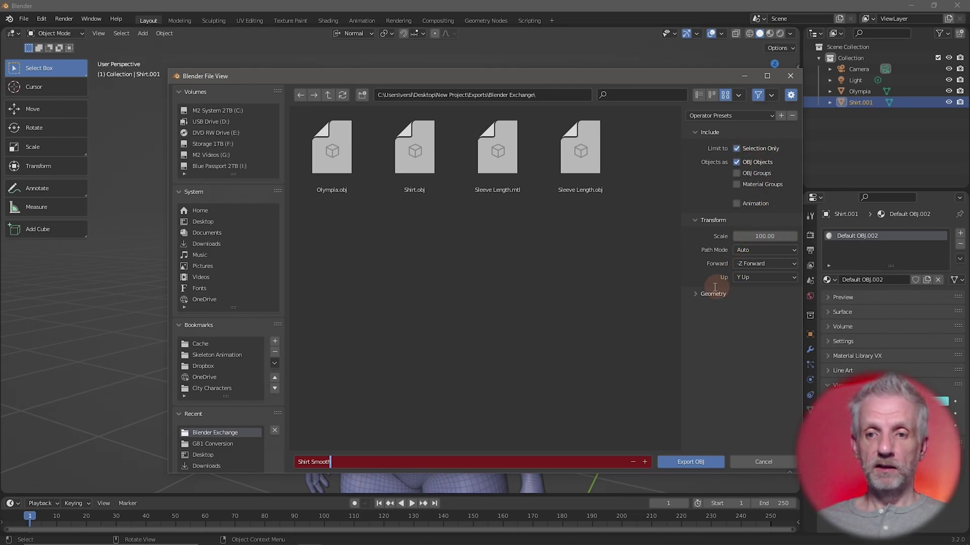
{"action": "left_click", "coordinate": [695, 294]}
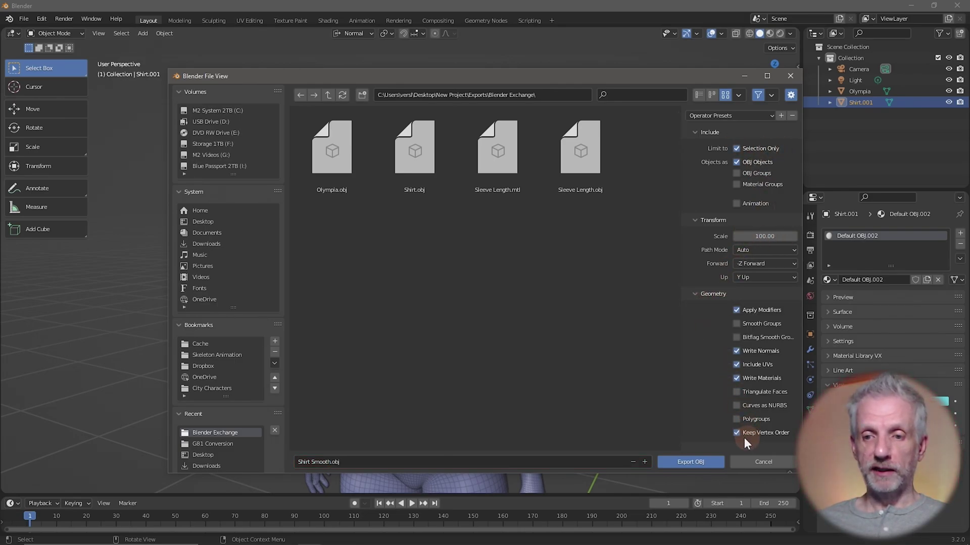
{"action": "left_click", "coordinate": [708, 461]}
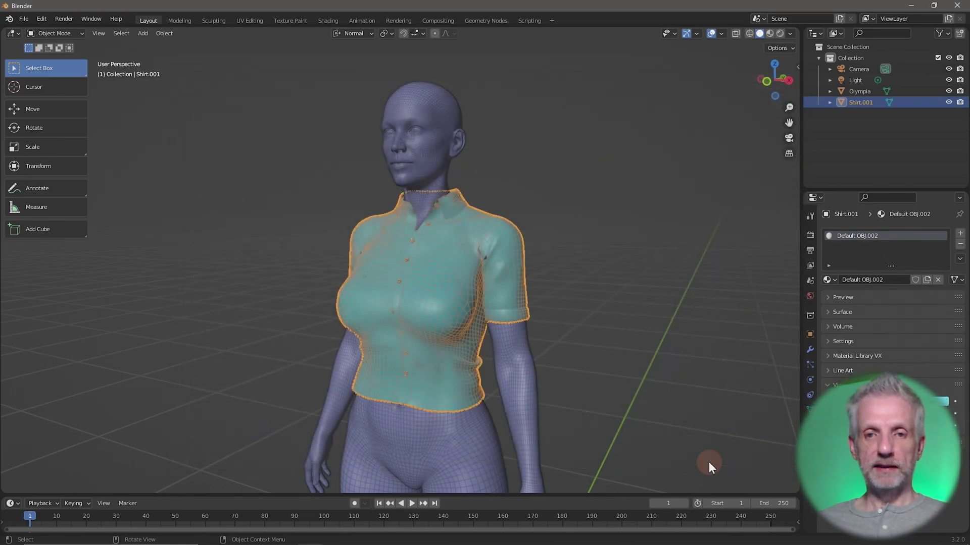
In DAZ Studio, unhide the full Olympia 8 figure and set the DrawStyle to Filament.
{"action": "key", "text": "alt+Tab"}
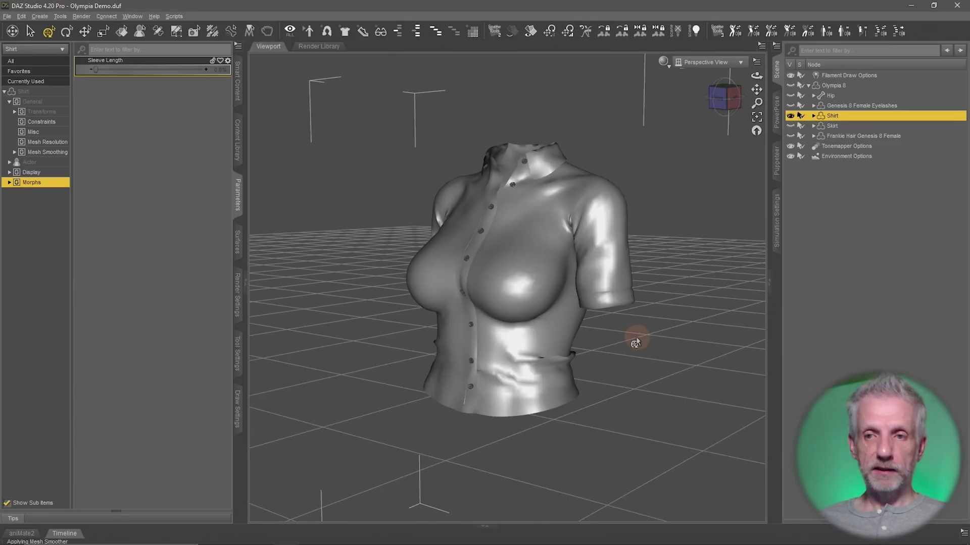
{"action": "left_click", "coordinate": [676, 216]}
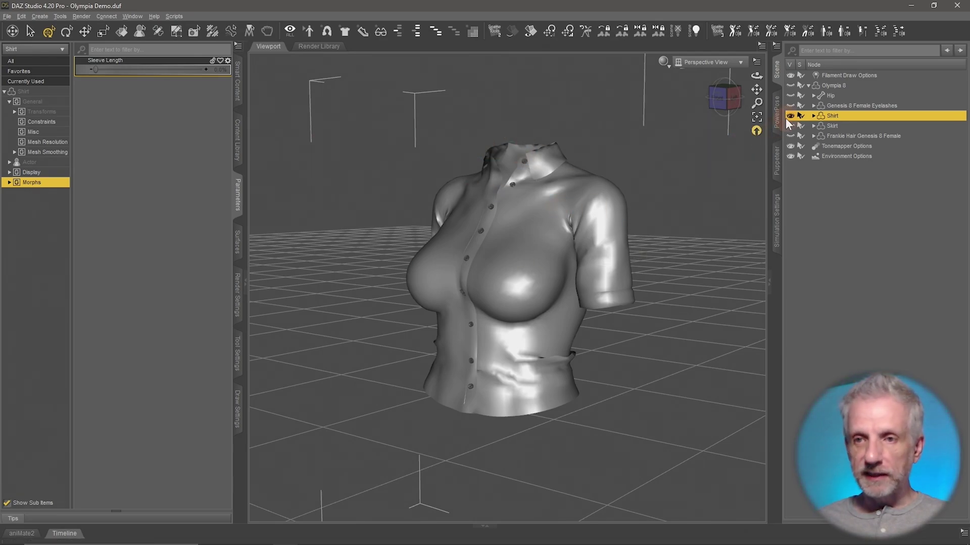
{"action": "left_click", "coordinate": [791, 87]}
{"action": "left_click", "coordinate": [712, 199]}
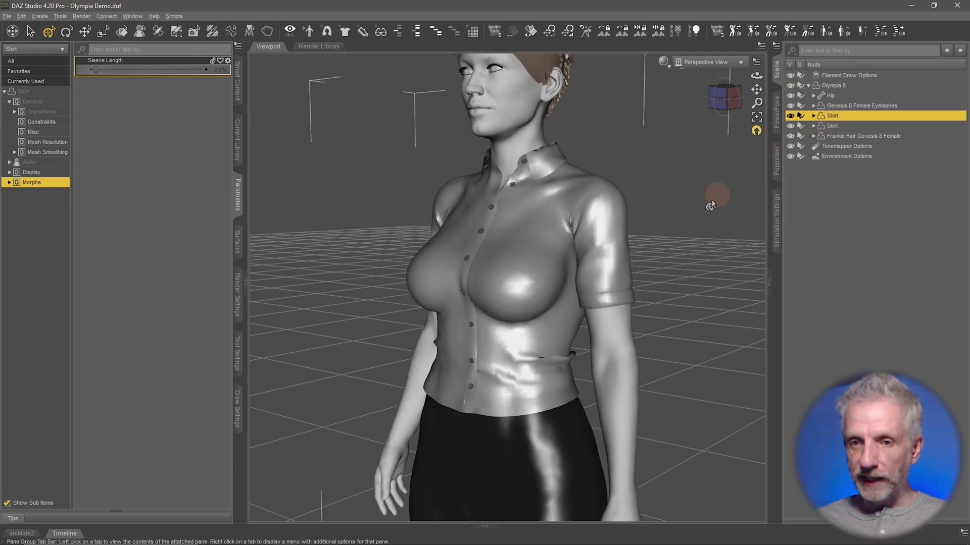
{"action": "left_click", "coordinate": [663, 61]}
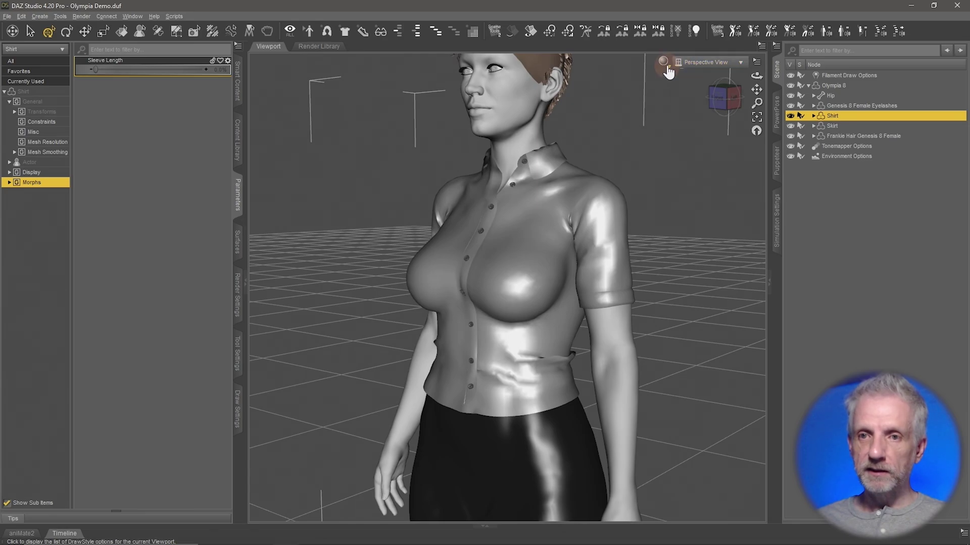
{"action": "left_click", "coordinate": [669, 183]}
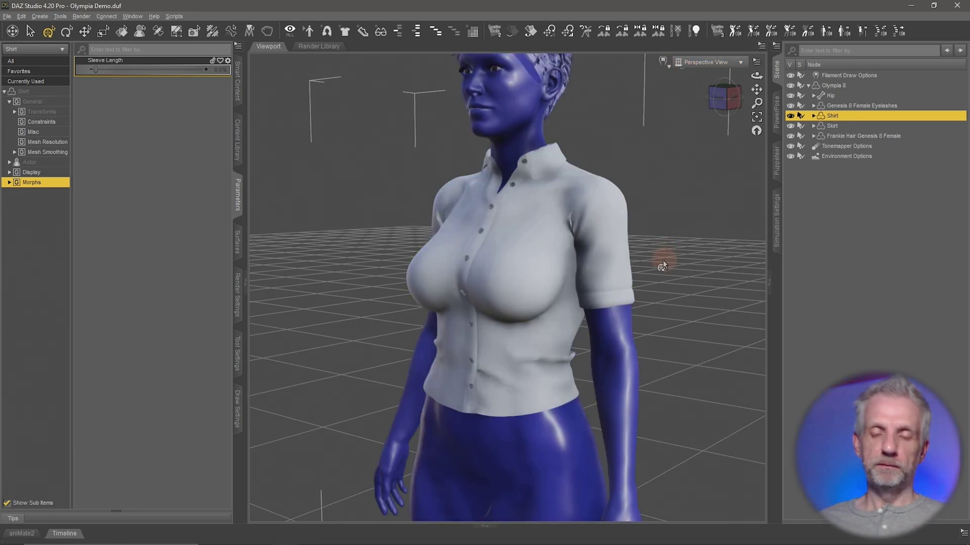
{"action": "middle_click_drag", "start_coordinate": [662, 270], "coordinate": [663, 271]}
{"action": "left_click_drag", "start_coordinate": [661, 275], "coordinate": [663, 276]}
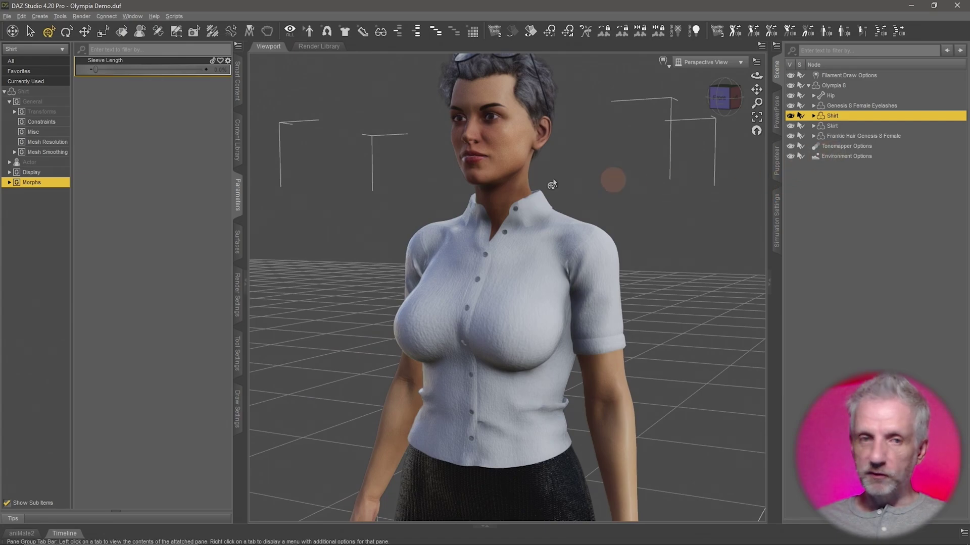
Bring up Edit > Figure and point at Morph Loader Pro.
{"action": "left_click", "coordinate": [19, 17]}
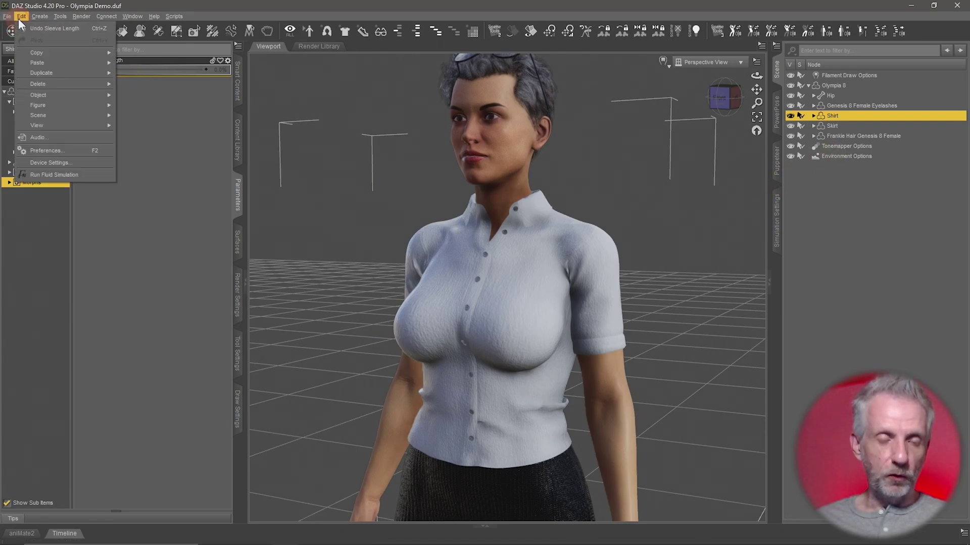
{"action": "mouse_move", "coordinate": [47, 94]}
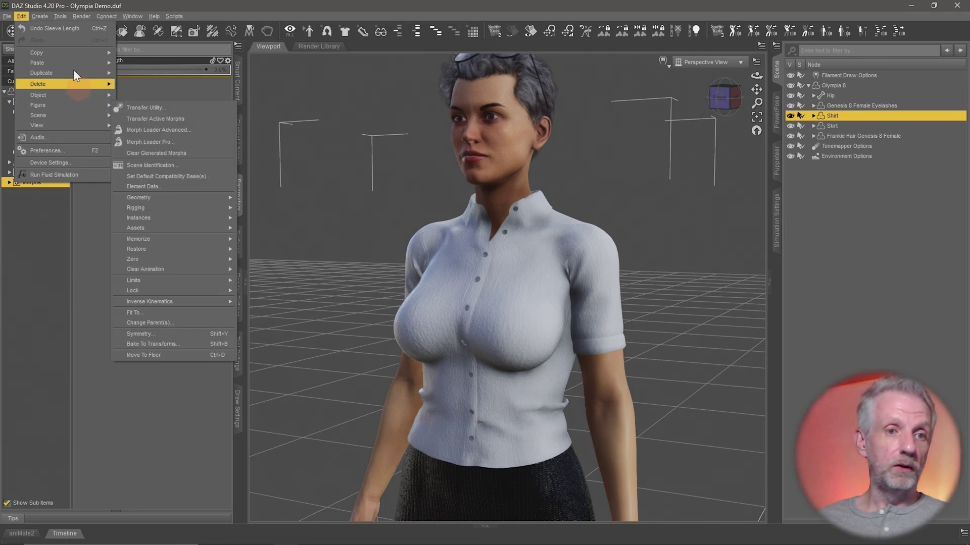
{"action": "mouse_move", "coordinate": [77, 105]}
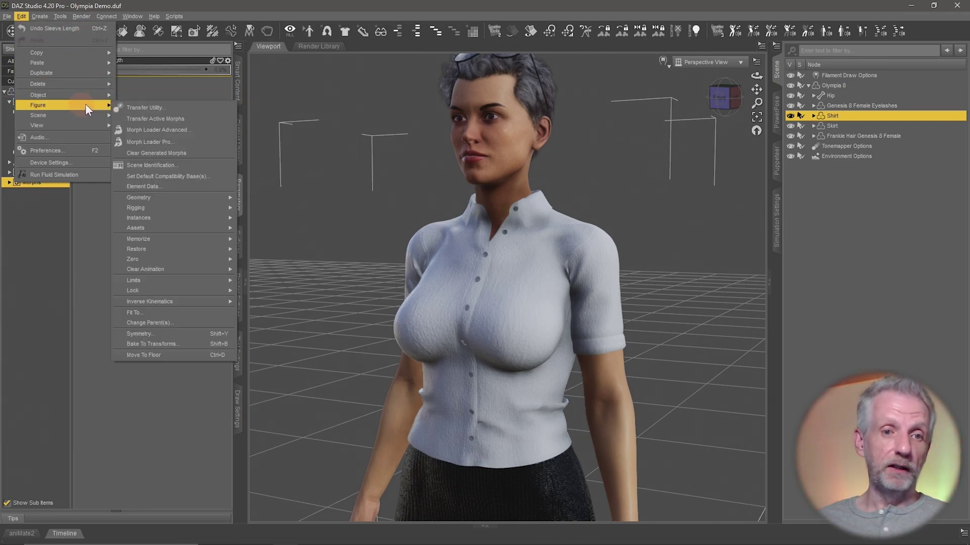
Launch Morph Loader Pro and load Shirt Smooth.obj as the morph file.
{"action": "left_click", "coordinate": [164, 143]}
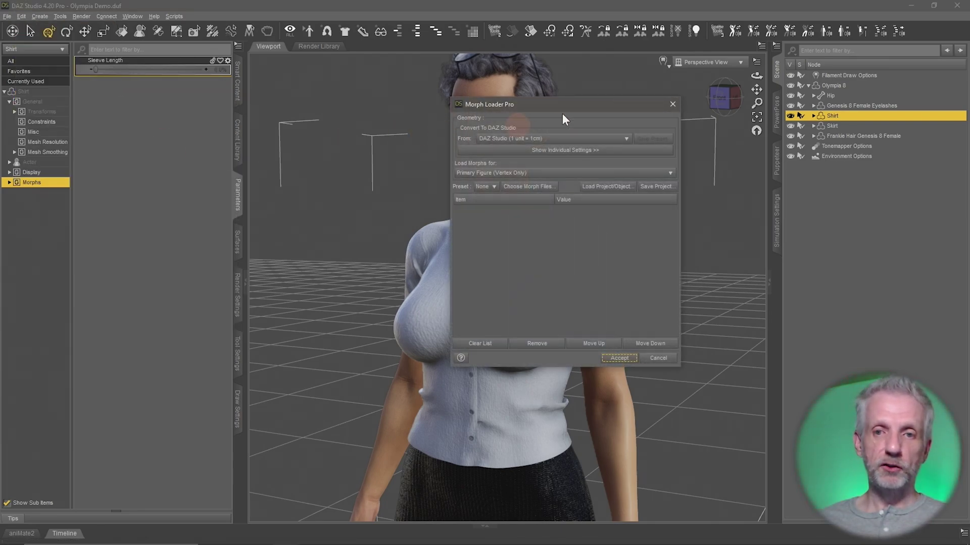
{"action": "left_click_drag", "start_coordinate": [580, 108], "coordinate": [284, 93]}
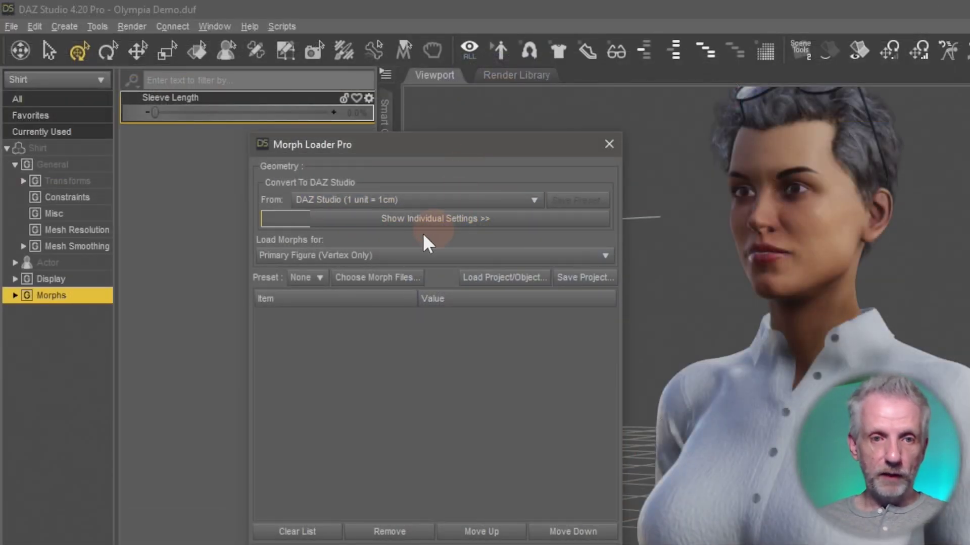
{"action": "left_click", "coordinate": [398, 281]}
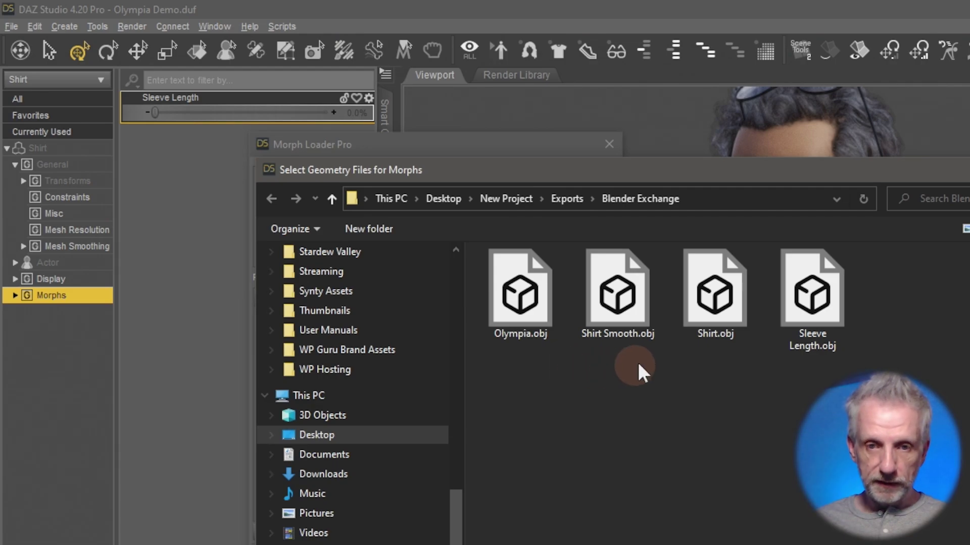
{"action": "left_click", "coordinate": [622, 316]}
{"action": "double_click", "coordinate": [617, 303]}
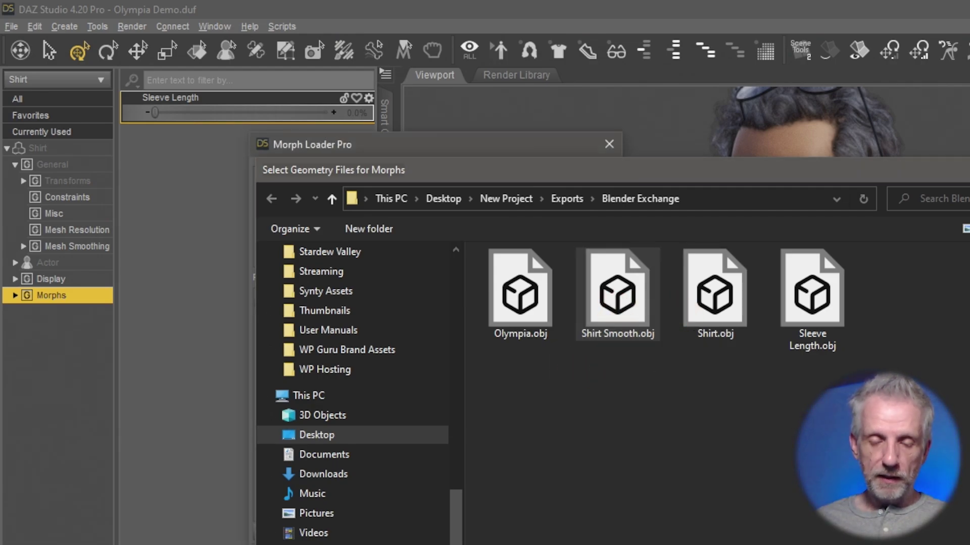
Set Reverse Deformations to Yes for Shirt Smooth.obj and create the morph.
{"action": "left_click", "coordinate": [281, 322]}
{"action": "left_click", "coordinate": [263, 315]}
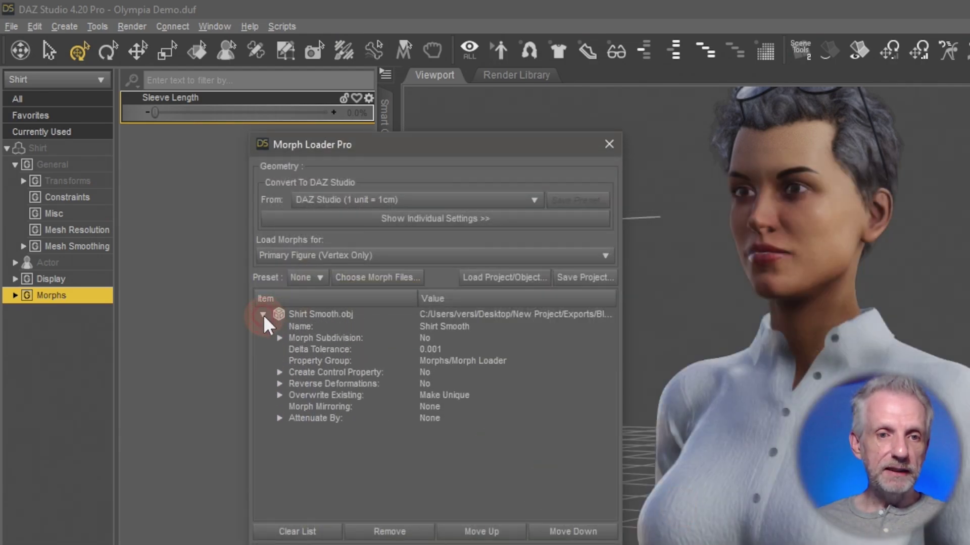
{"action": "left_click", "coordinate": [351, 384]}
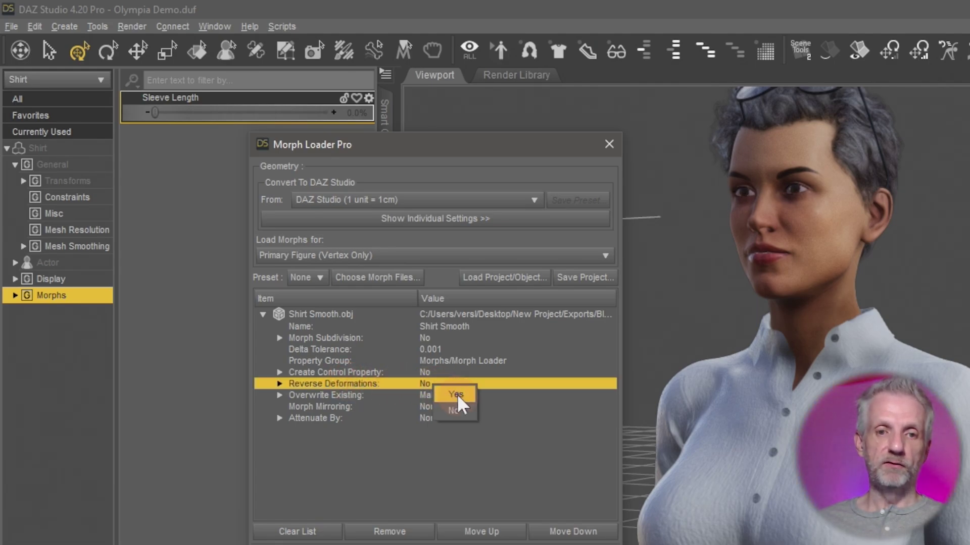
{"action": "left_click", "coordinate": [458, 400]}
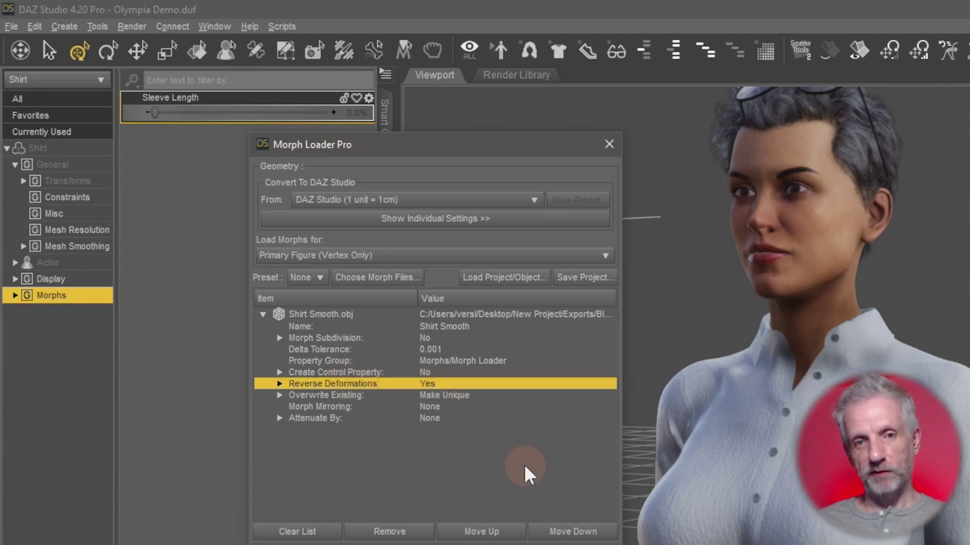
{"action": "left_click", "coordinate": [525, 542]}
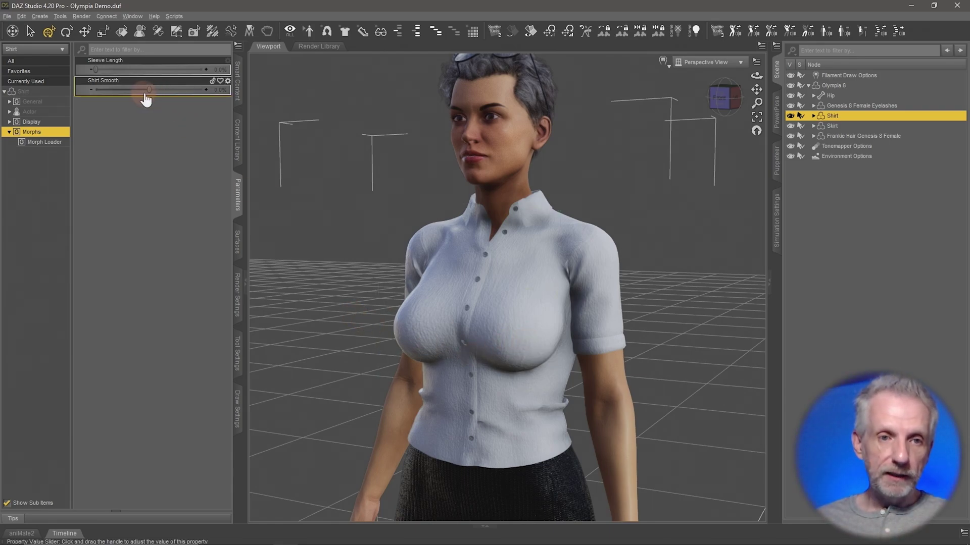
Dial the Shirt Smooth morph to 100% and view the figure closer.
{"action": "left_click_drag", "start_coordinate": [149, 92], "coordinate": [252, 104]}
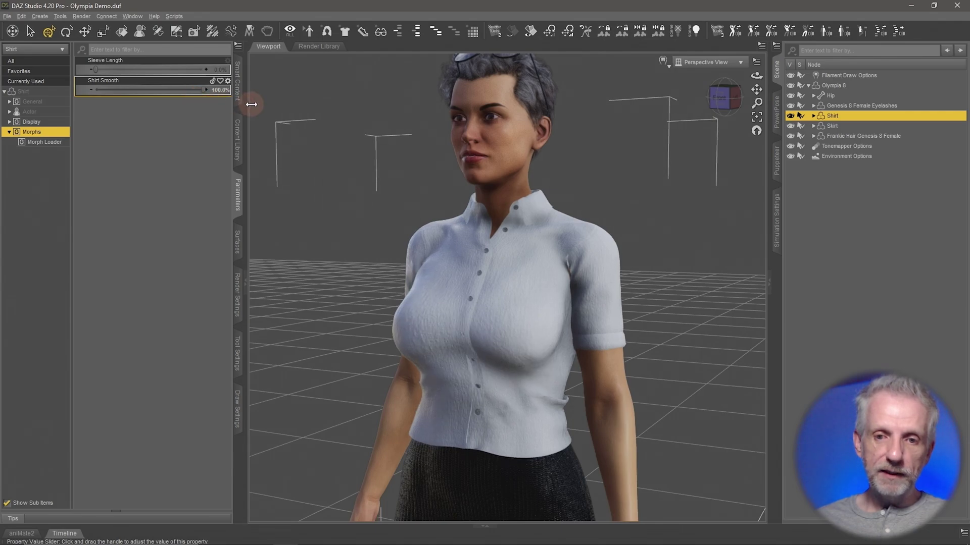
{"action": "left_click_drag", "start_coordinate": [407, 267], "coordinate": [414, 262]}
{"action": "middle_click_drag", "start_coordinate": [411, 262], "coordinate": [407, 264]}
{"action": "scroll", "coordinate": [408, 266], "scroll_direction": "up", "scroll_amount": 2}
{"action": "left_click_drag", "start_coordinate": [407, 266], "coordinate": [290, 186], "text": "alt"}
Set the Shirt Smooth parameter's minimum to 0 in Parameter Settings.
{"action": "left_click", "coordinate": [229, 82]}
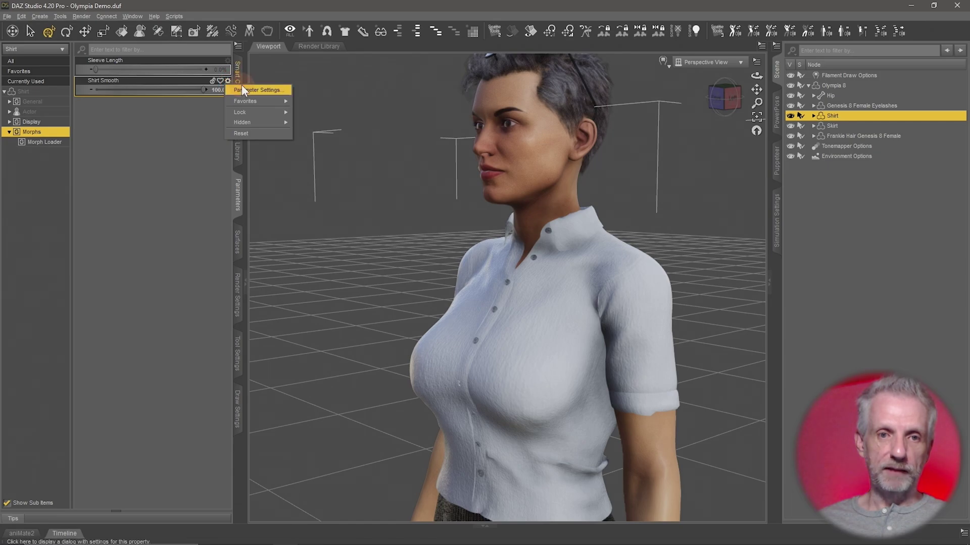
{"action": "left_click", "coordinate": [242, 85]}
{"action": "left_click_drag", "start_coordinate": [151, 147], "coordinate": [102, 142]}
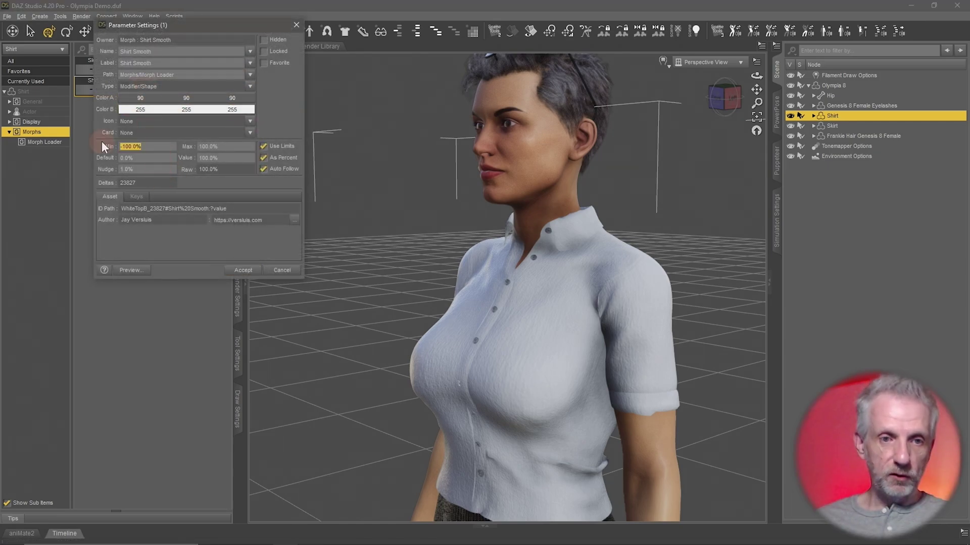
{"action": "type", "text": "0"}
{"action": "key", "text": "Return"}
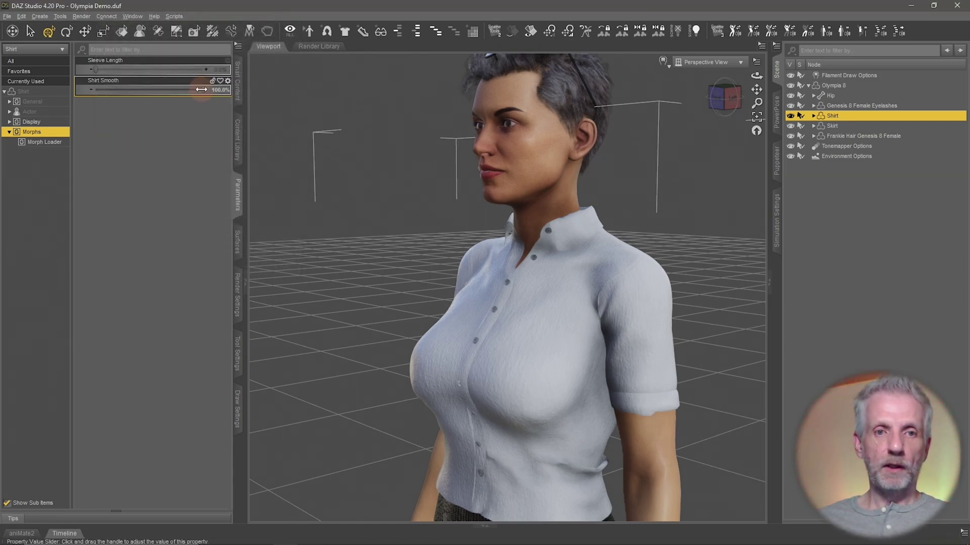
Compare Shirt Smooth at 0% and back at 100% on the shirt.
{"action": "left_click_drag", "start_coordinate": [201, 90], "coordinate": [90, 90]}
{"action": "left_click_drag", "start_coordinate": [298, 259], "coordinate": [301, 262], "text": "alt"}
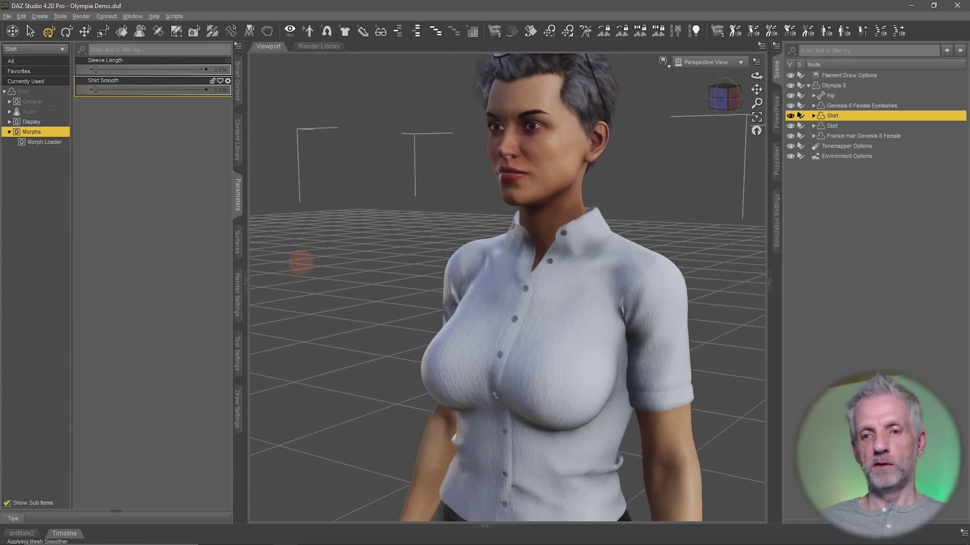
{"action": "scroll", "coordinate": [298, 265], "scroll_direction": "up", "scroll_amount": 3}
{"action": "scroll", "coordinate": [298, 265], "scroll_direction": "down", "scroll_amount": 4}
{"action": "middle_click_drag", "start_coordinate": [299, 264], "coordinate": [298, 265]}
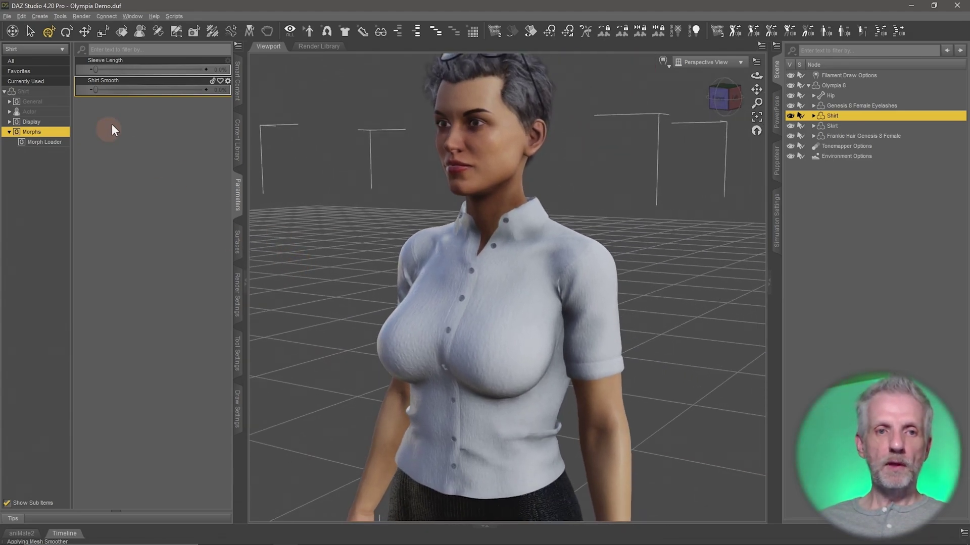
{"action": "left_click_drag", "start_coordinate": [95, 91], "coordinate": [204, 90]}
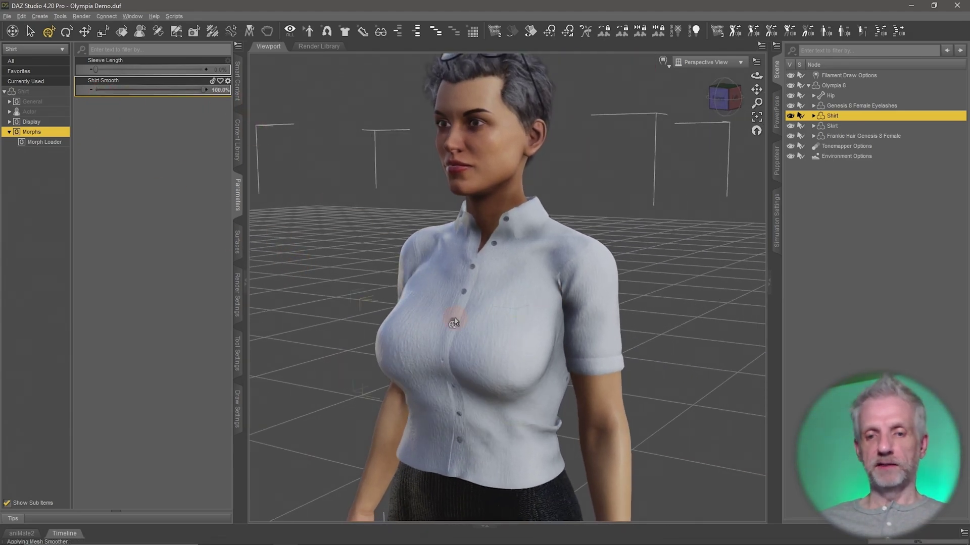
{"action": "left_click_drag", "start_coordinate": [453, 318], "coordinate": [476, 326], "text": "alt"}
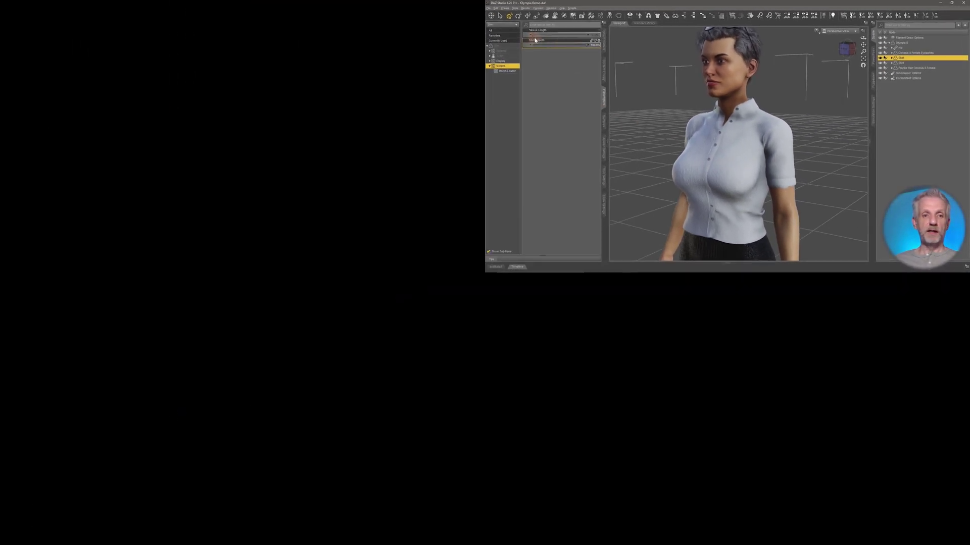
Push Sleeve Length to nearly full, inspect the figure, and set Shirt Smooth to 100%.
{"action": "left_click_drag", "start_coordinate": [533, 36], "coordinate": [604, 42]}
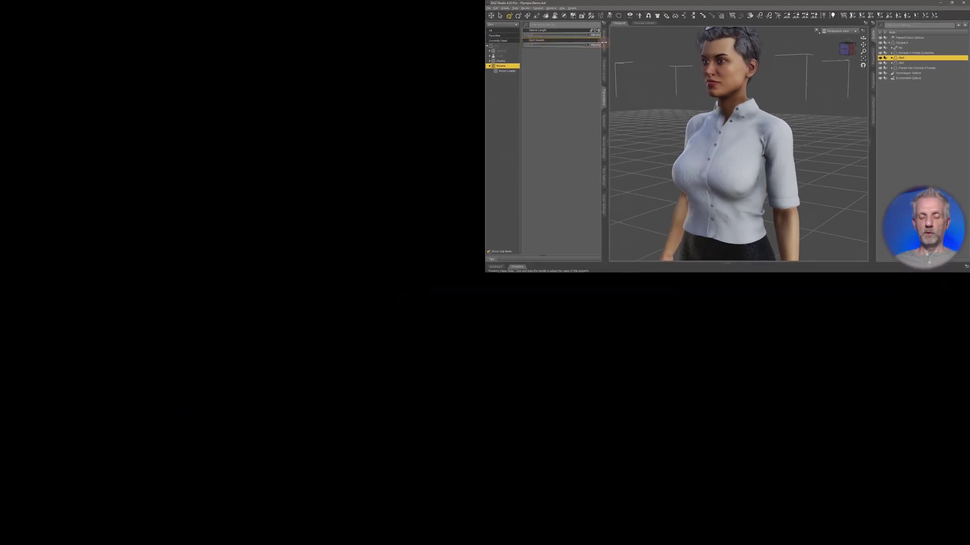
{"action": "left_click_drag", "start_coordinate": [544, 39], "coordinate": [596, 46]}
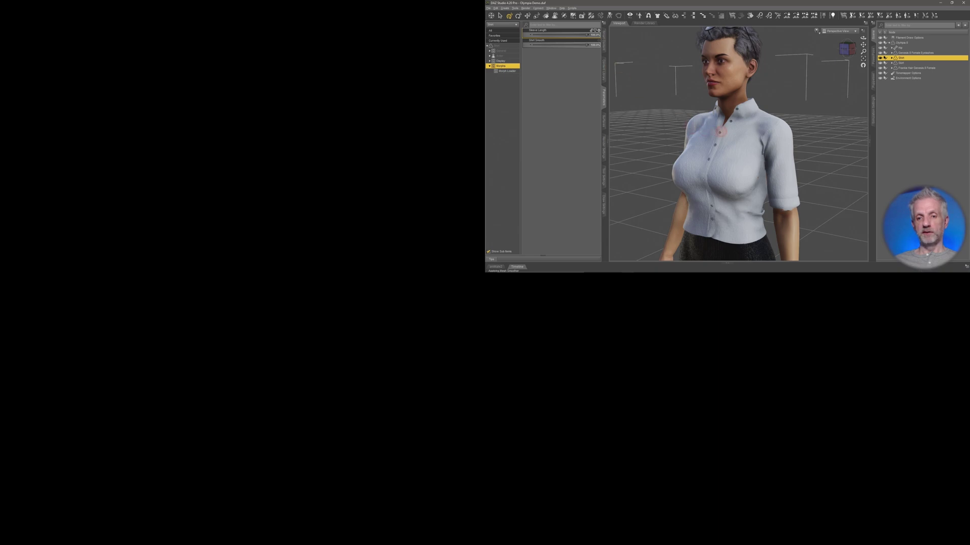
{"action": "middle_click_drag", "start_coordinate": [721, 132], "coordinate": [711, 131]}
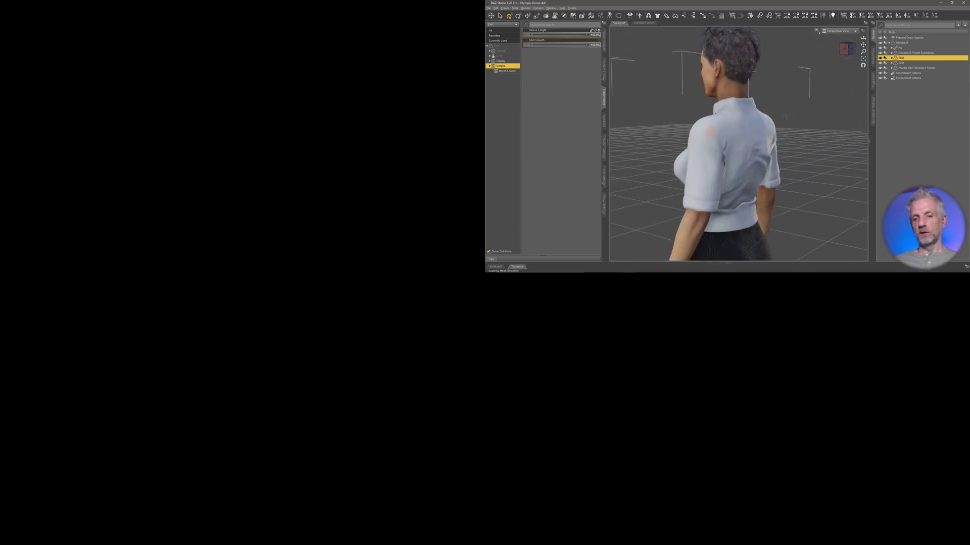
{"action": "left_click_drag", "start_coordinate": [711, 132], "coordinate": [708, 133], "text": "alt"}
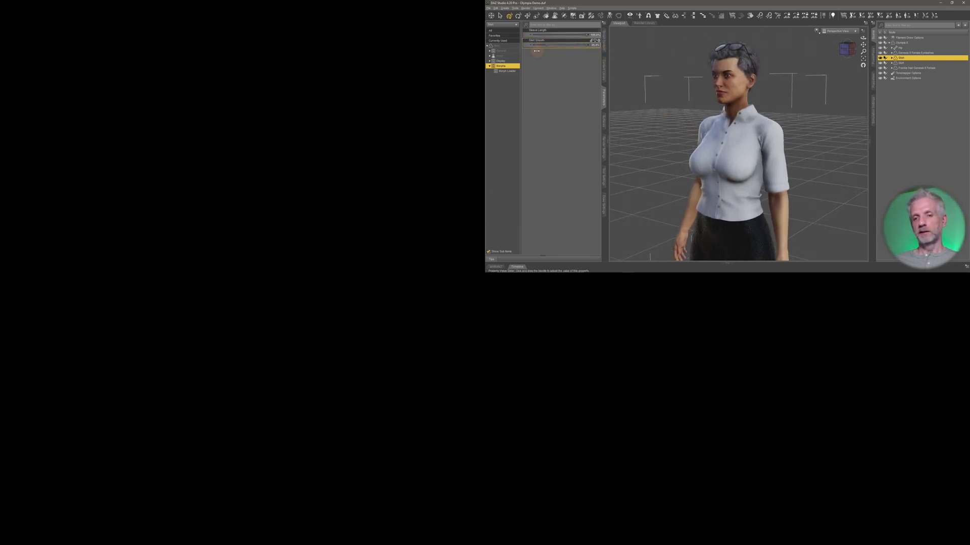
{"action": "left_click_drag", "start_coordinate": [537, 53], "coordinate": [614, 55]}
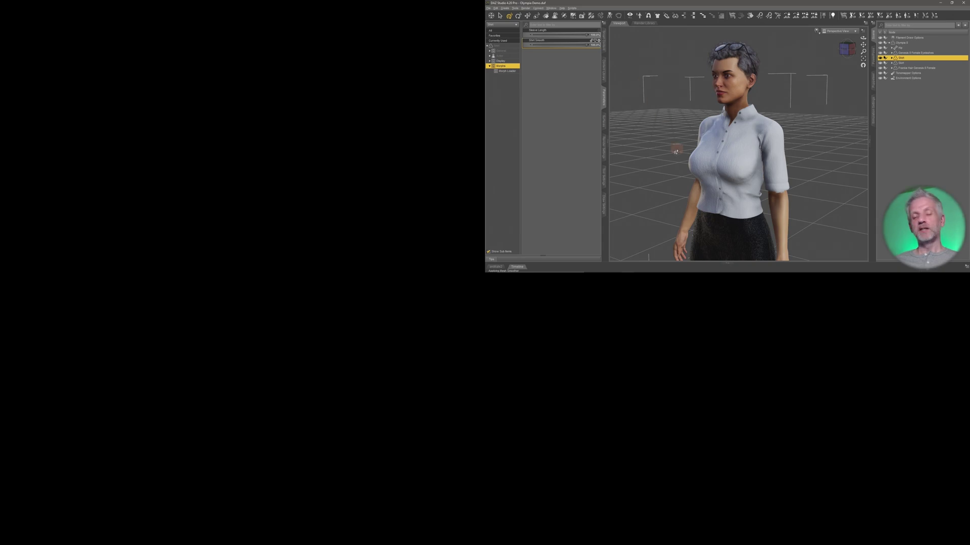